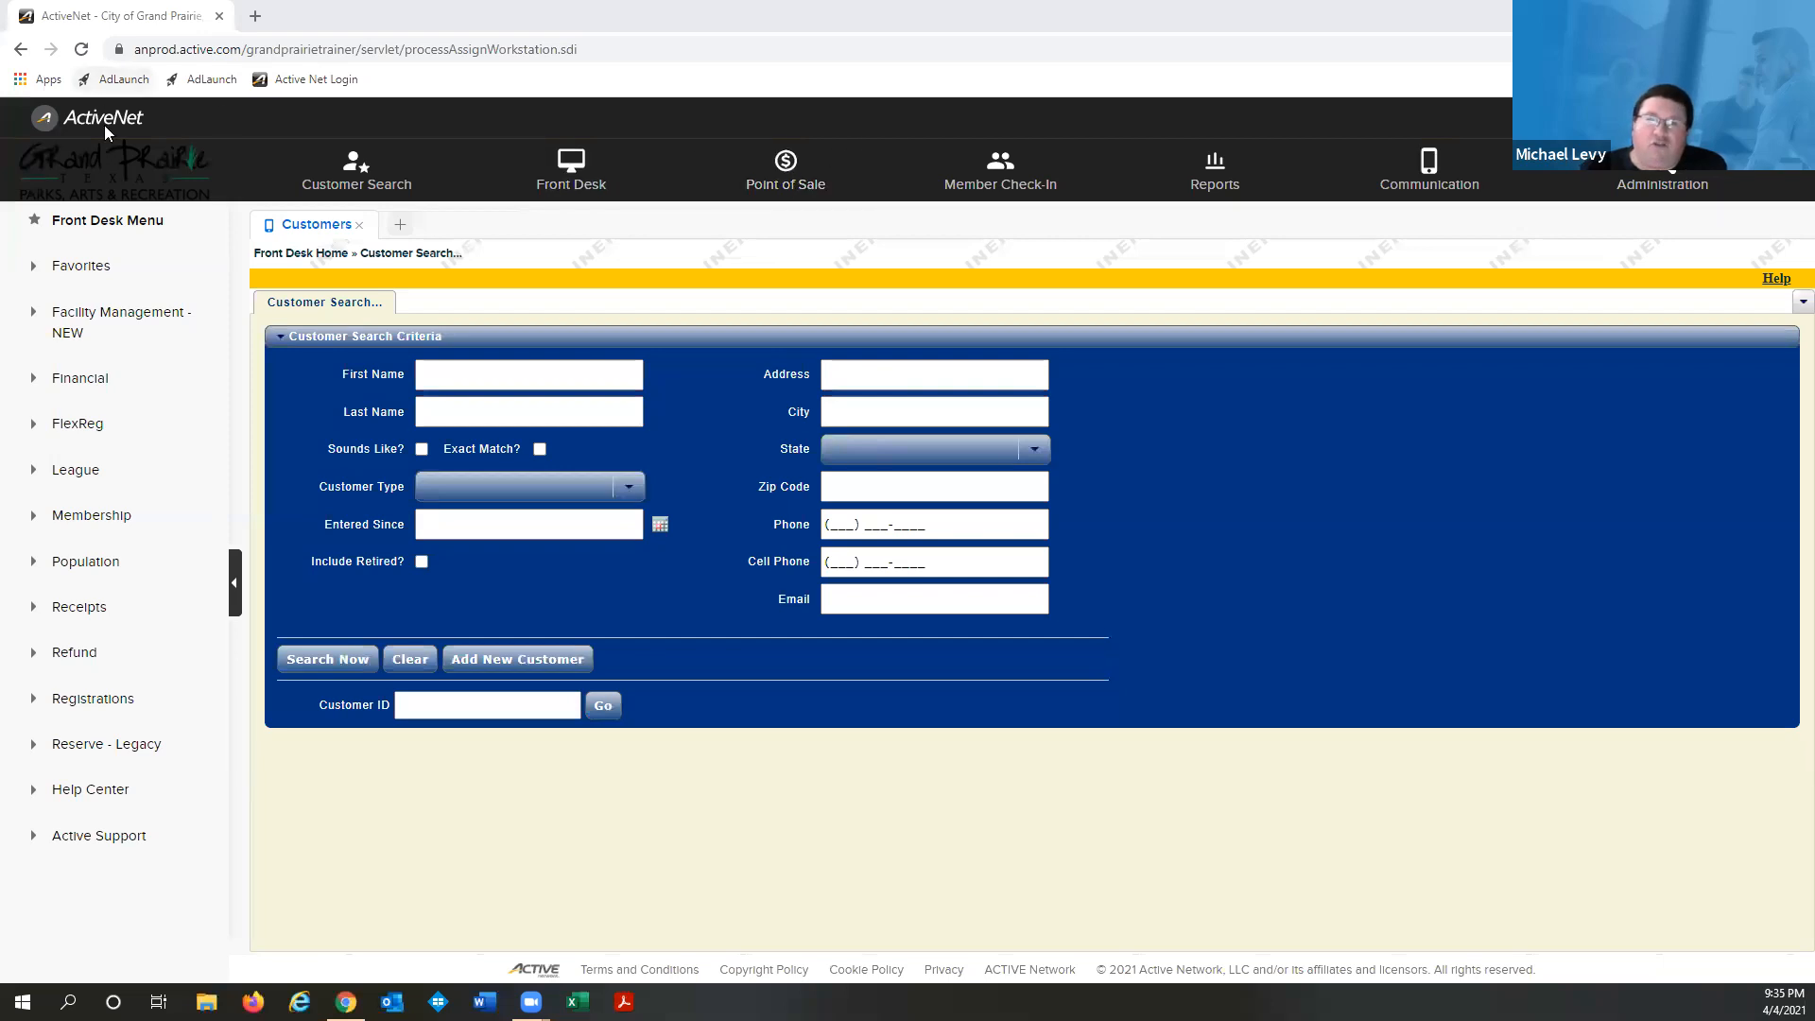
# Open the point of sale screen and switch to the Operations button layout
pyautogui.click(797, 182)
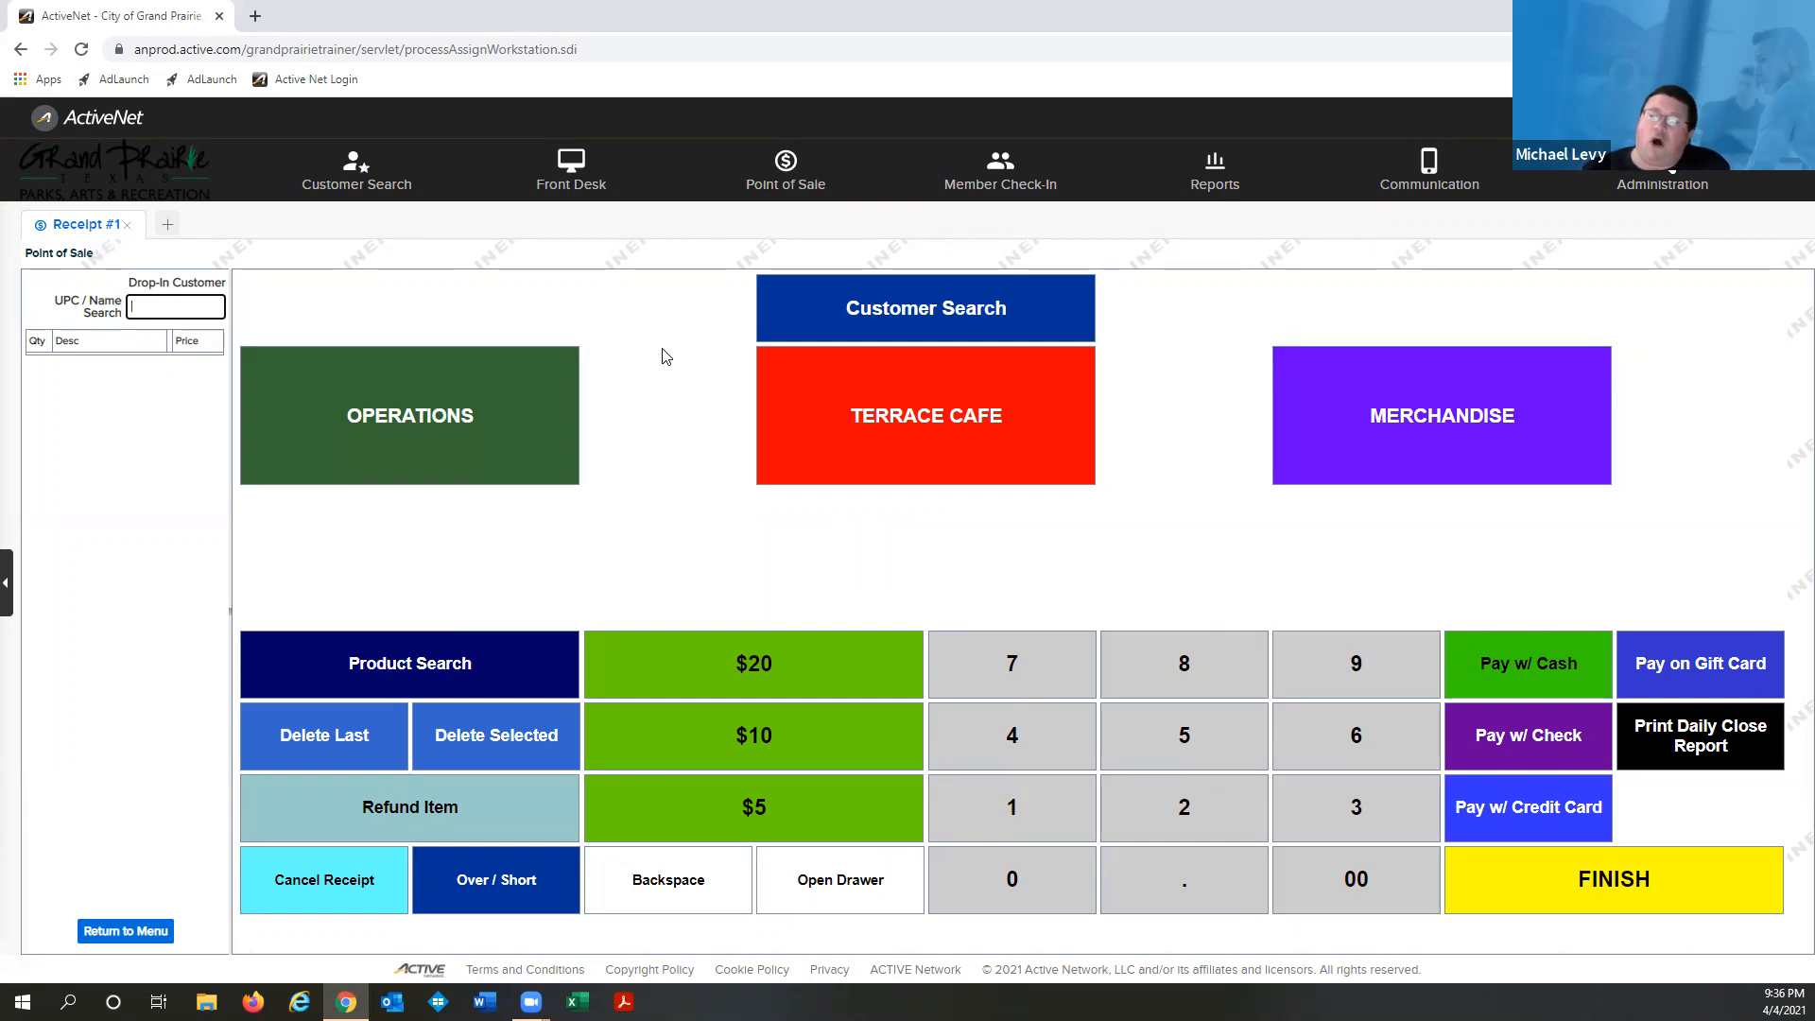
pyautogui.click(546, 388)
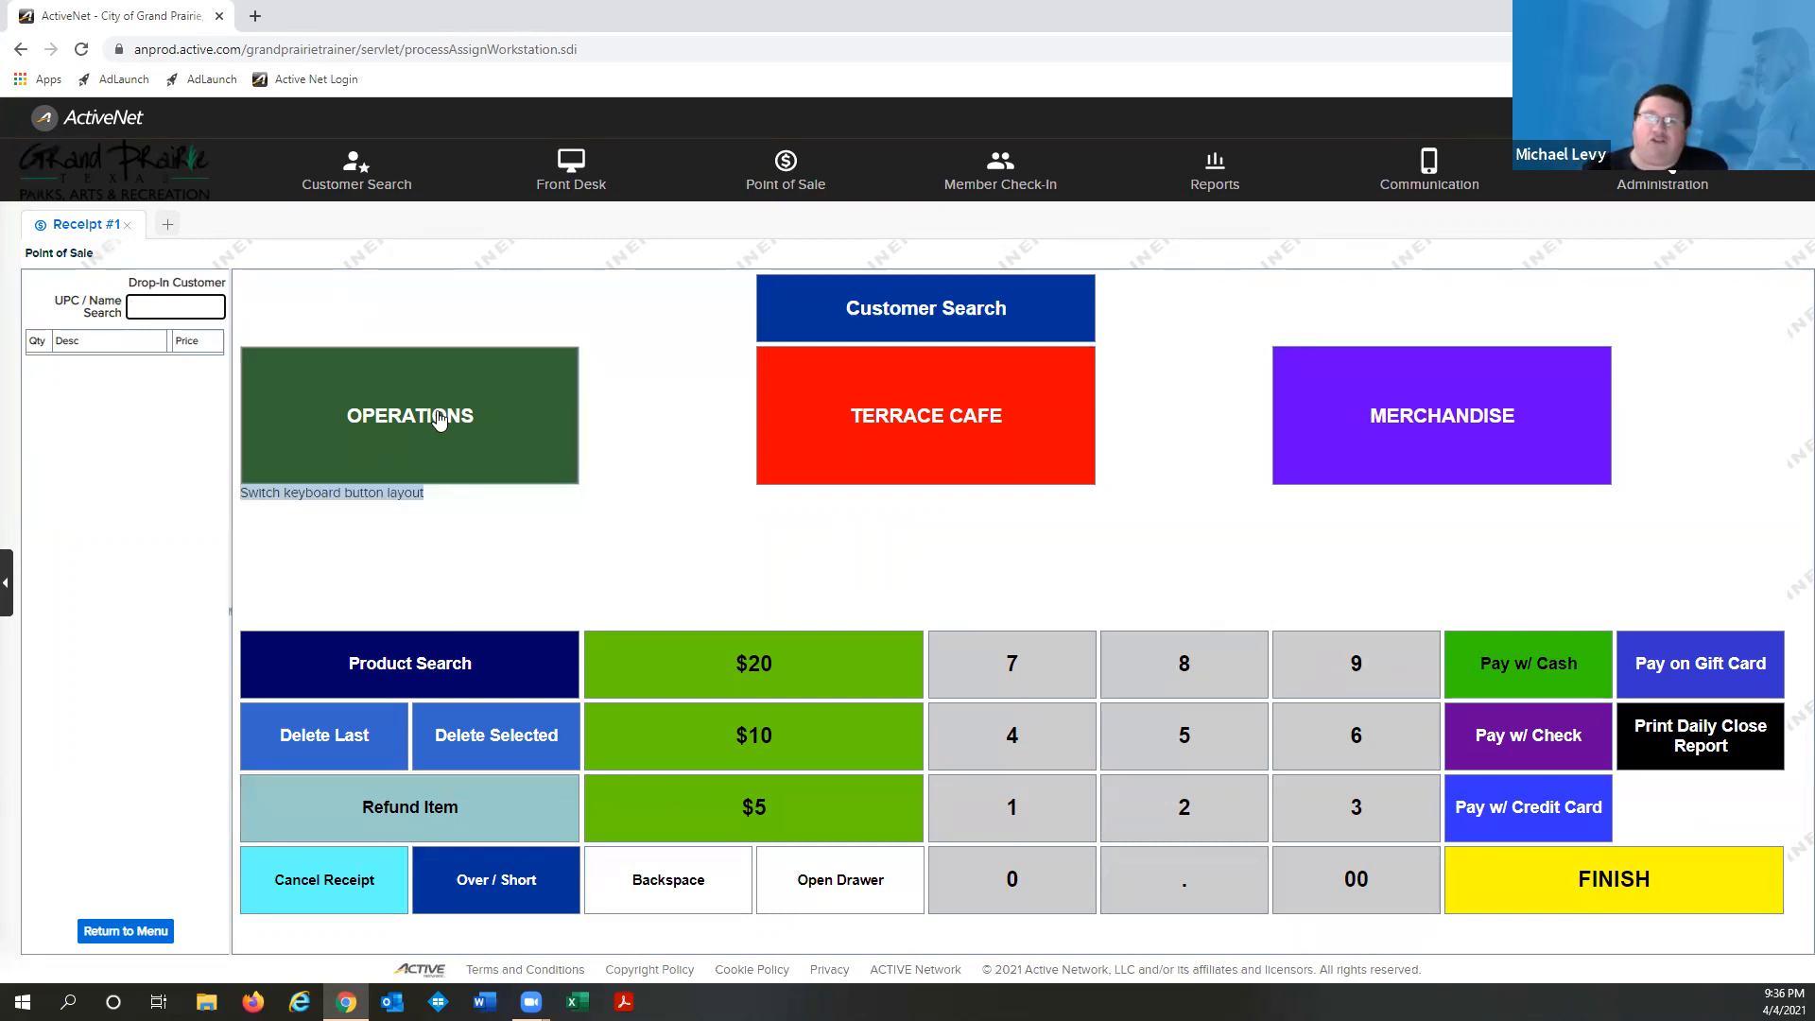
pyautogui.click(438, 418)
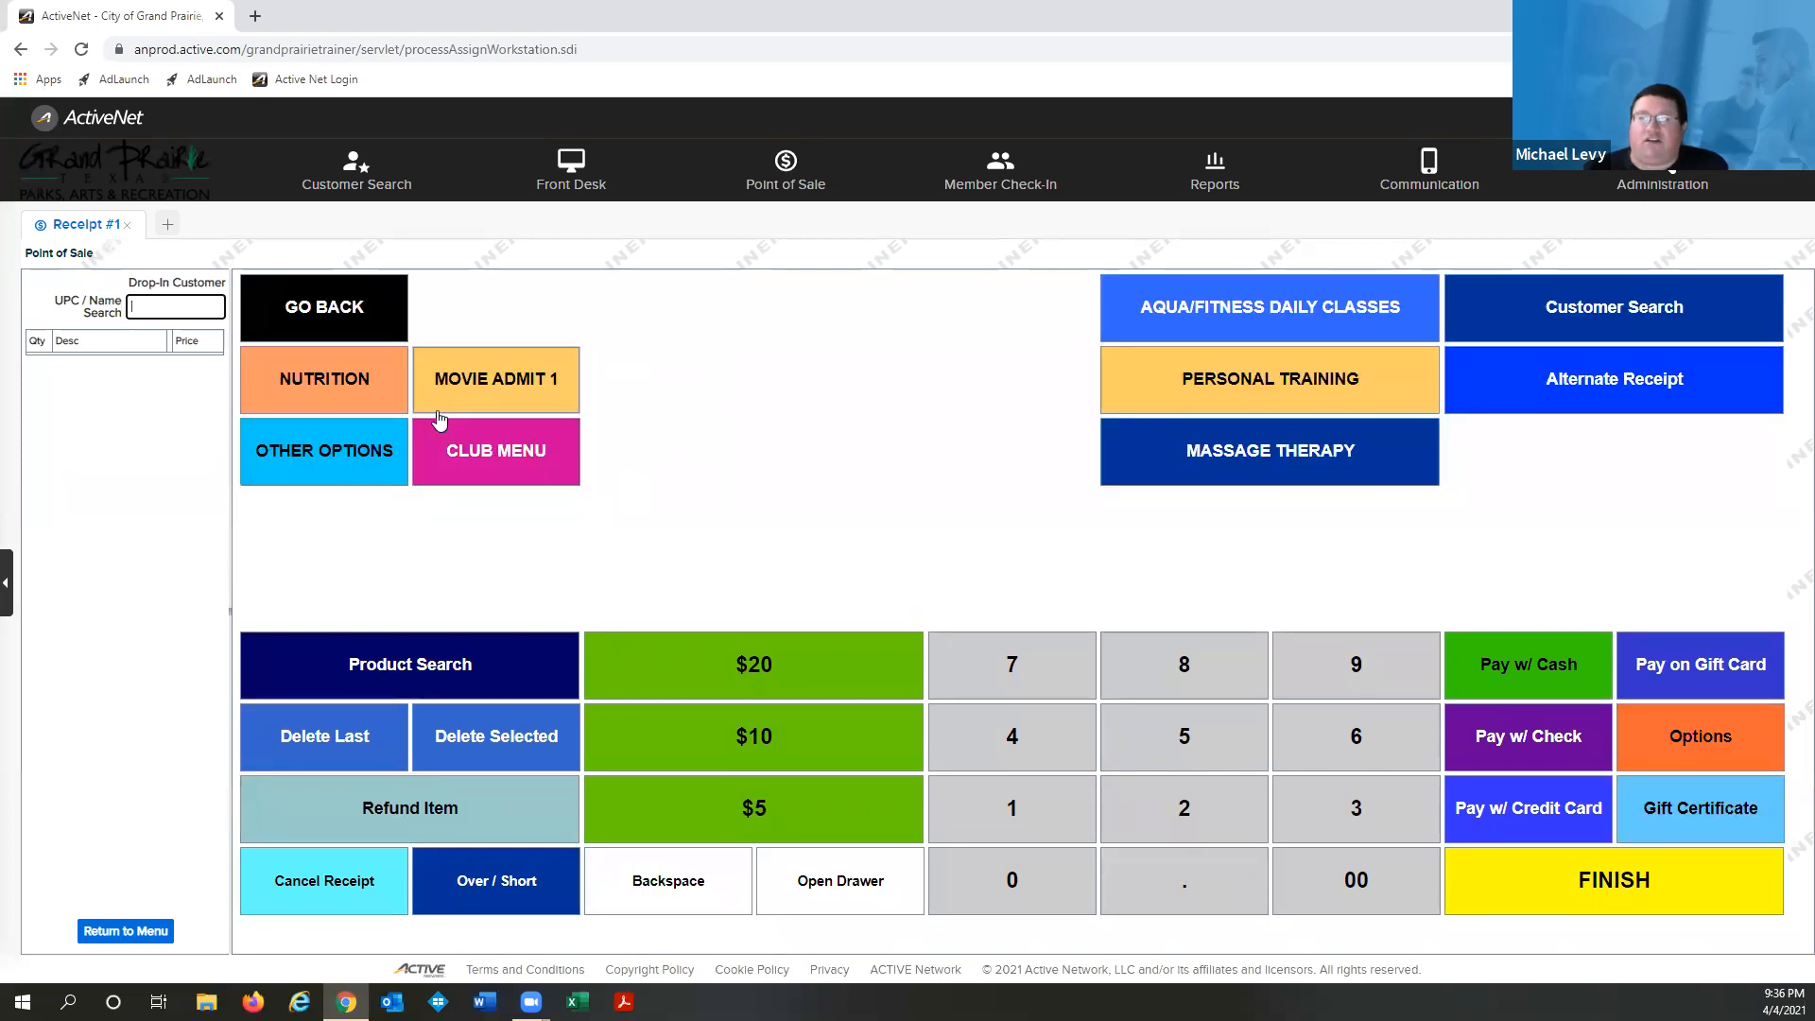
pyautogui.click(323, 309)
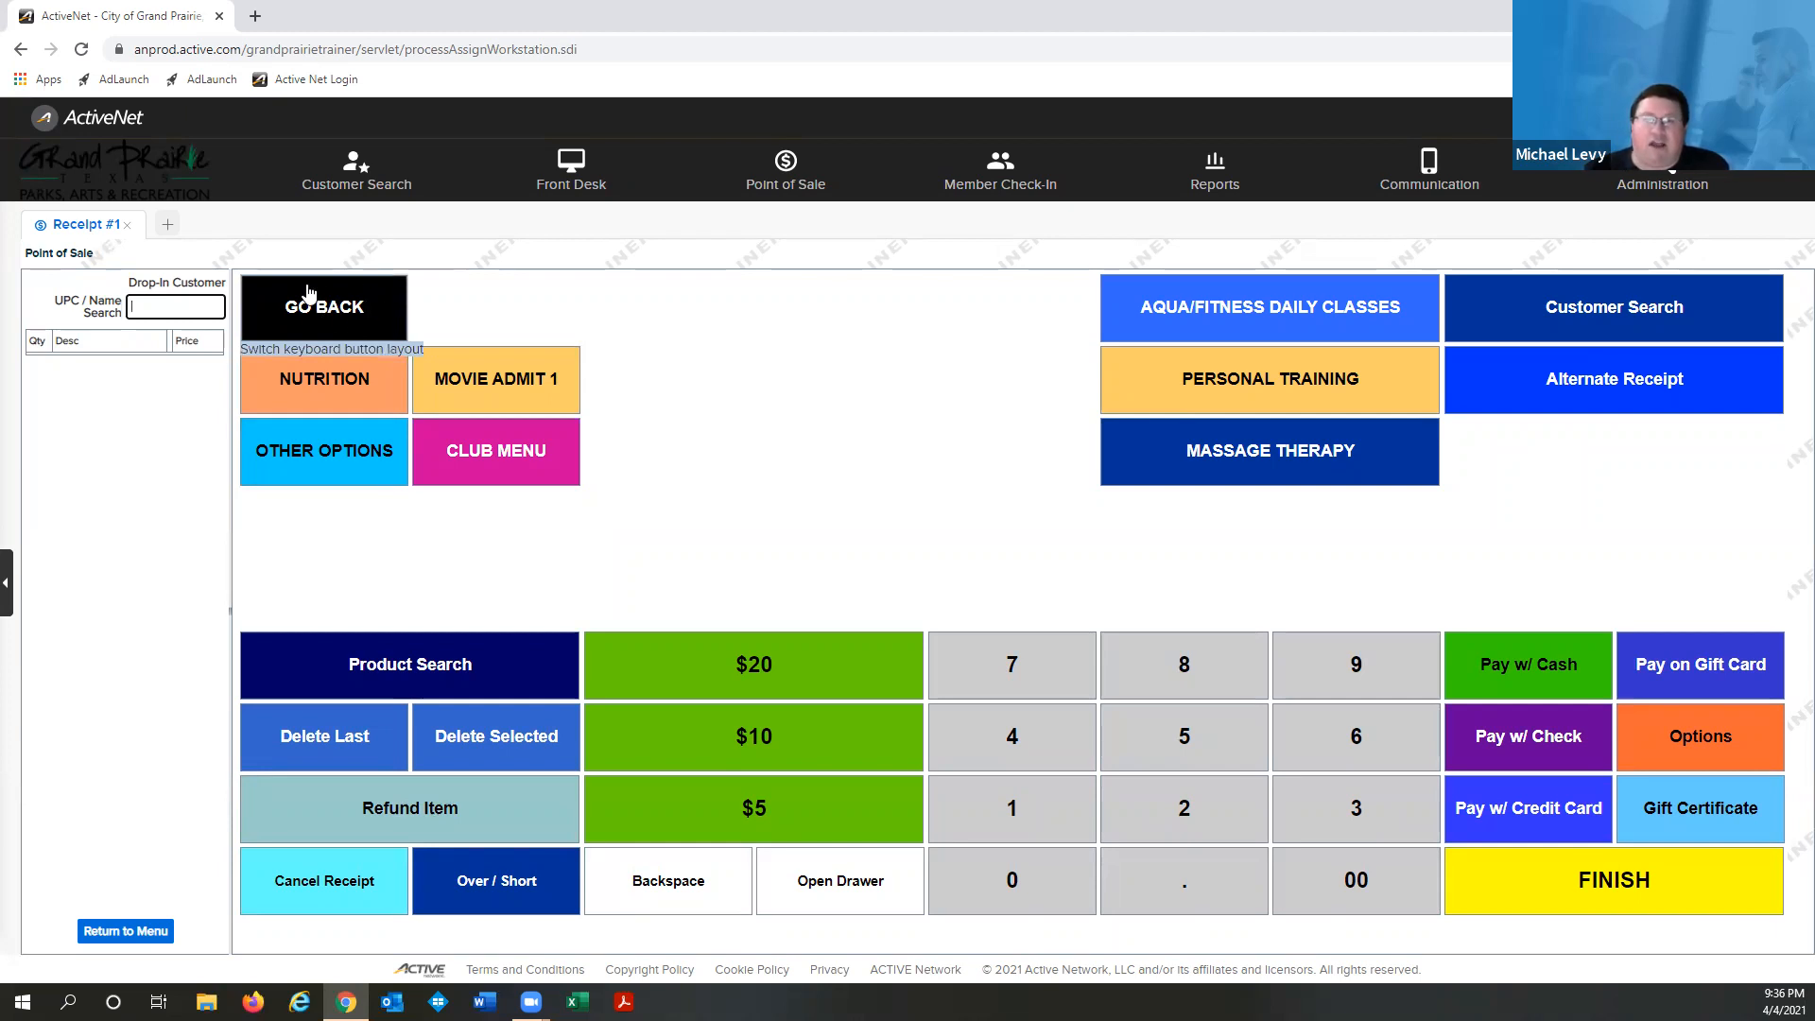
pyautogui.click(488, 314)
pyautogui.click(369, 322)
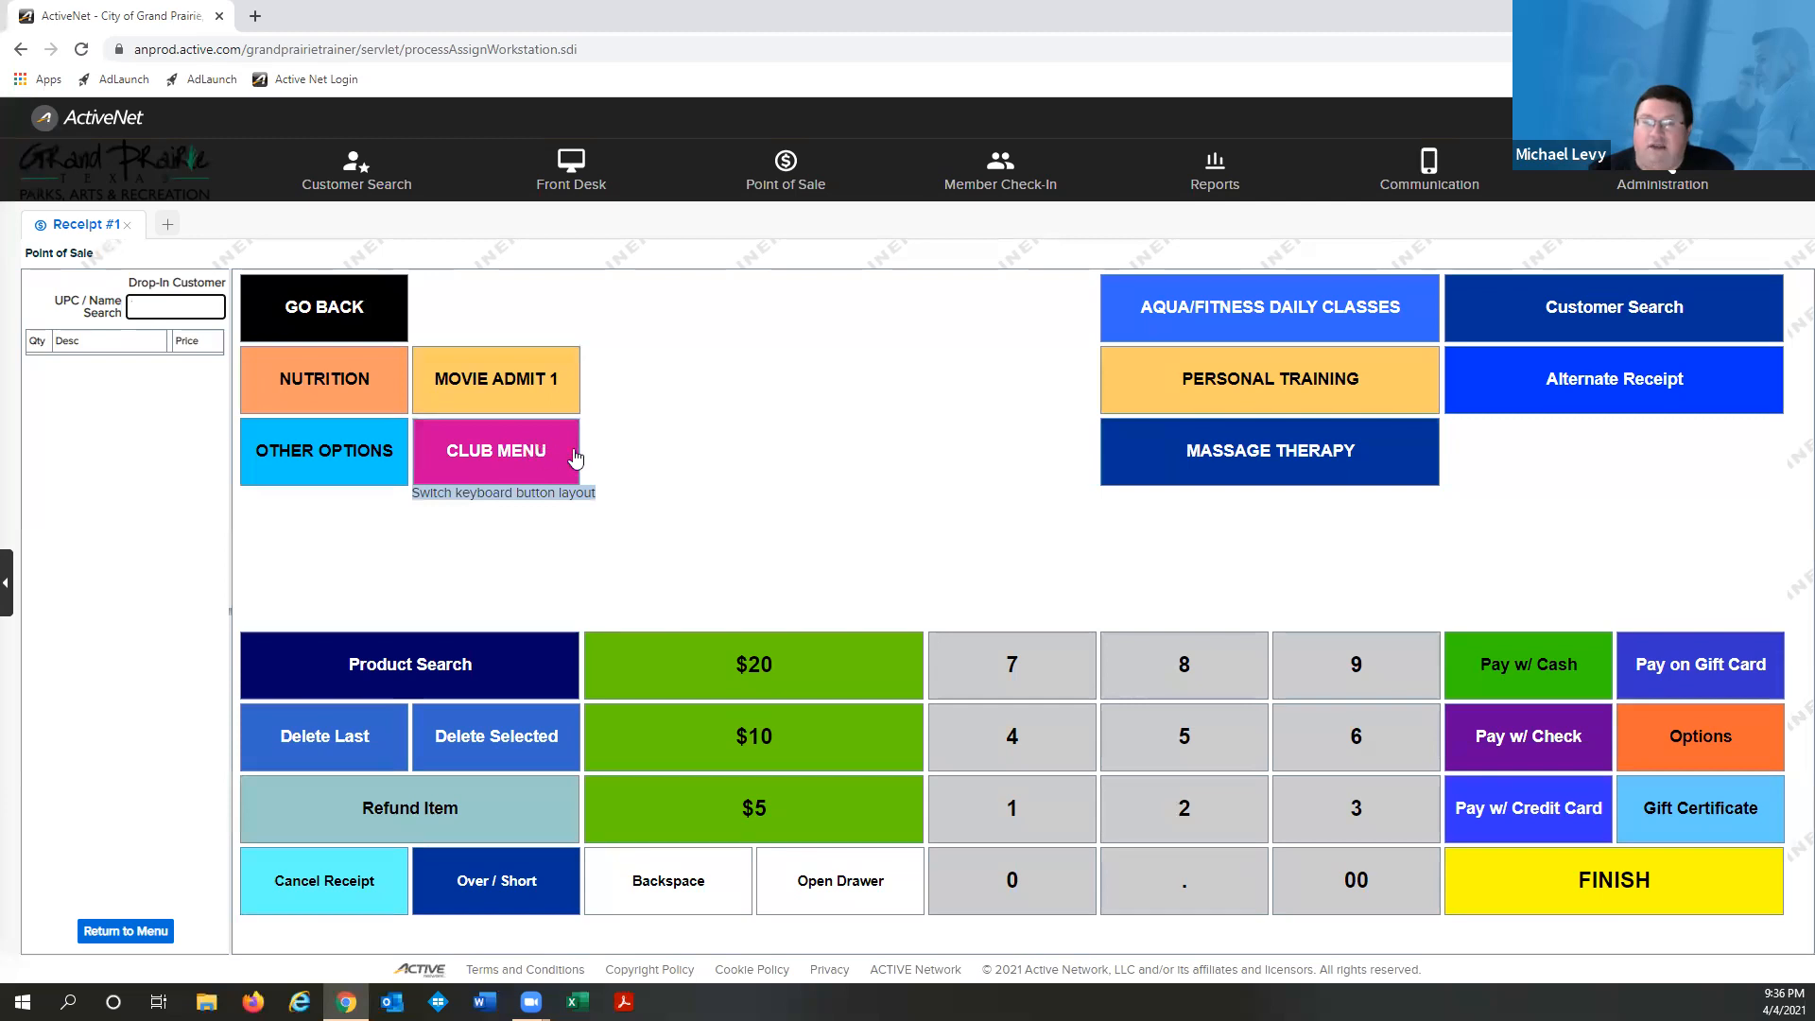
# Look through the club menu and the Garden Club's dues and sales options, ending on the Operations layout
pyautogui.click(524, 459)
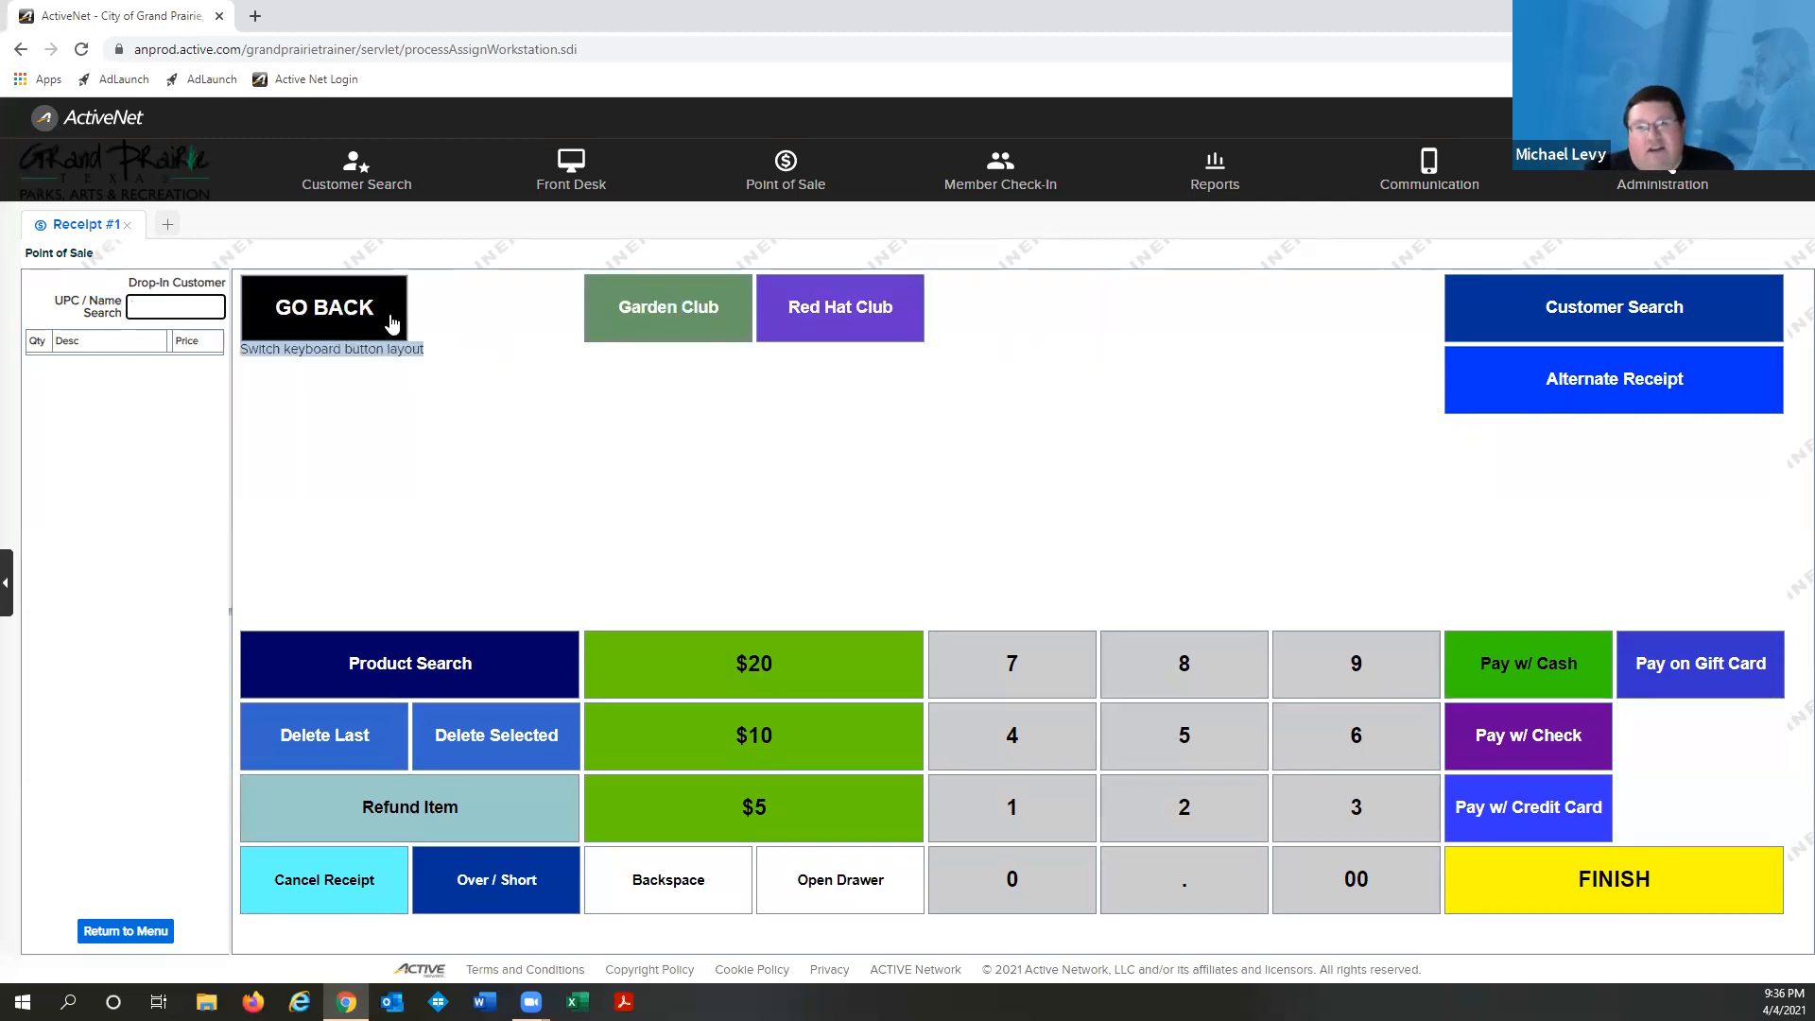
pyautogui.click(635, 324)
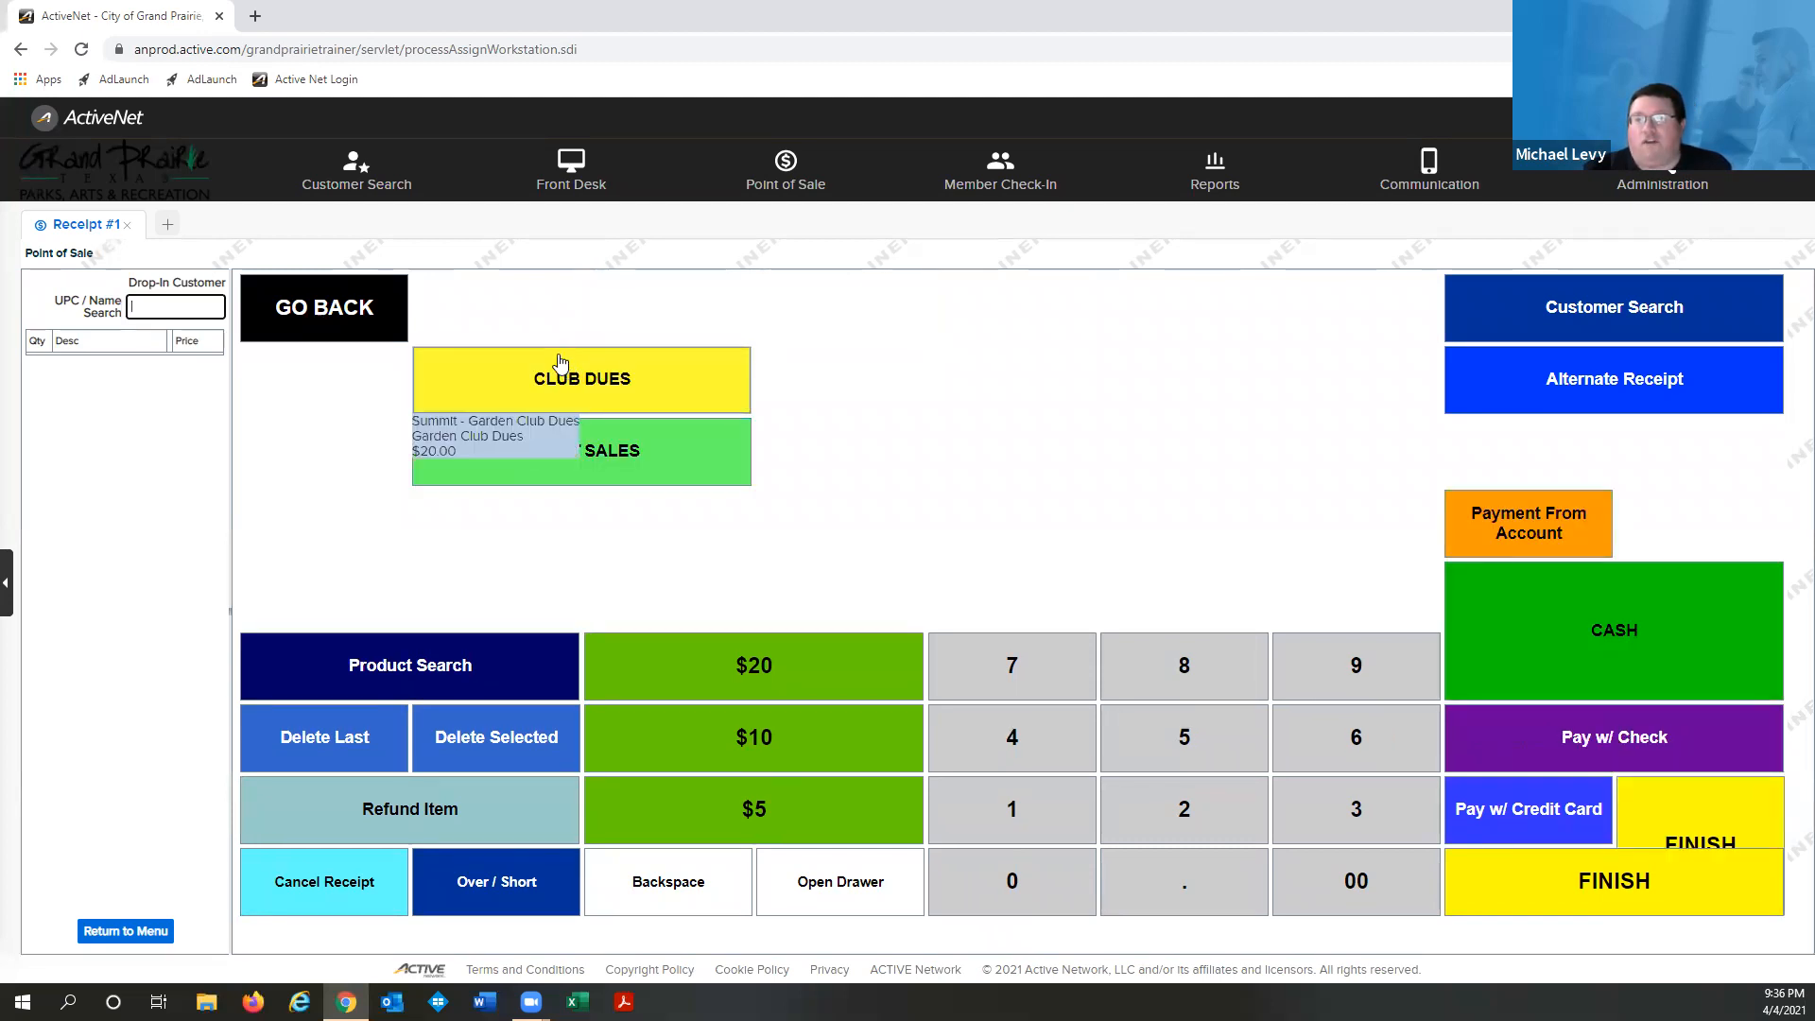
pyautogui.click(338, 300)
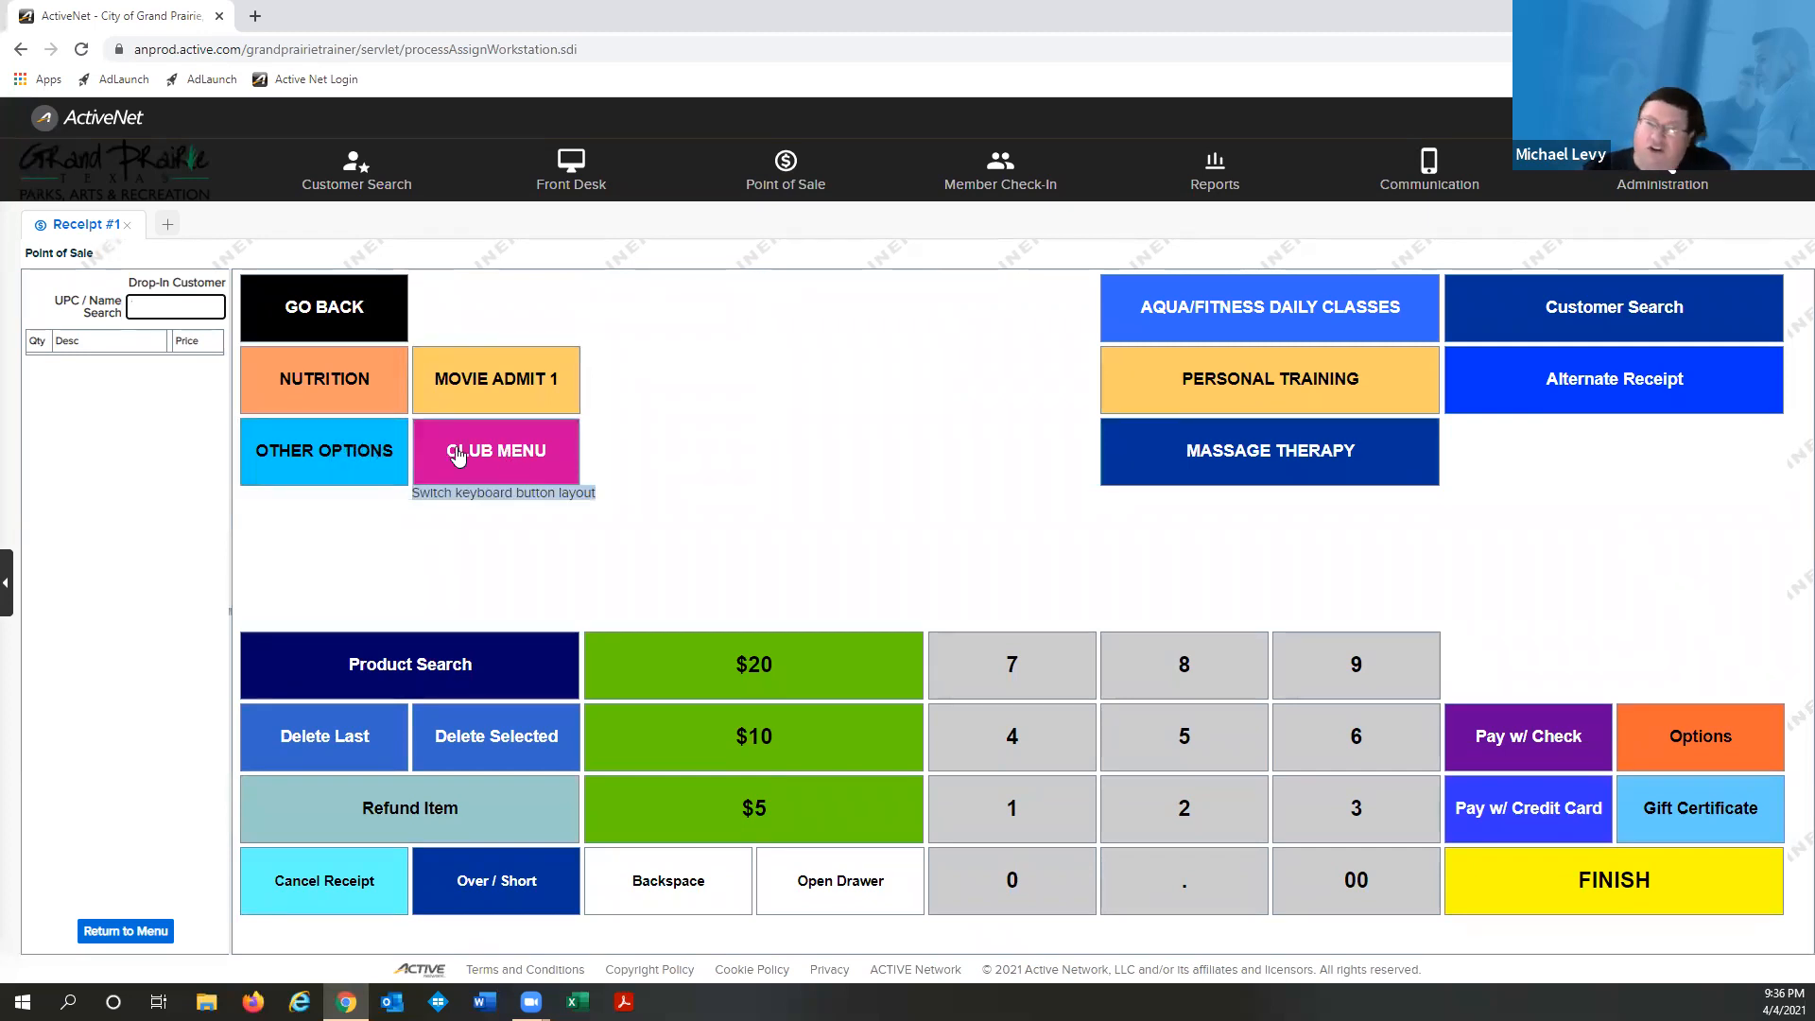
pyautogui.click(510, 452)
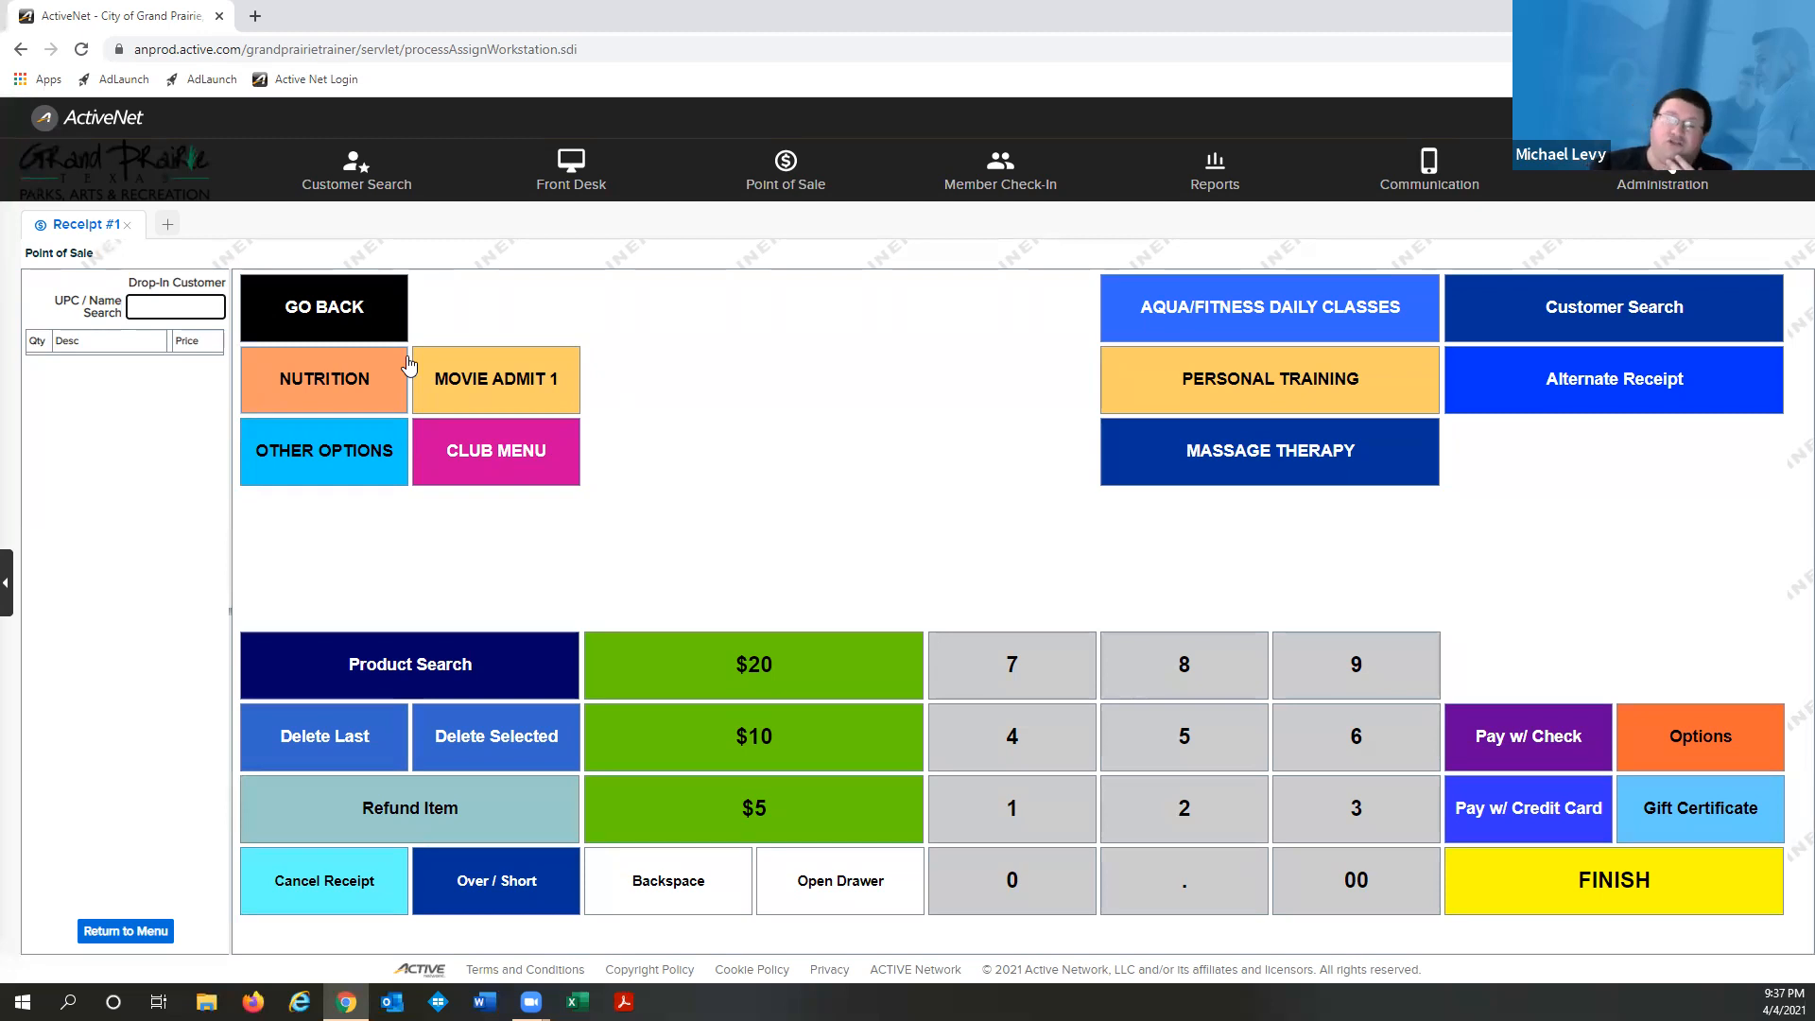
# Add a Meal Donation Entry of 25.00 from the Nutrition layout to the receipt
pyautogui.click(357, 380)
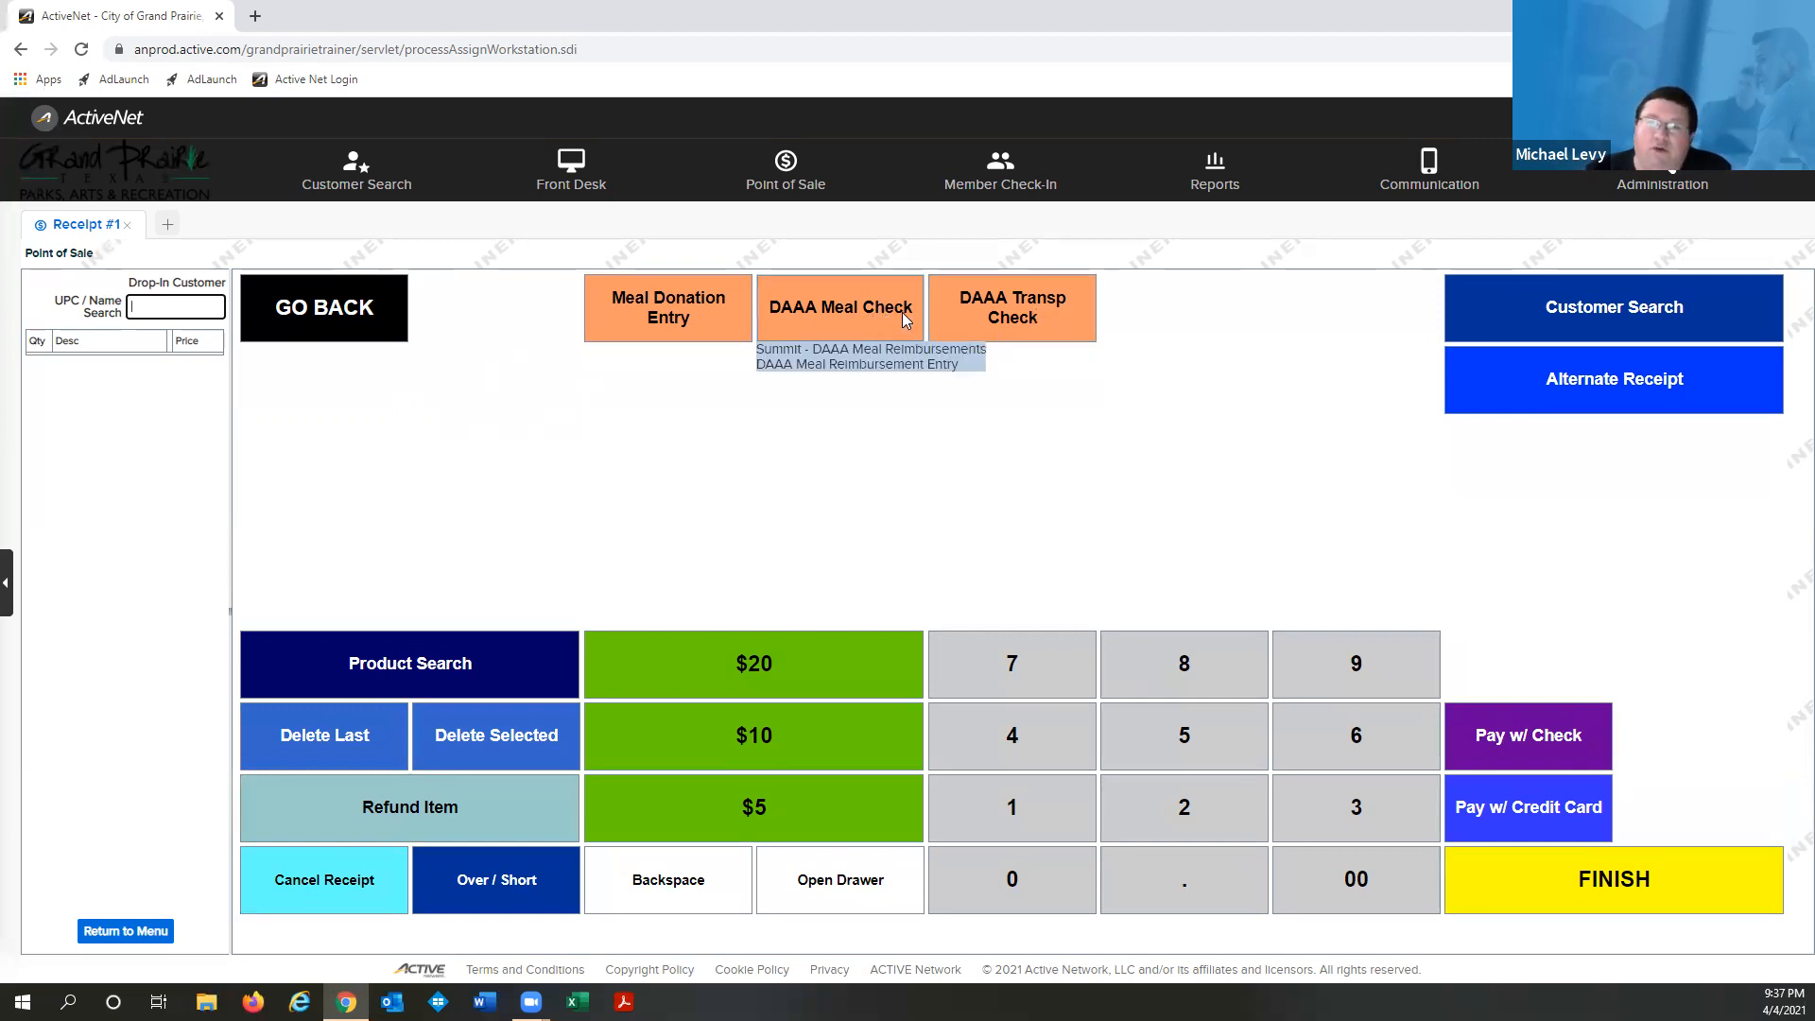
pyautogui.click(645, 303)
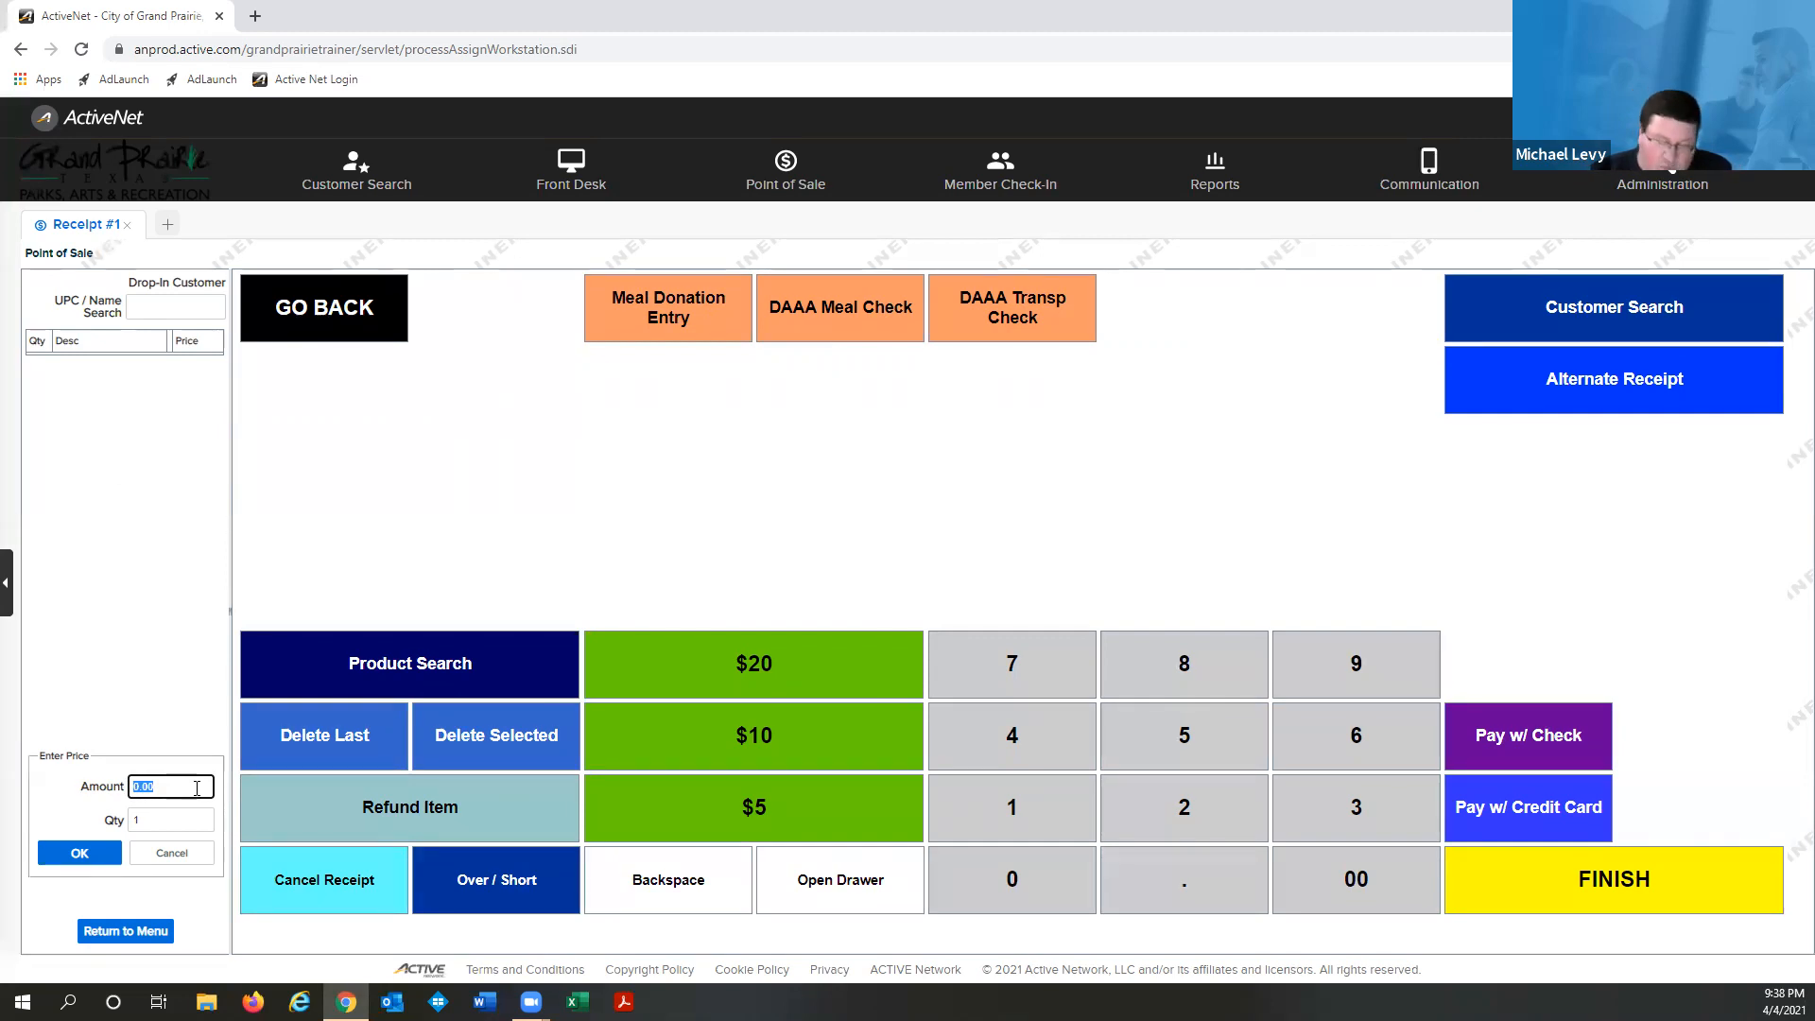
pyautogui.write('25')
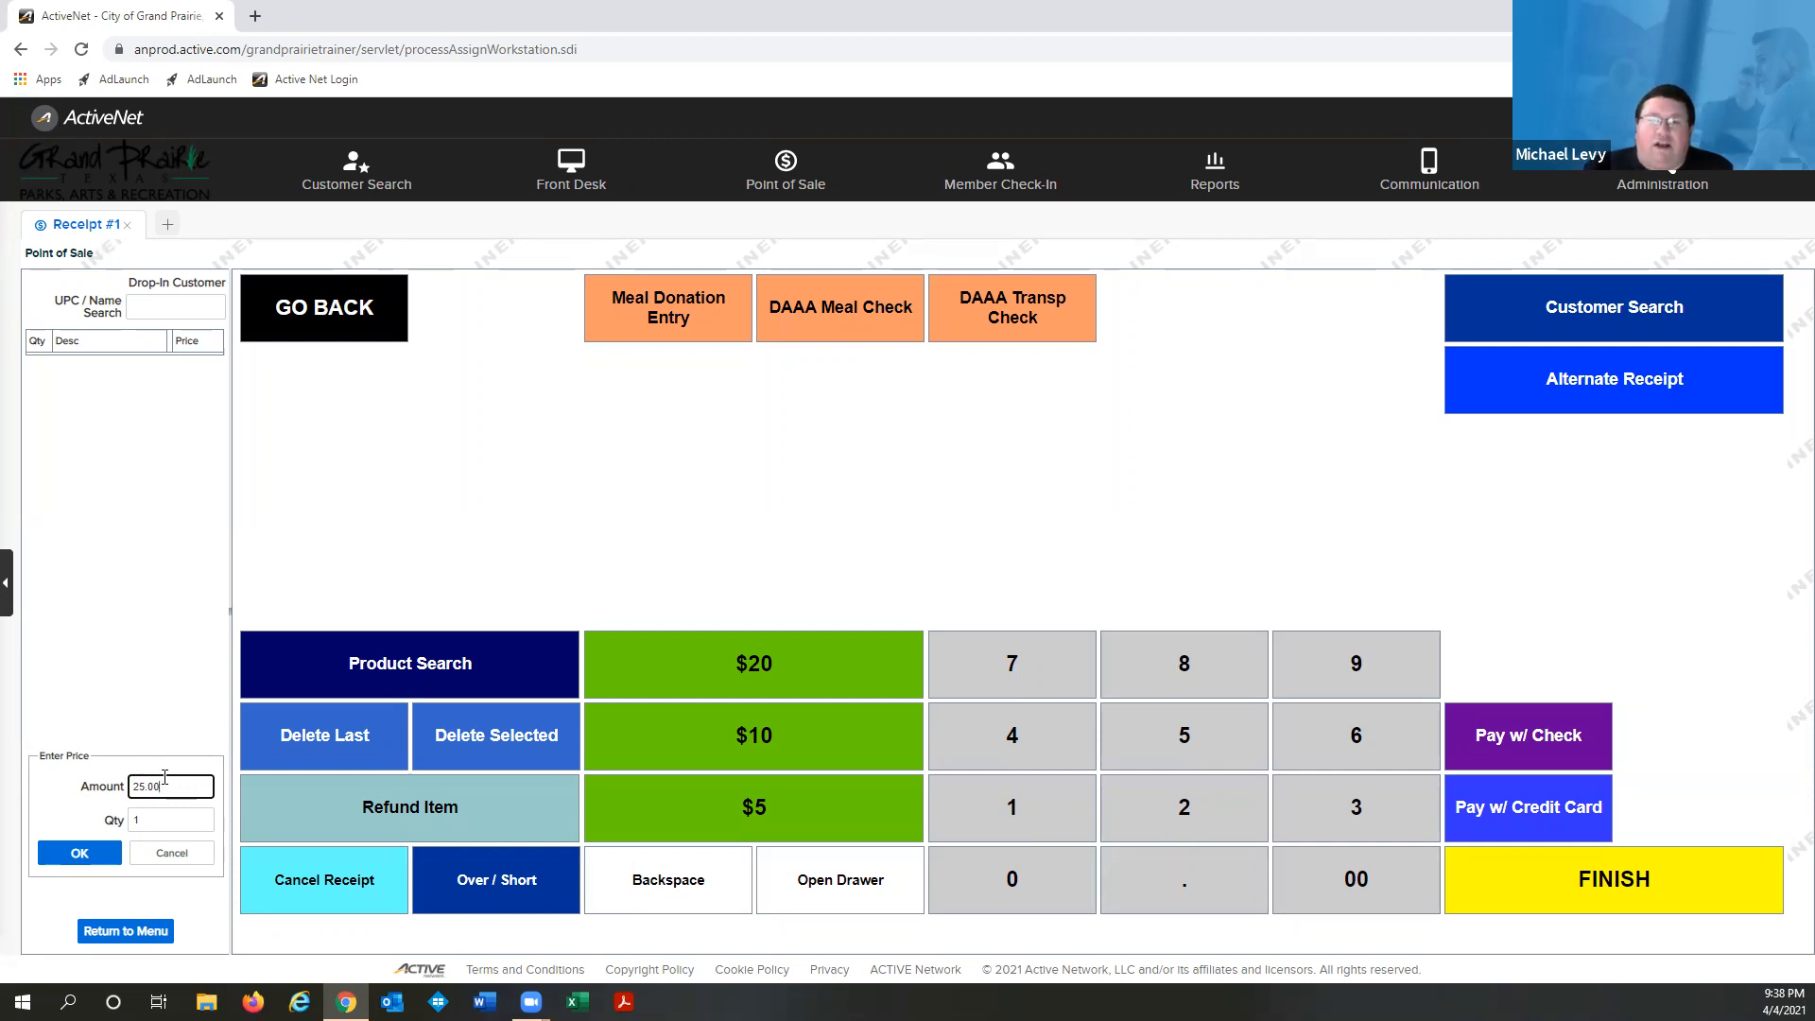
pyautogui.click(80, 852)
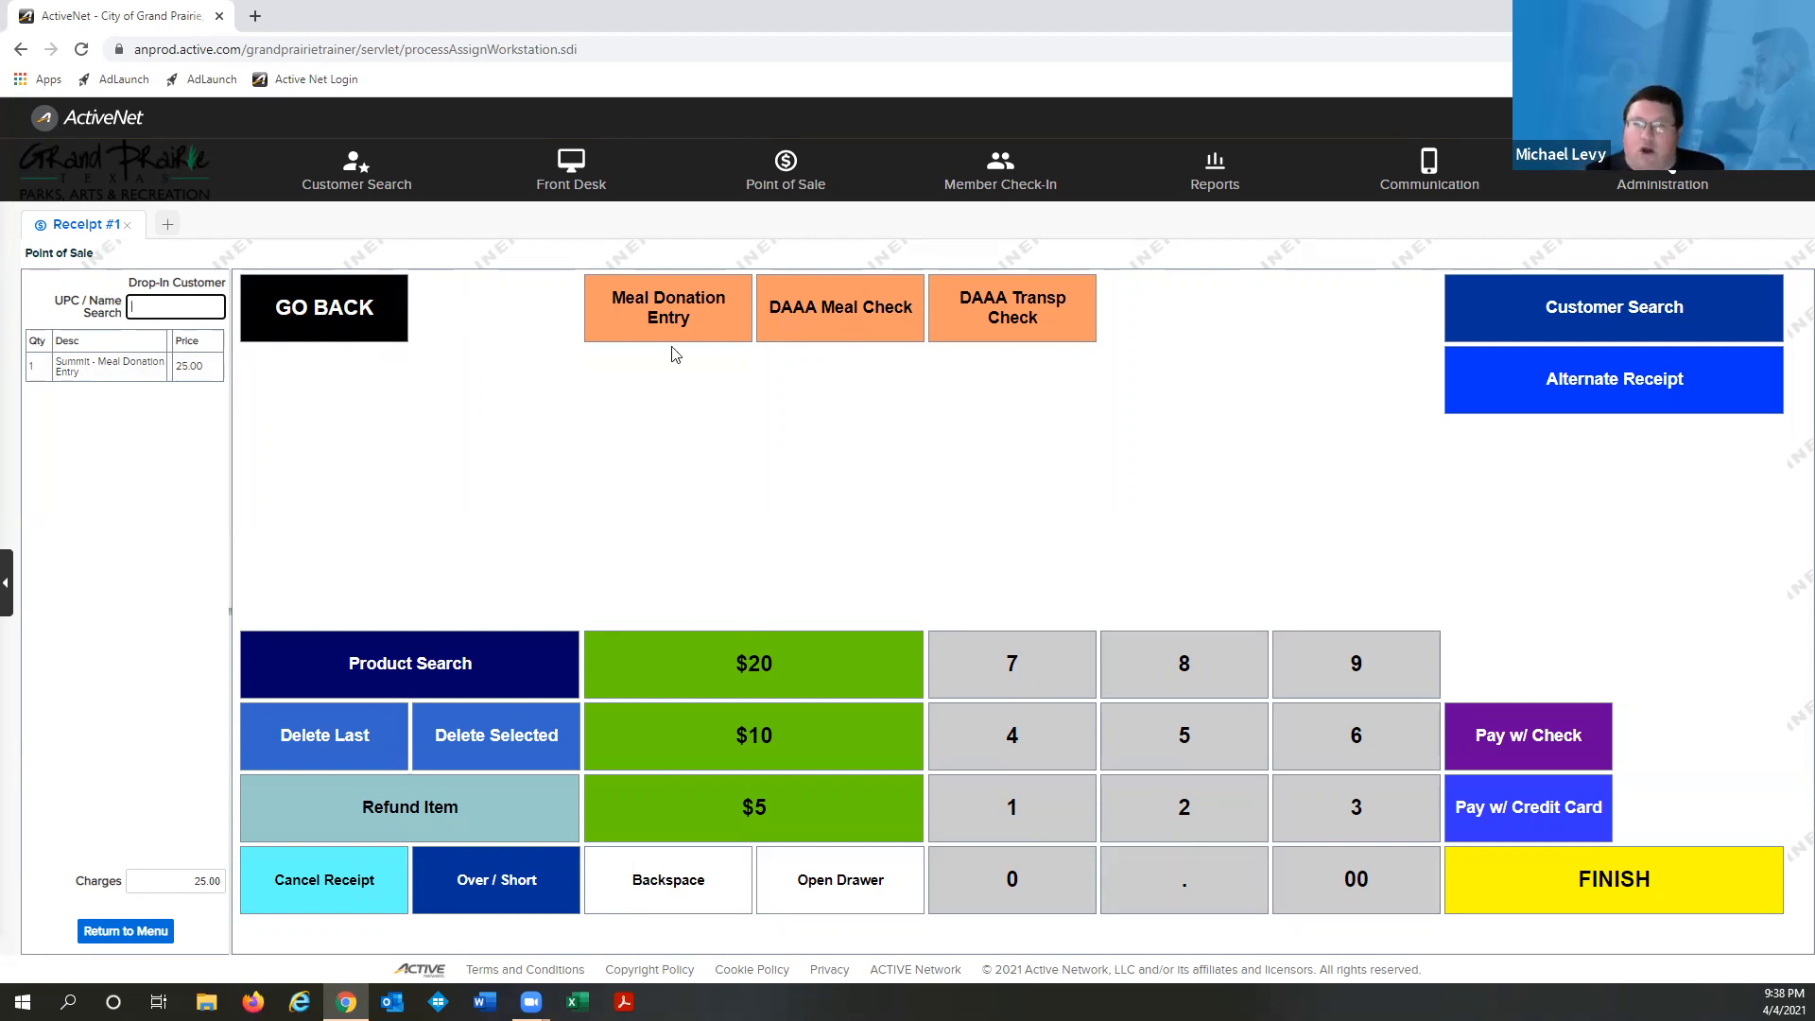
# Search for products by the name "bev" and add Summit - Bottled Beverage to the receipt
pyautogui.click(472, 661)
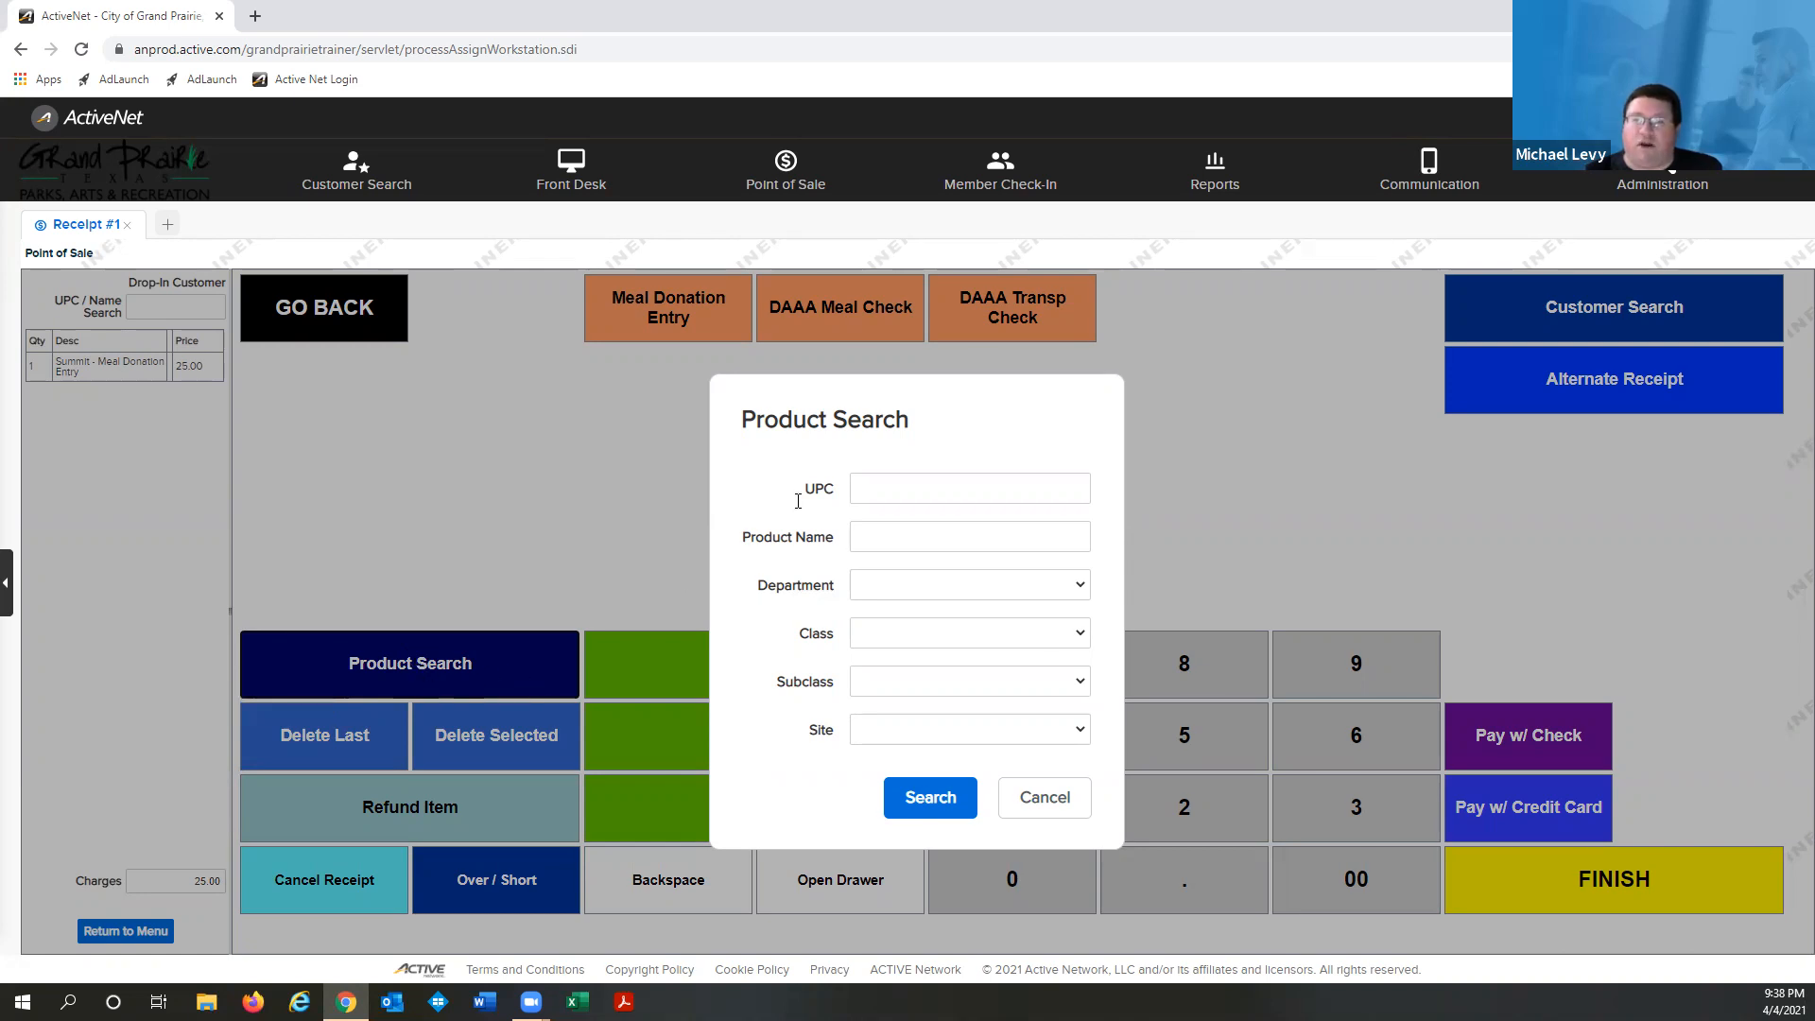
pyautogui.click(877, 539)
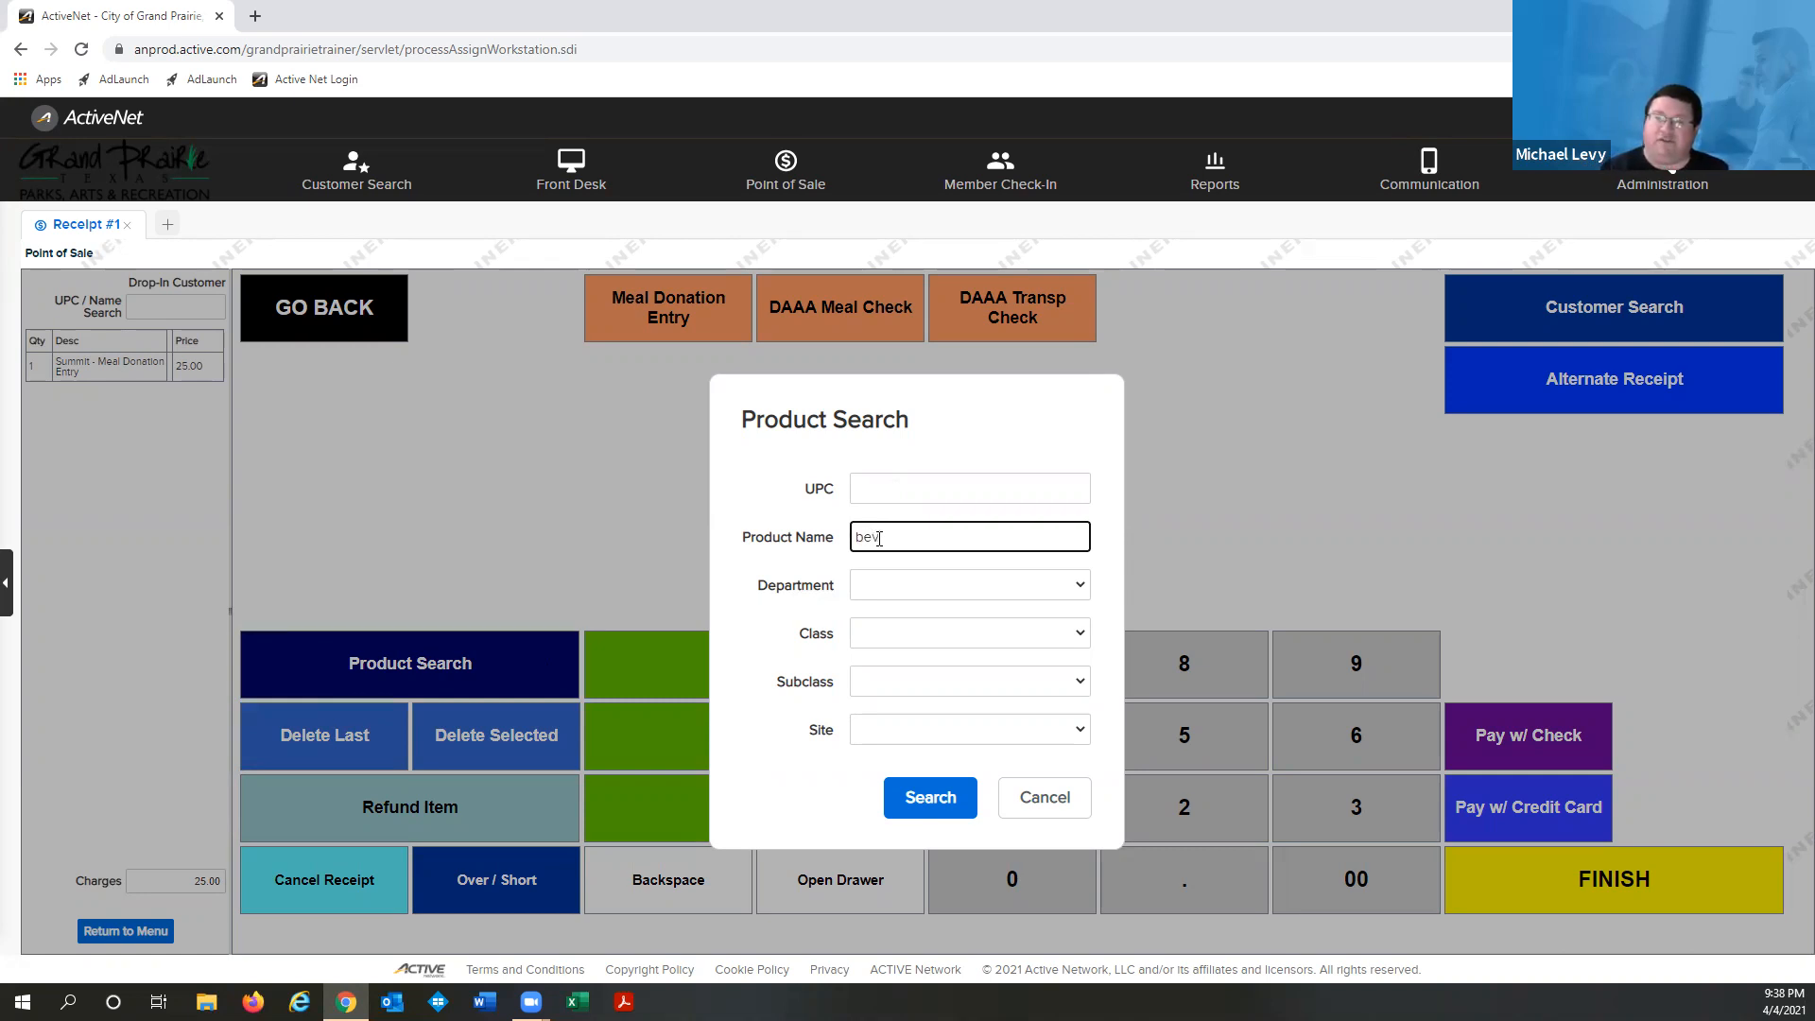
pyautogui.press('Return')
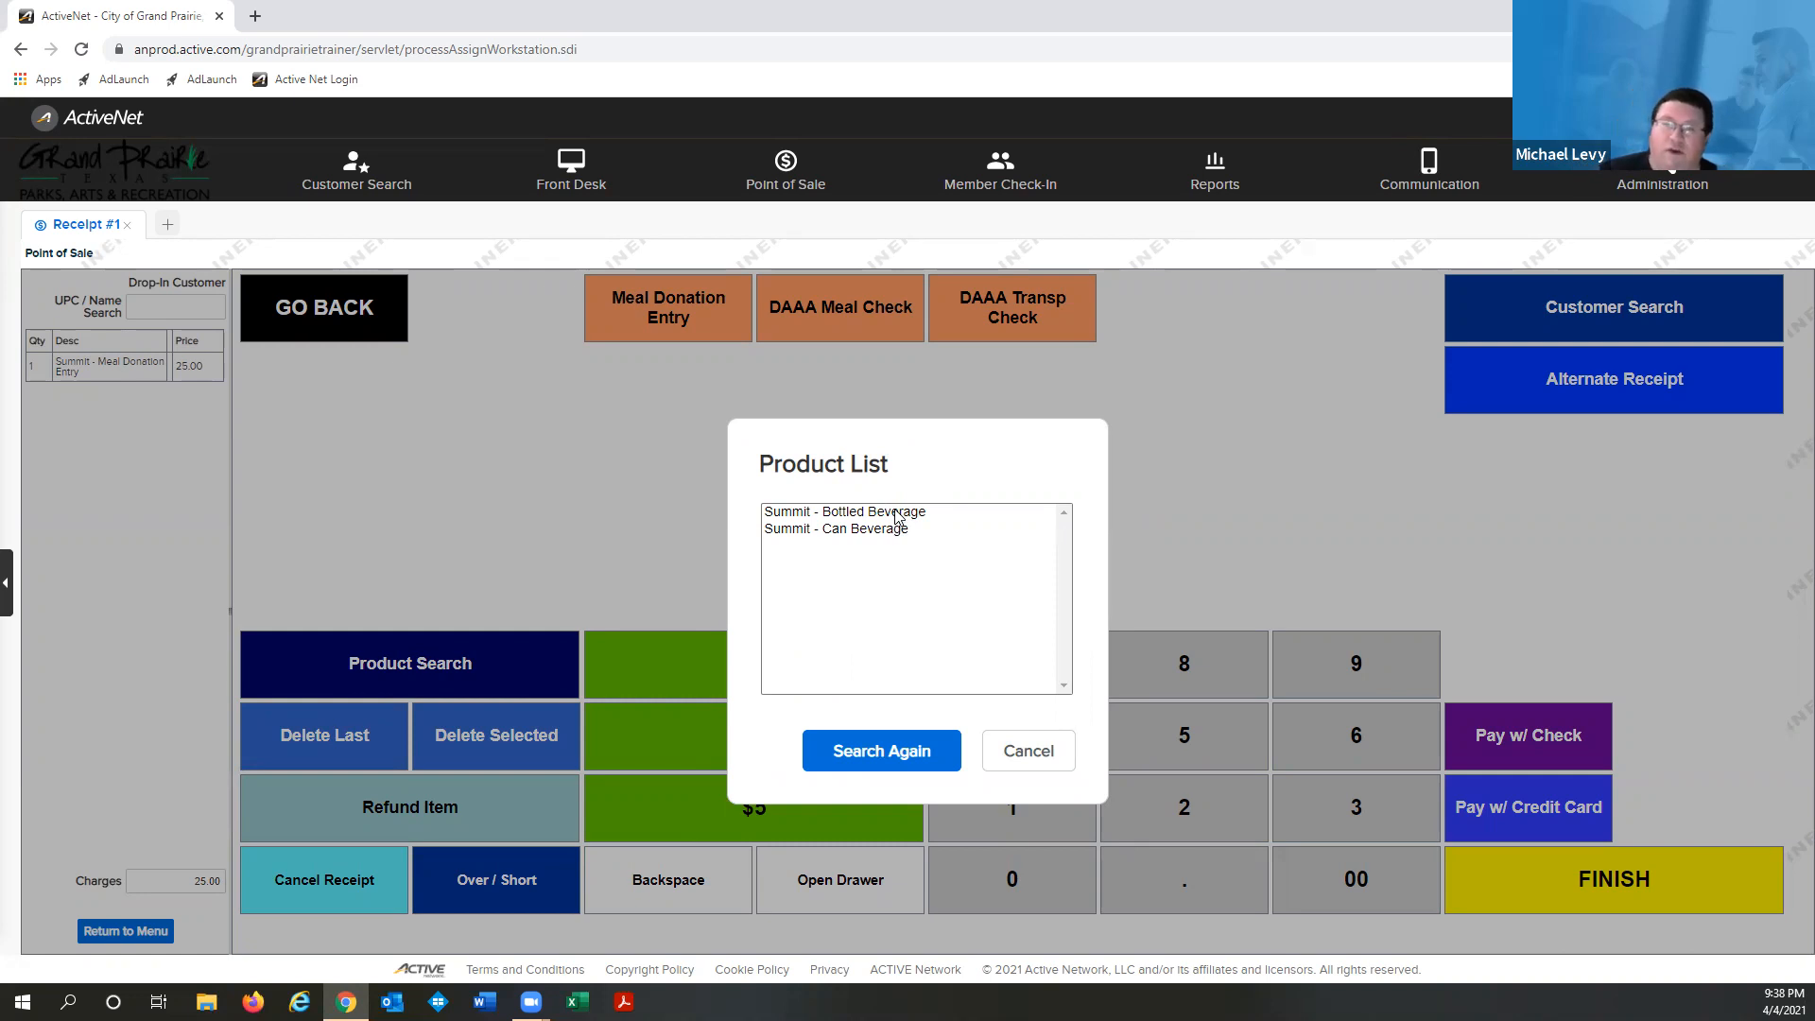
pyautogui.doubleClick(896, 513)
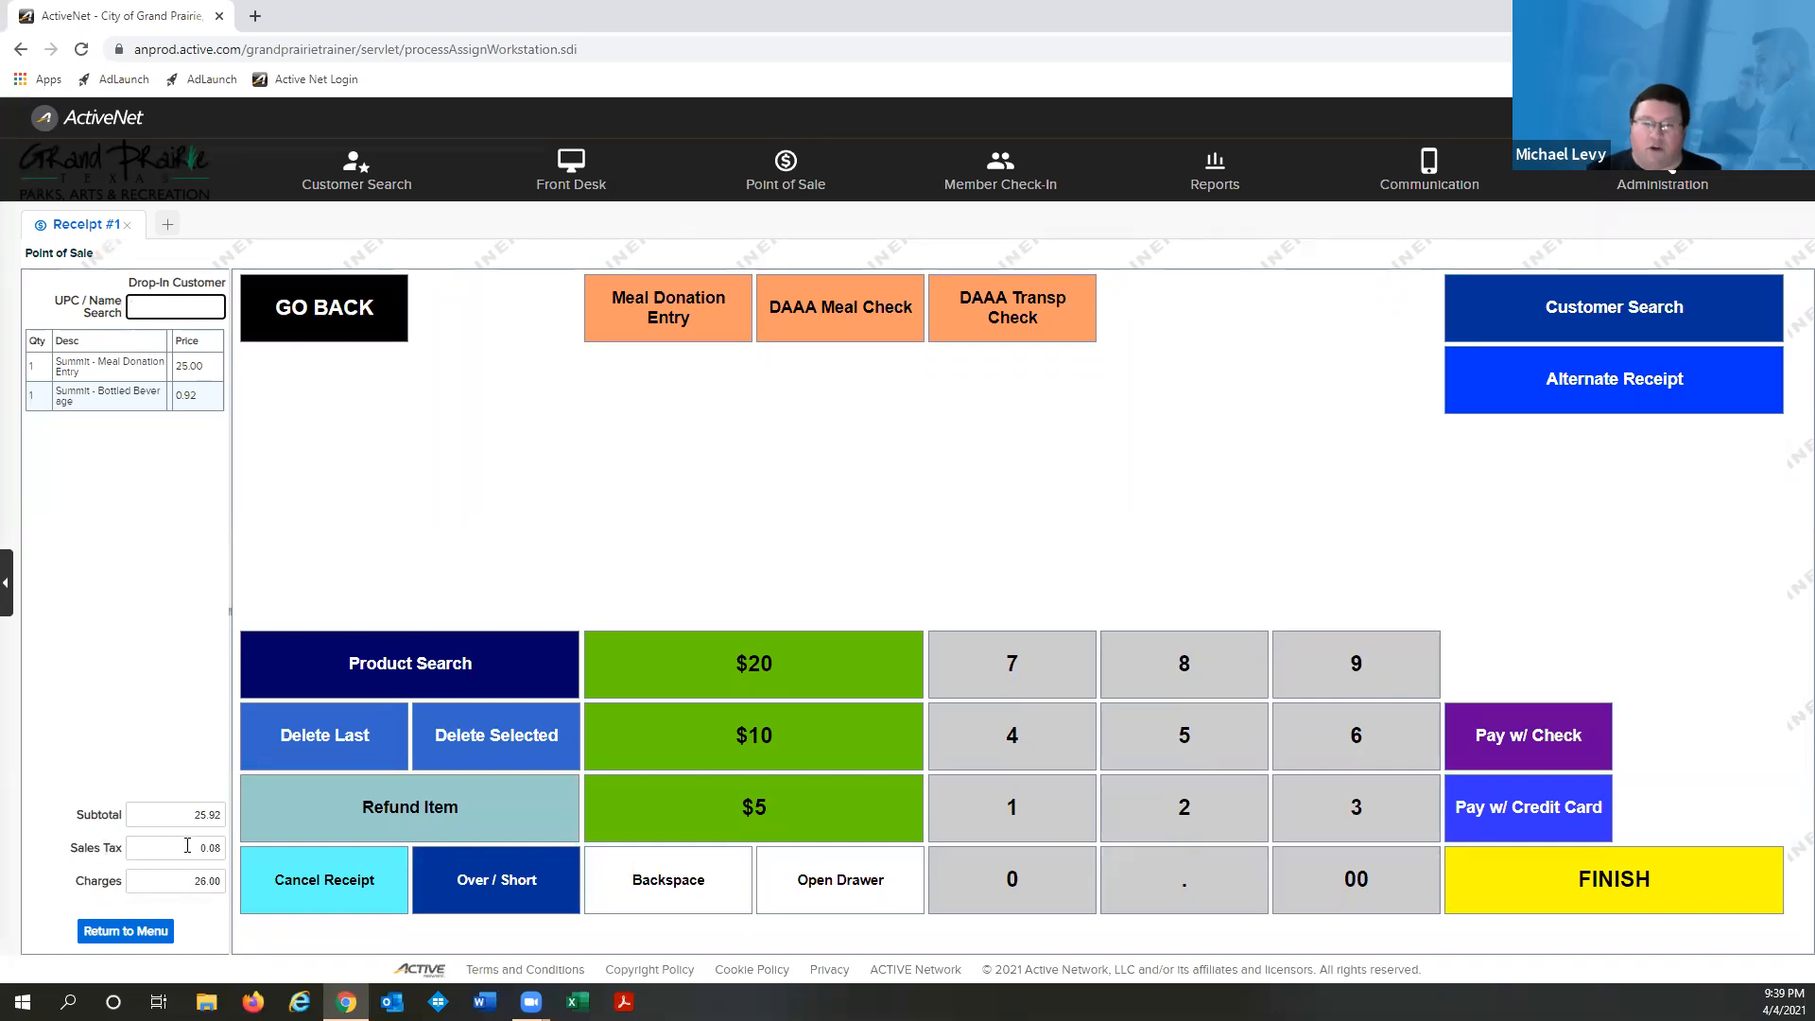
pyautogui.rightClick(188, 794)
pyautogui.click(182, 445)
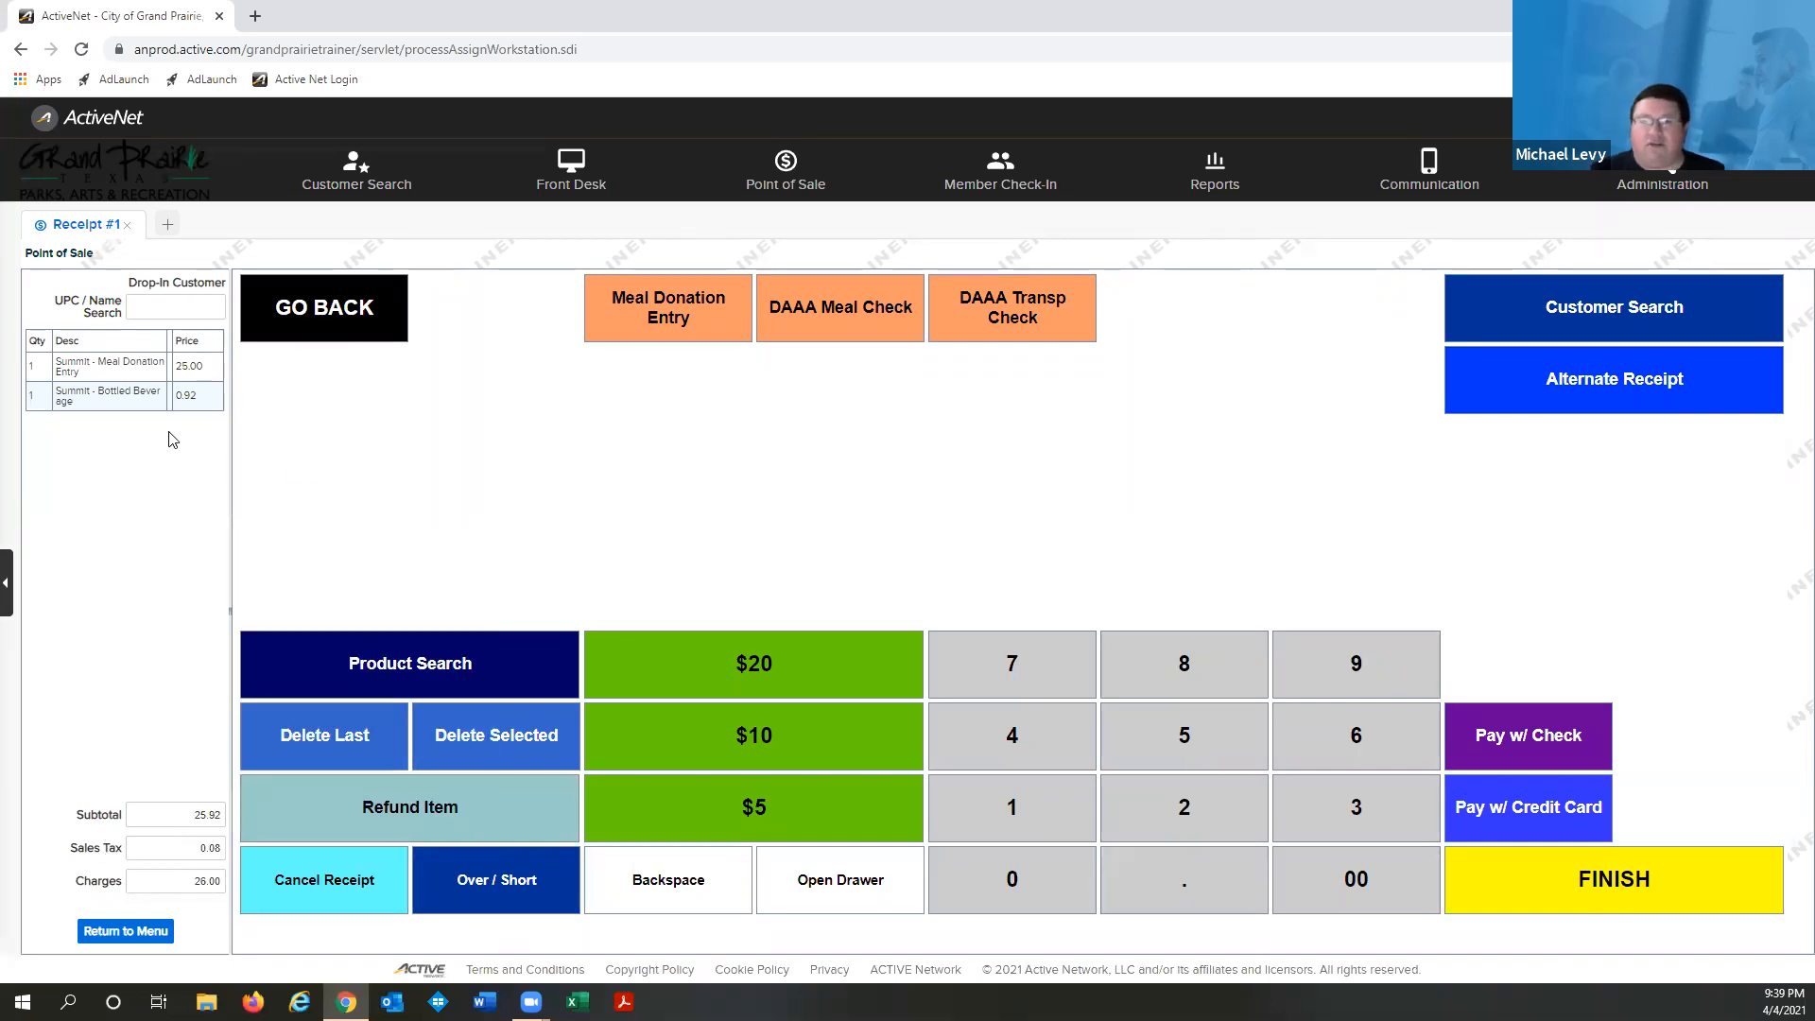
# Search for products in the Admissions department and add Daily: Tai Chi to the receipt
pyautogui.click(470, 663)
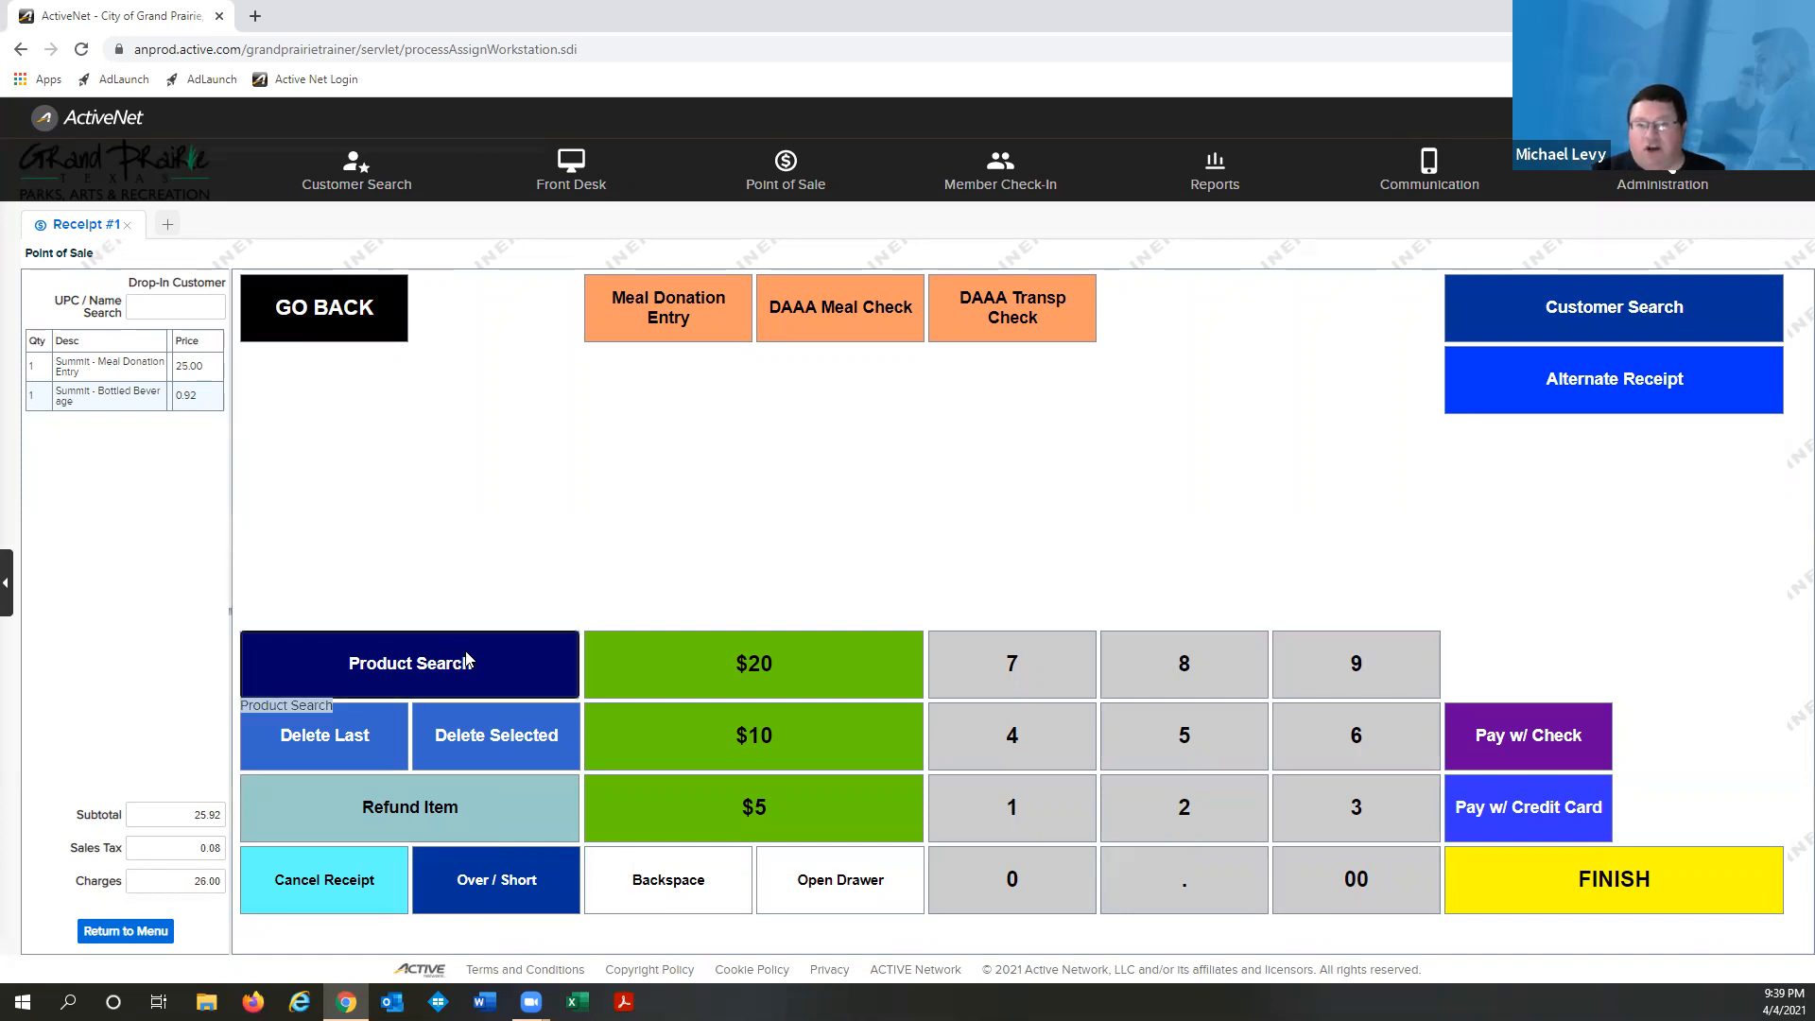
pyautogui.click(888, 588)
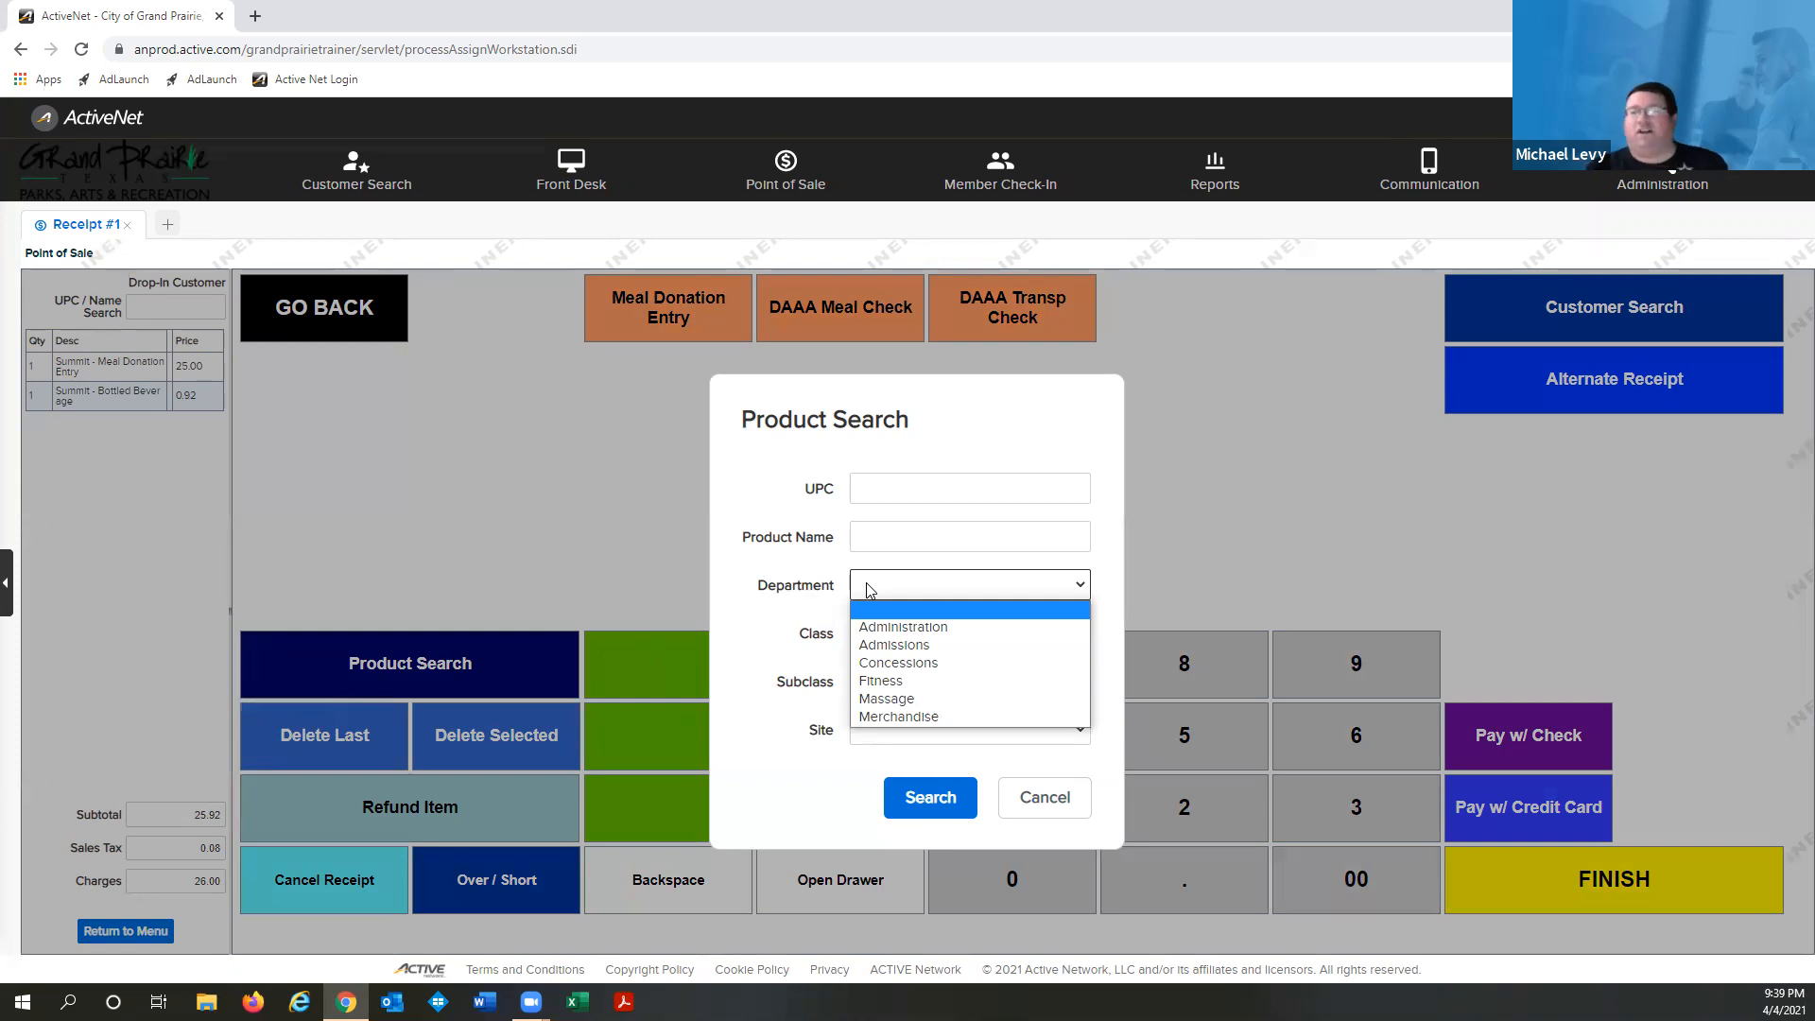
pyautogui.click(926, 650)
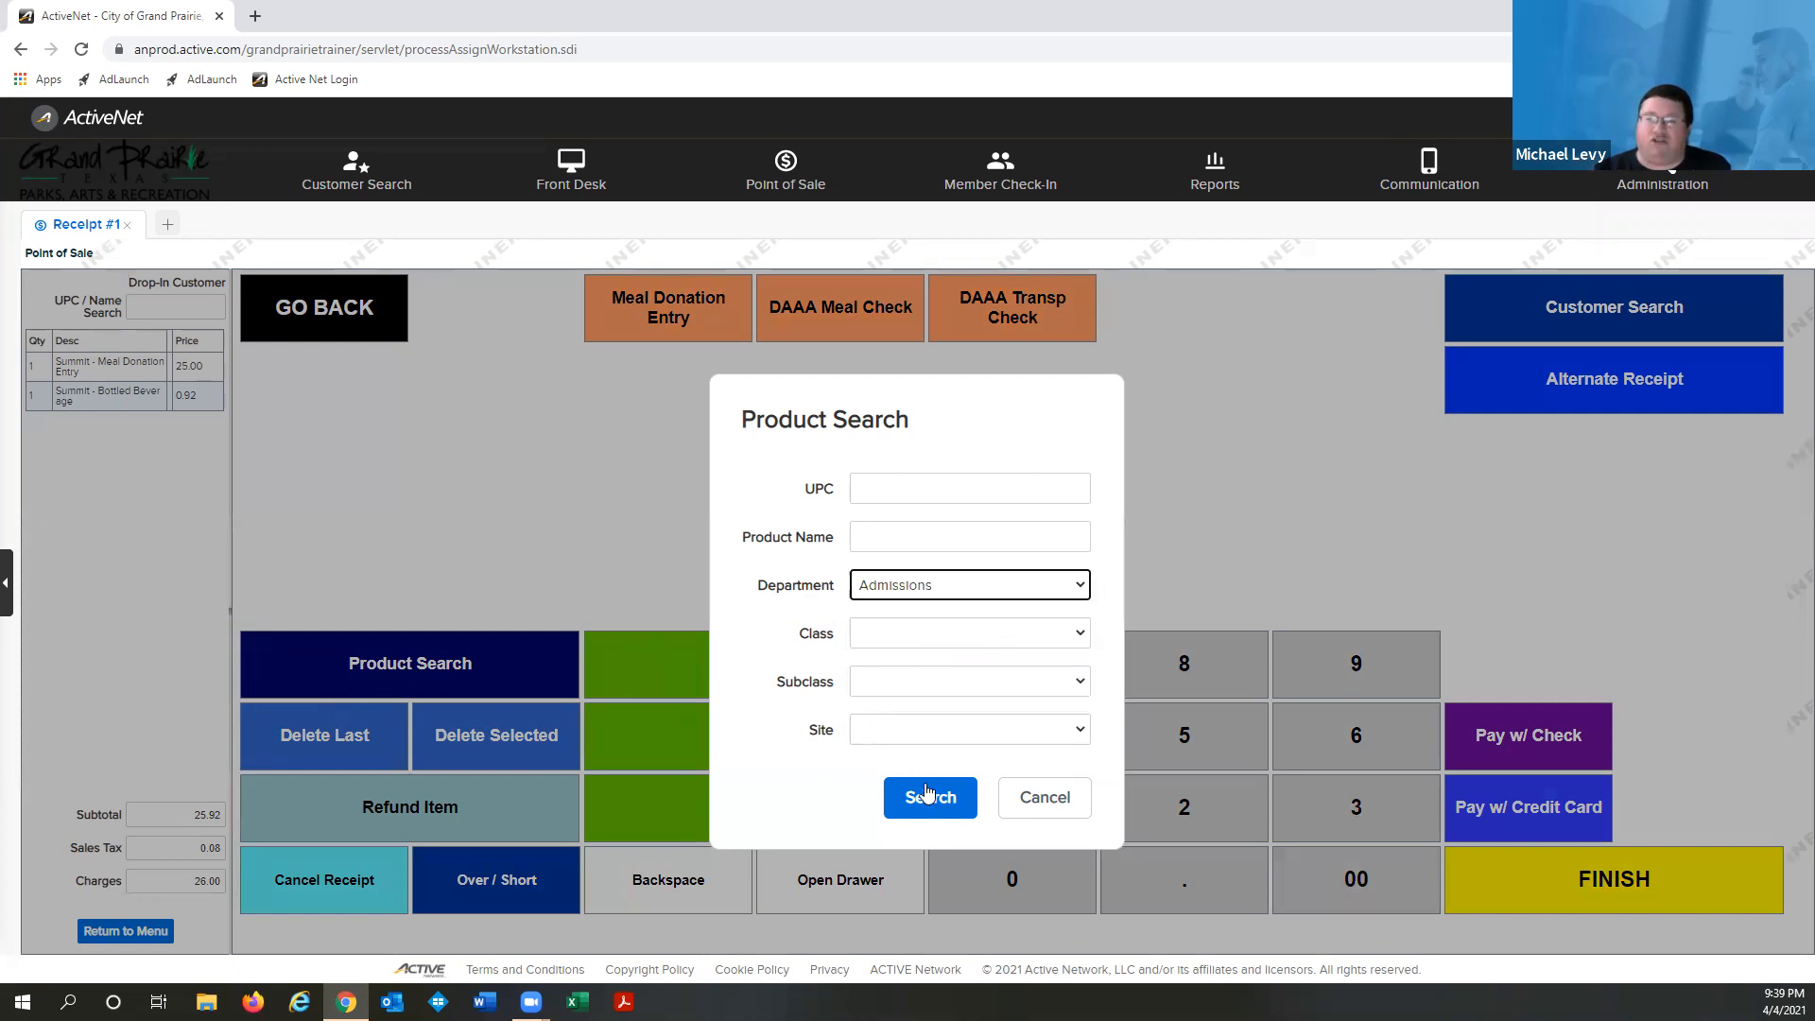
pyautogui.click(958, 799)
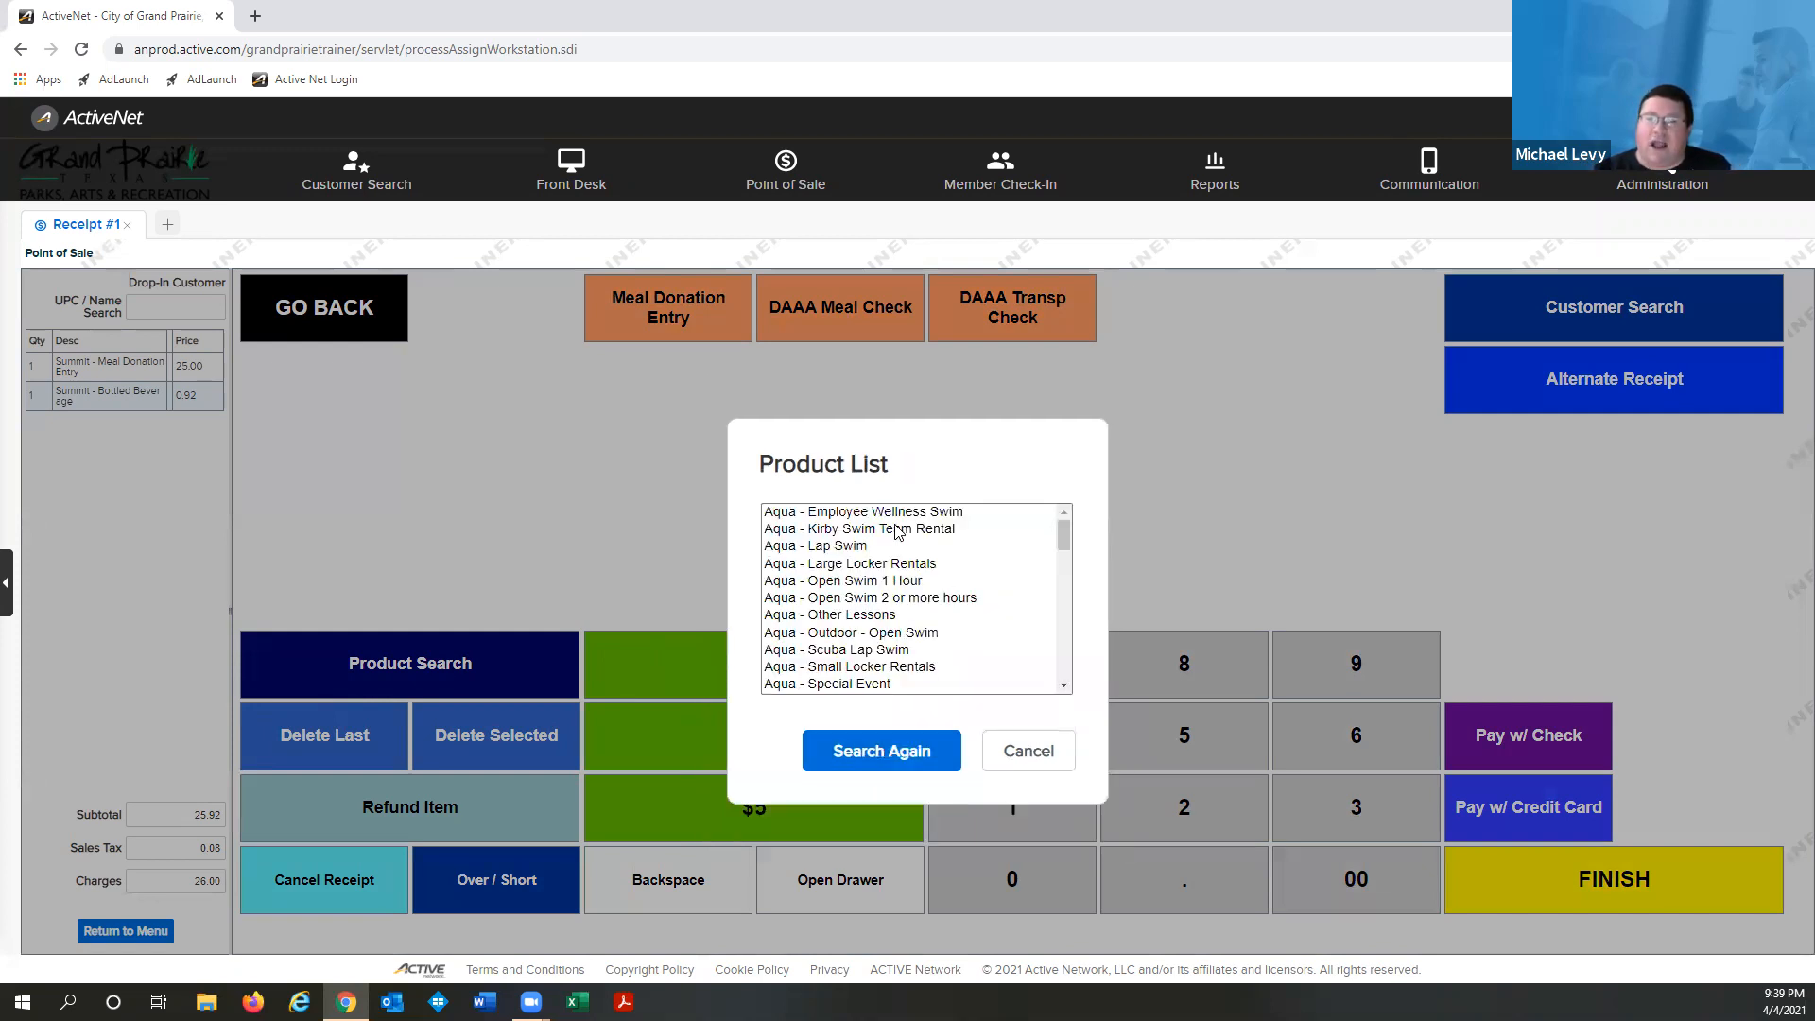
pyautogui.scroll(-5, 893, 534)
pyautogui.scroll(-6, 871, 557)
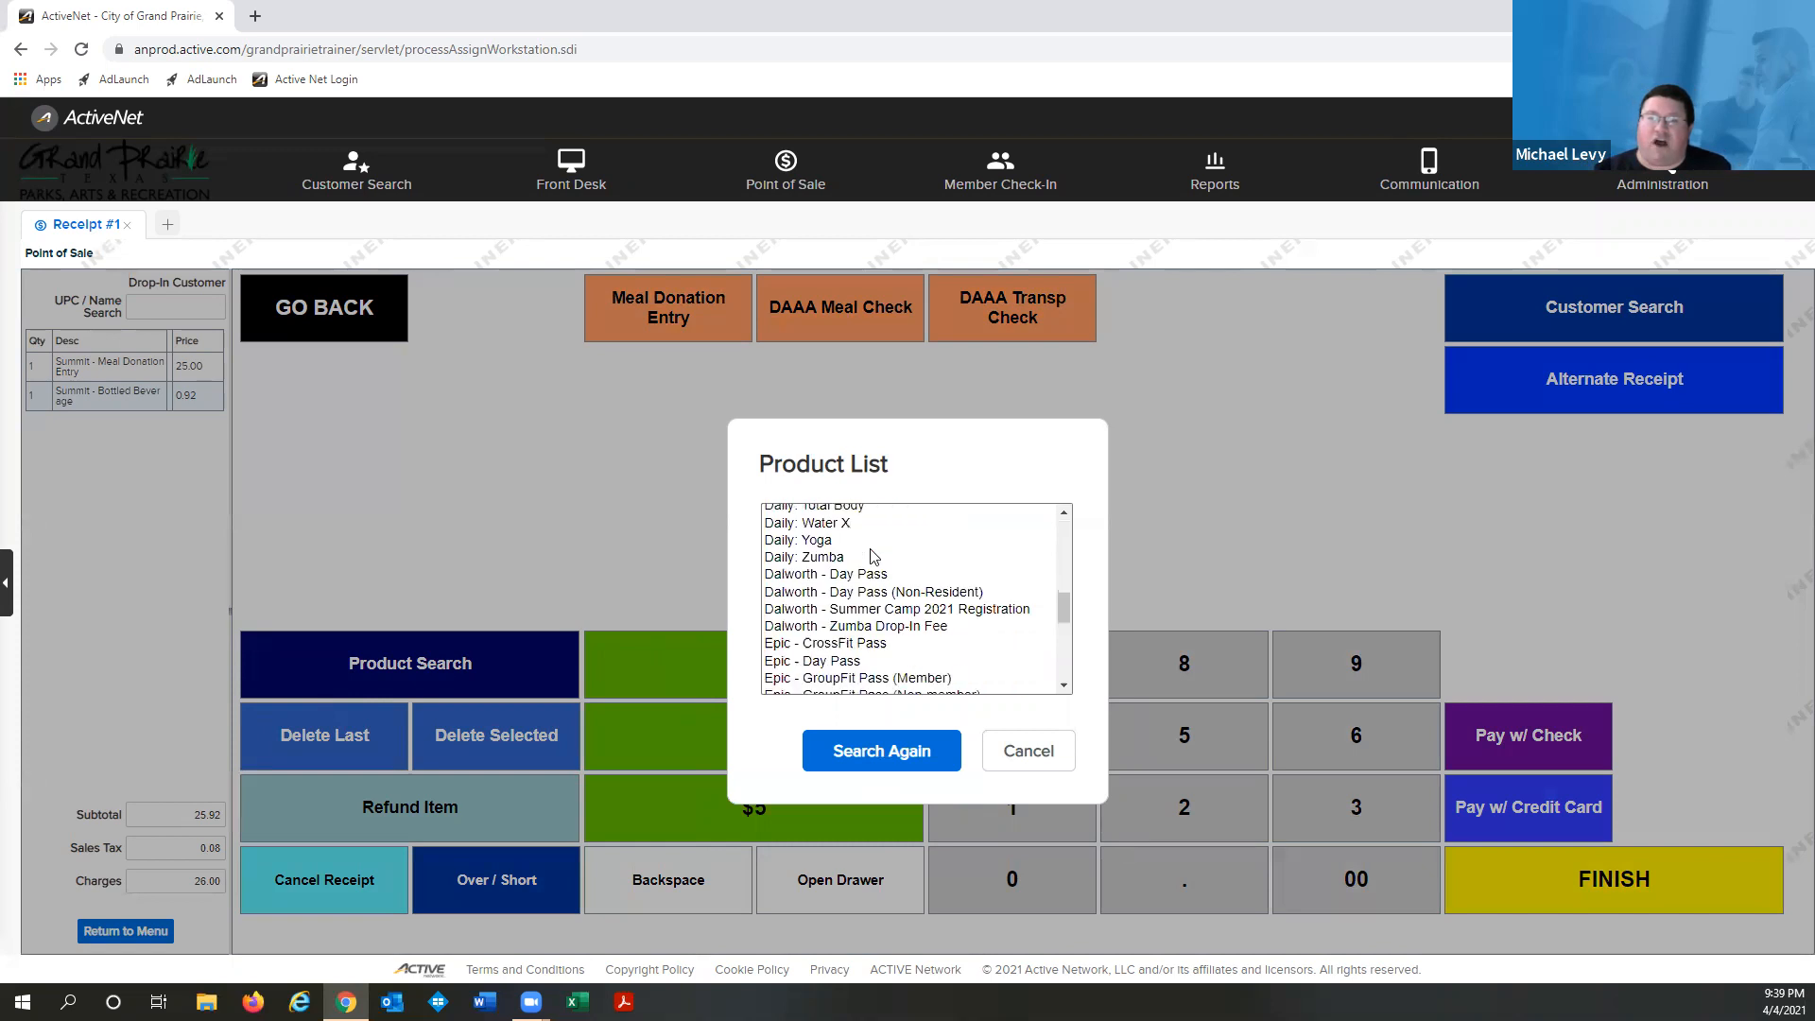
pyautogui.scroll(-1, 862, 568)
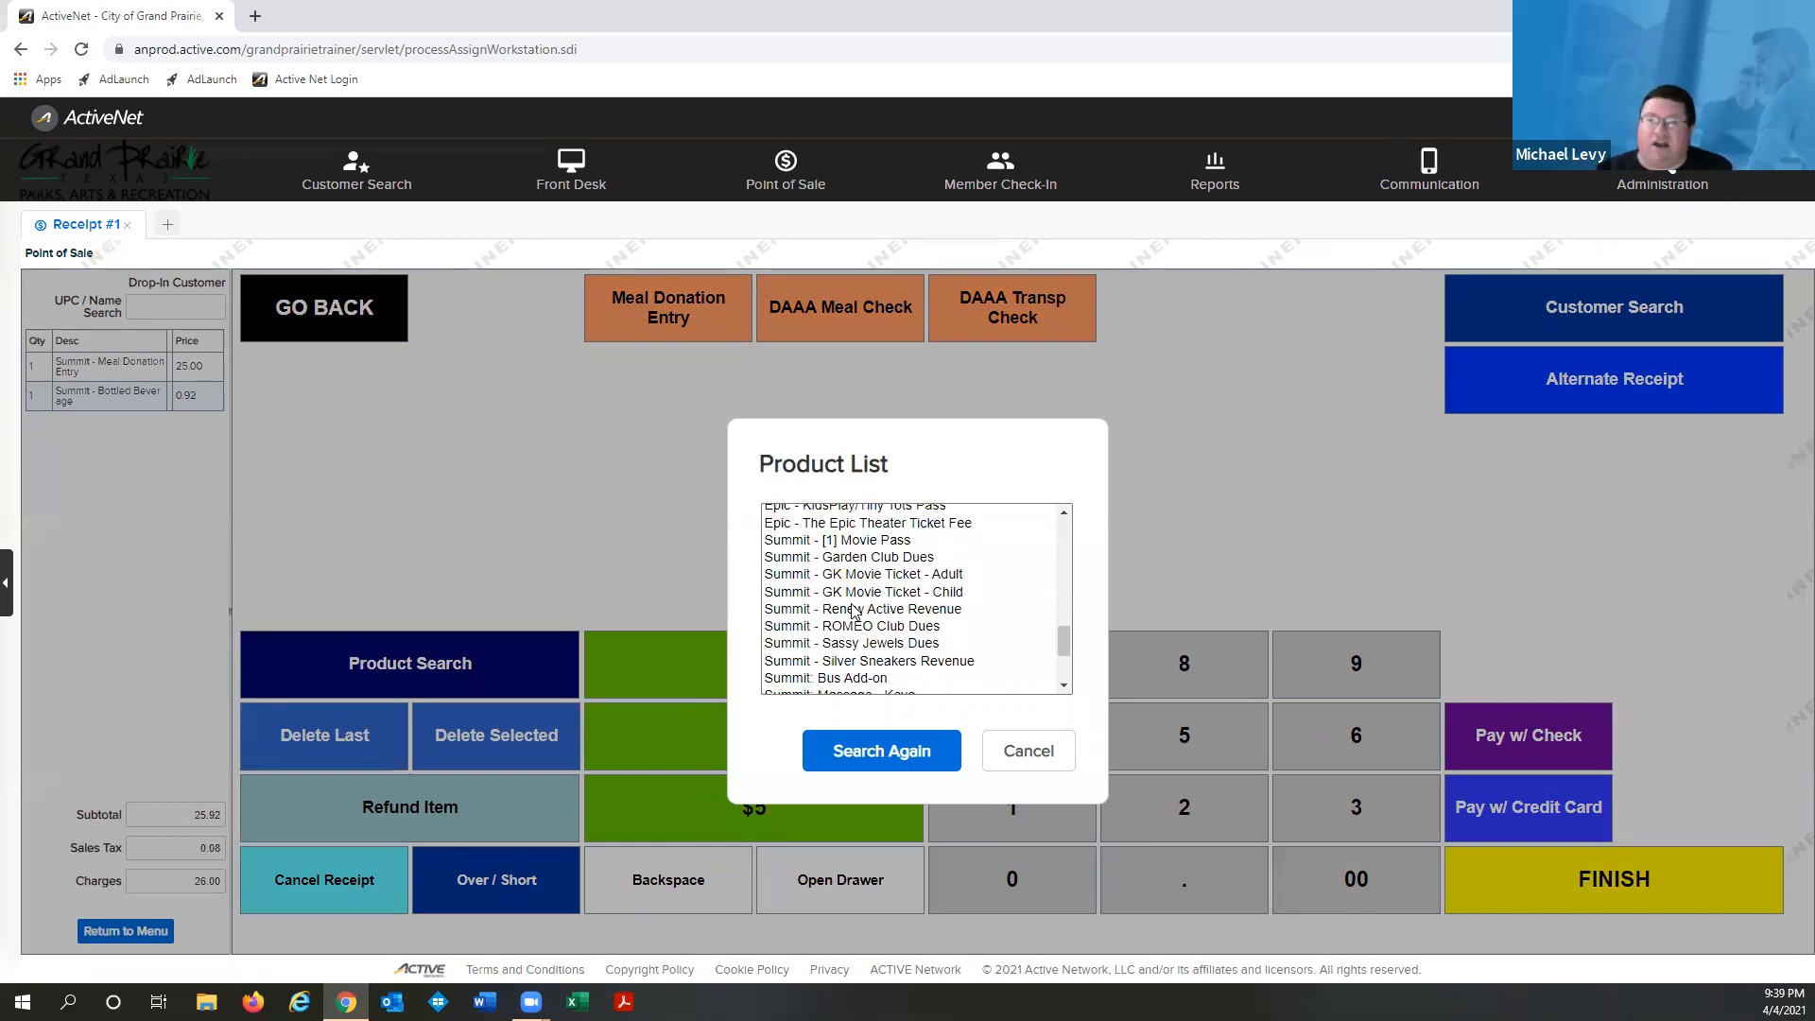
pyautogui.scroll(1, 857, 610)
pyautogui.scroll(-1, 856, 609)
pyautogui.scroll(2, 843, 610)
pyautogui.scroll(1, 827, 610)
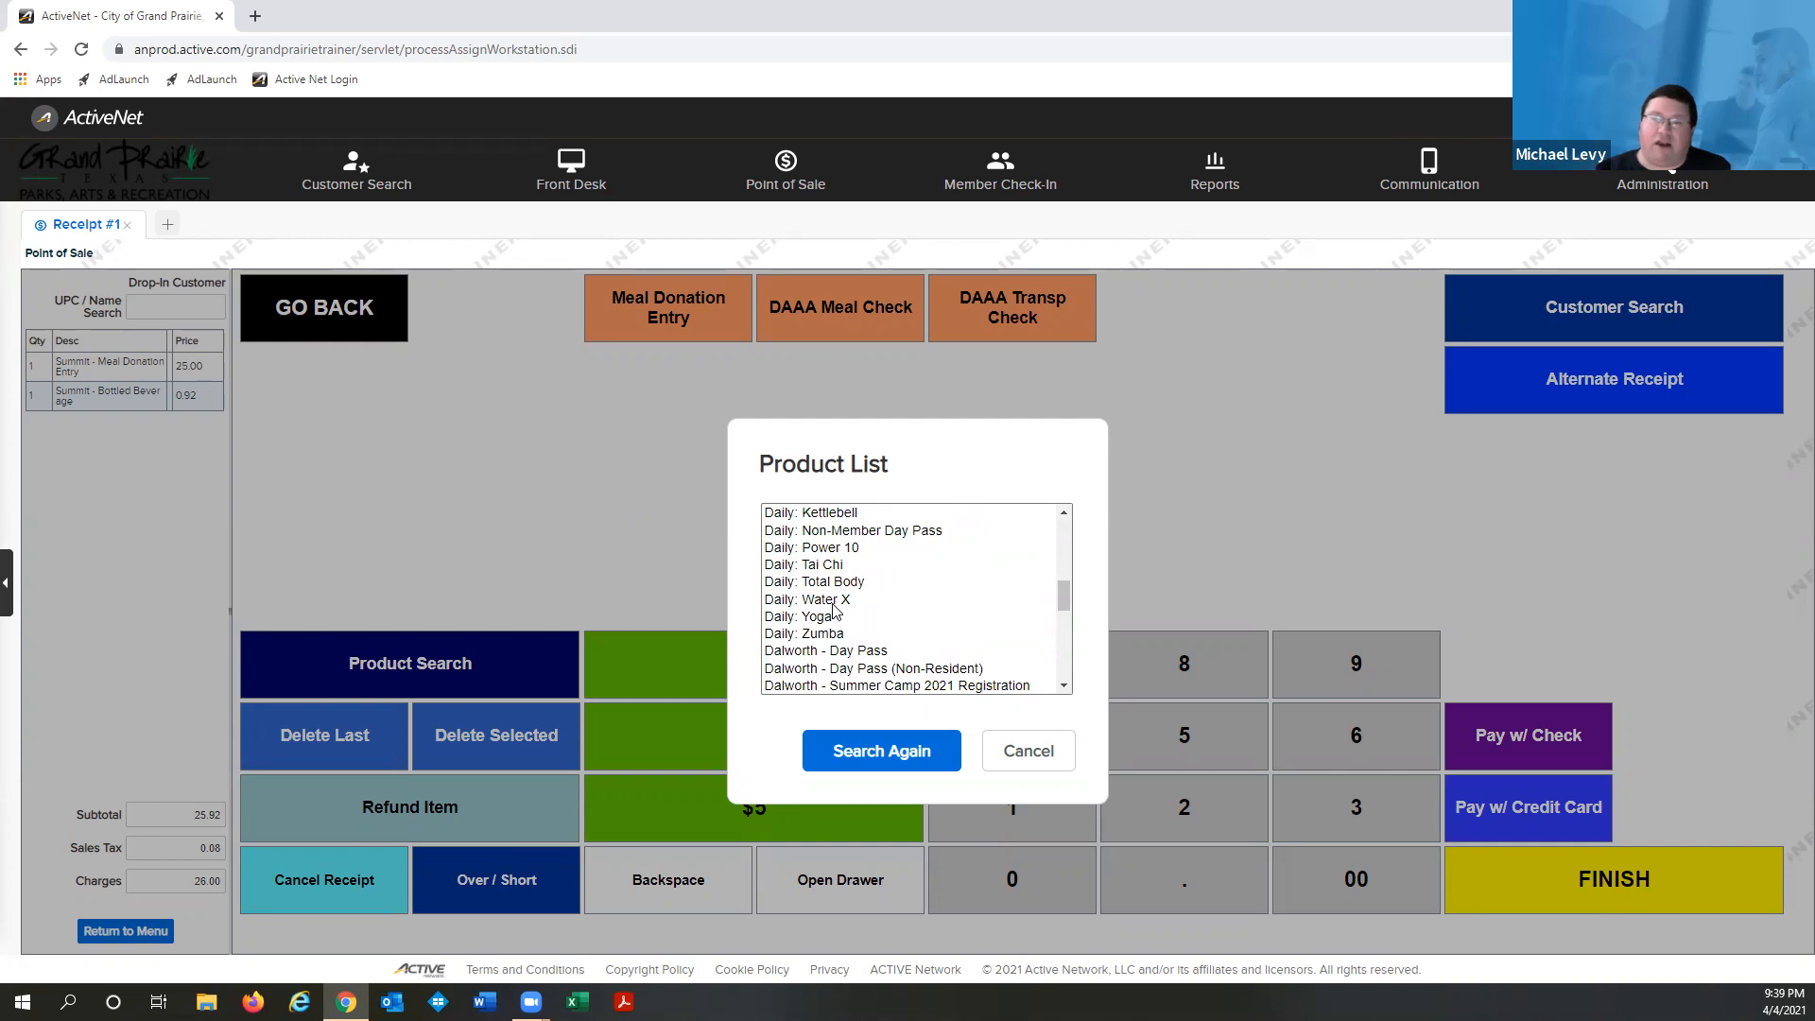
pyautogui.doubleClick(821, 566)
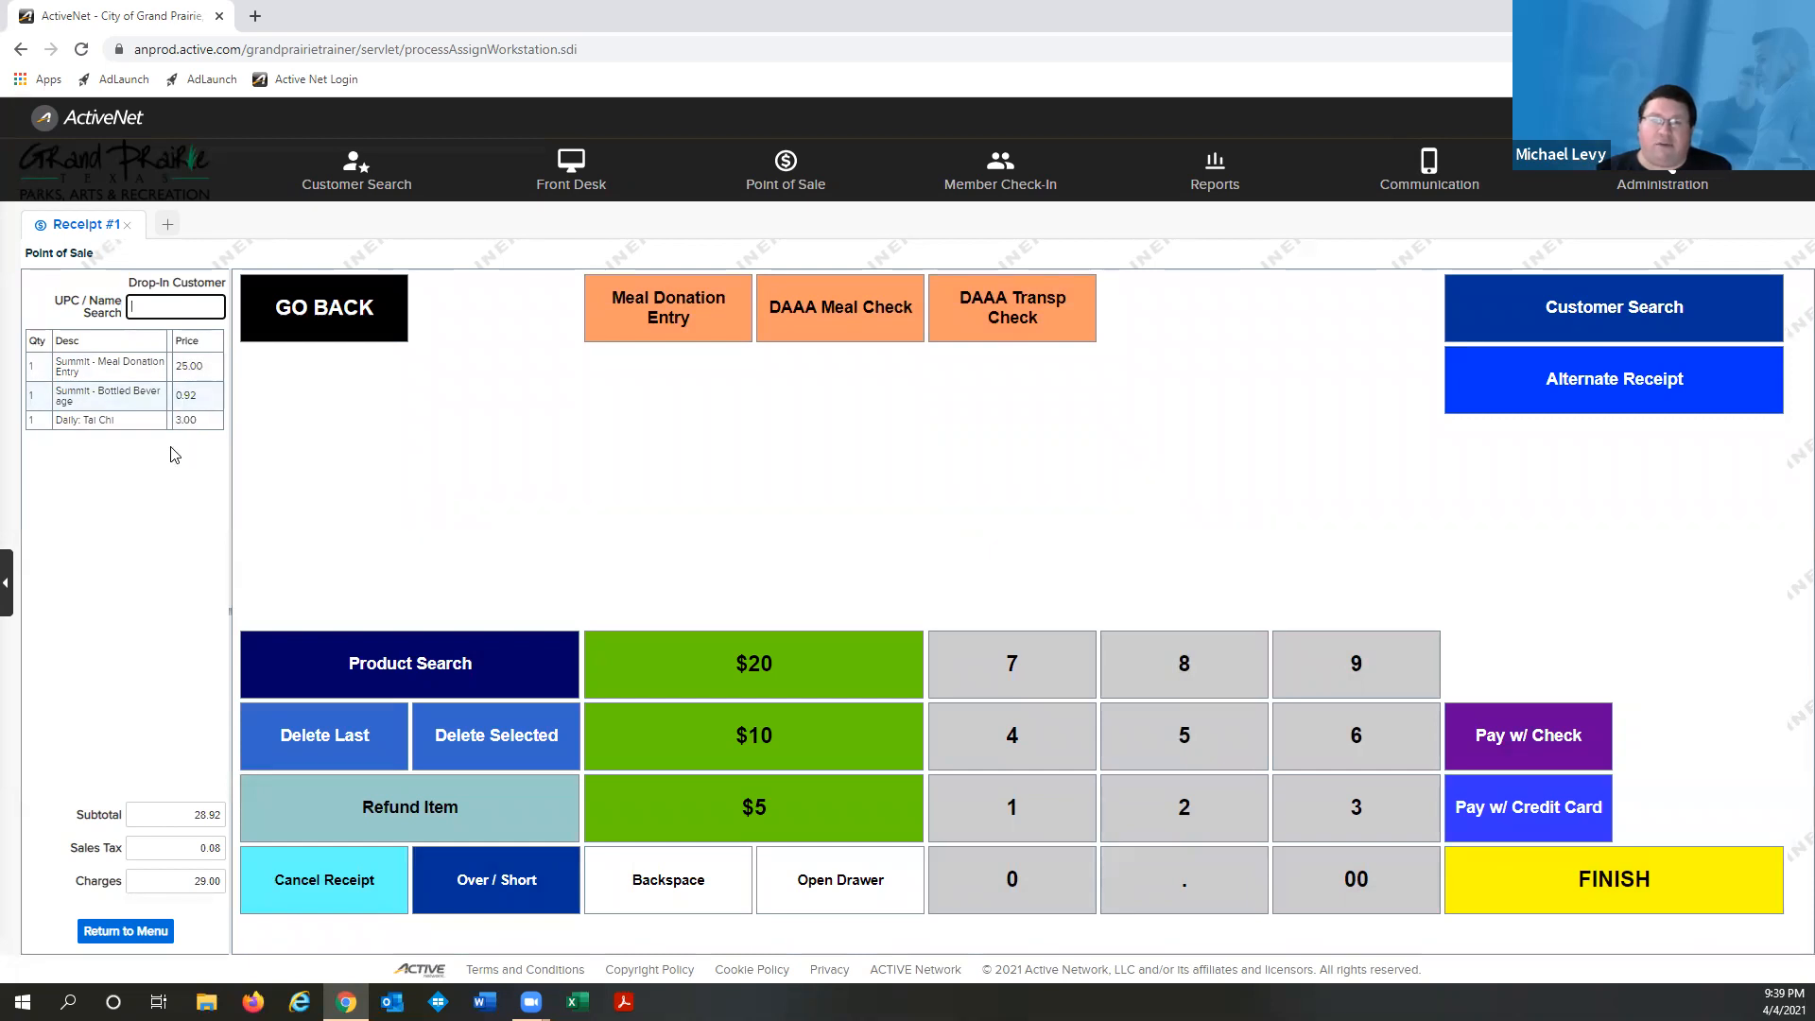
# Find Daily: Yoga among the Admissions department products and add it to the receipt
pyautogui.click(447, 664)
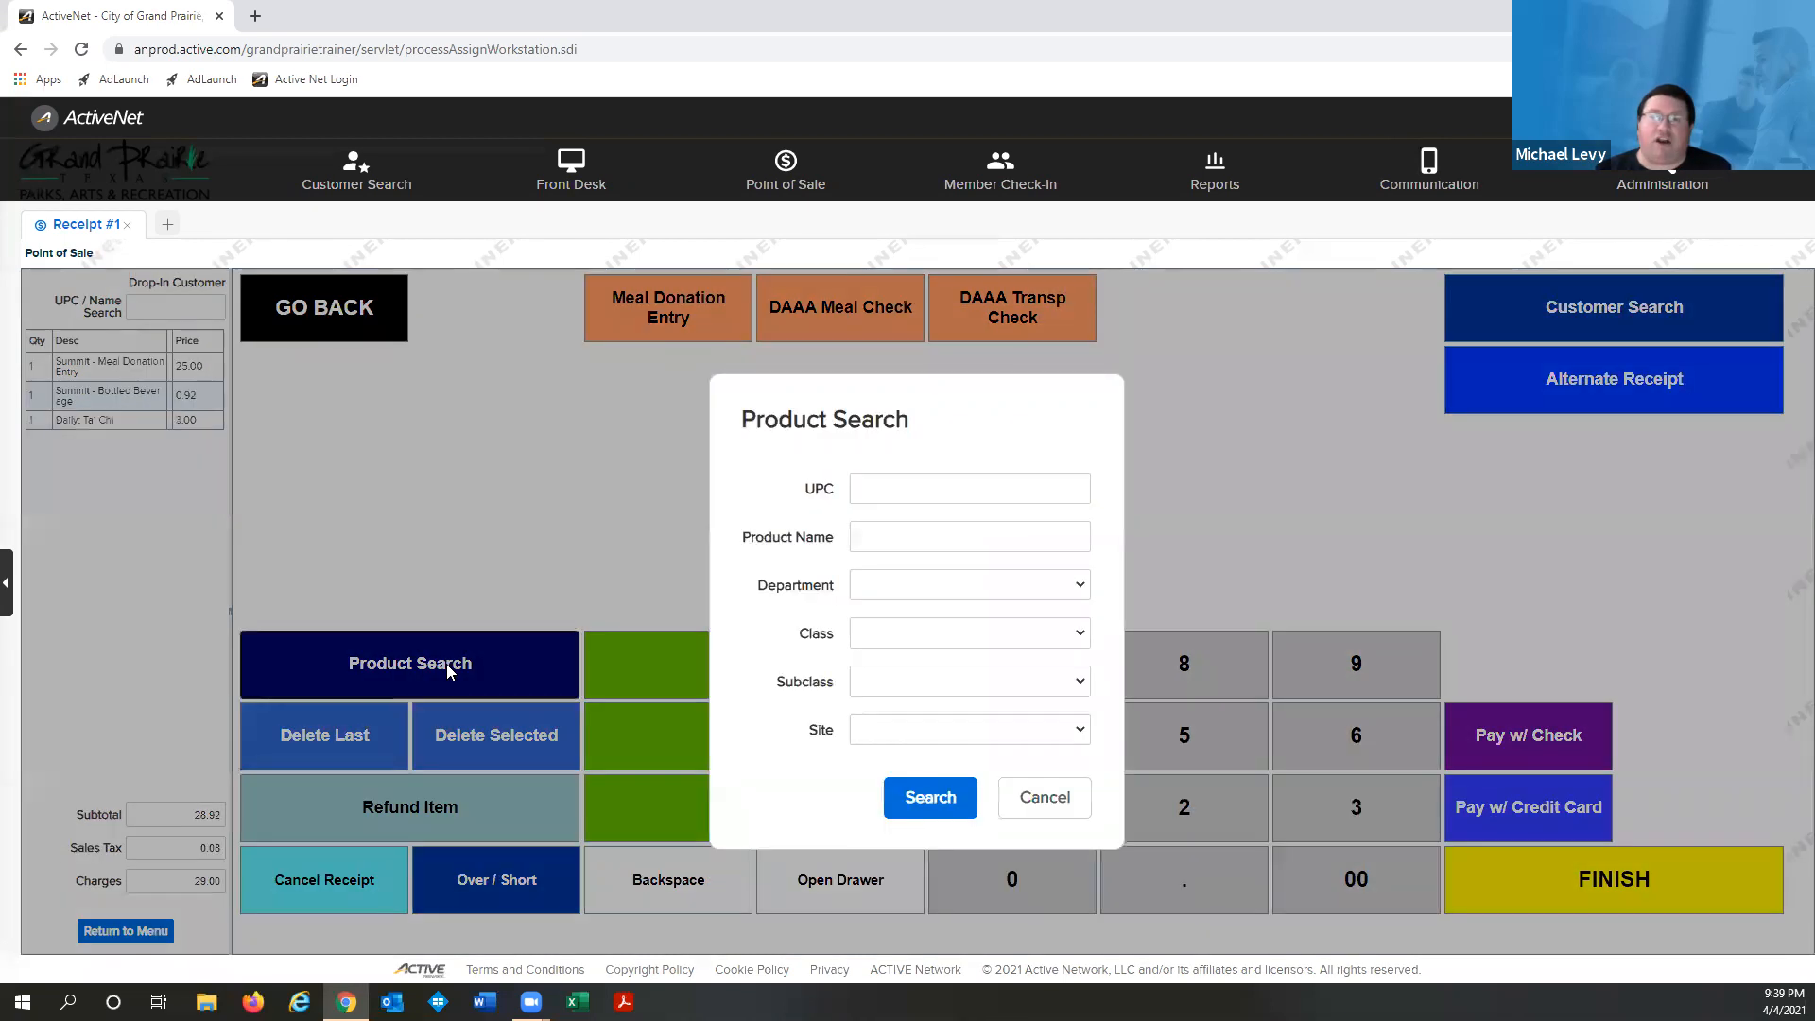
pyautogui.click(945, 584)
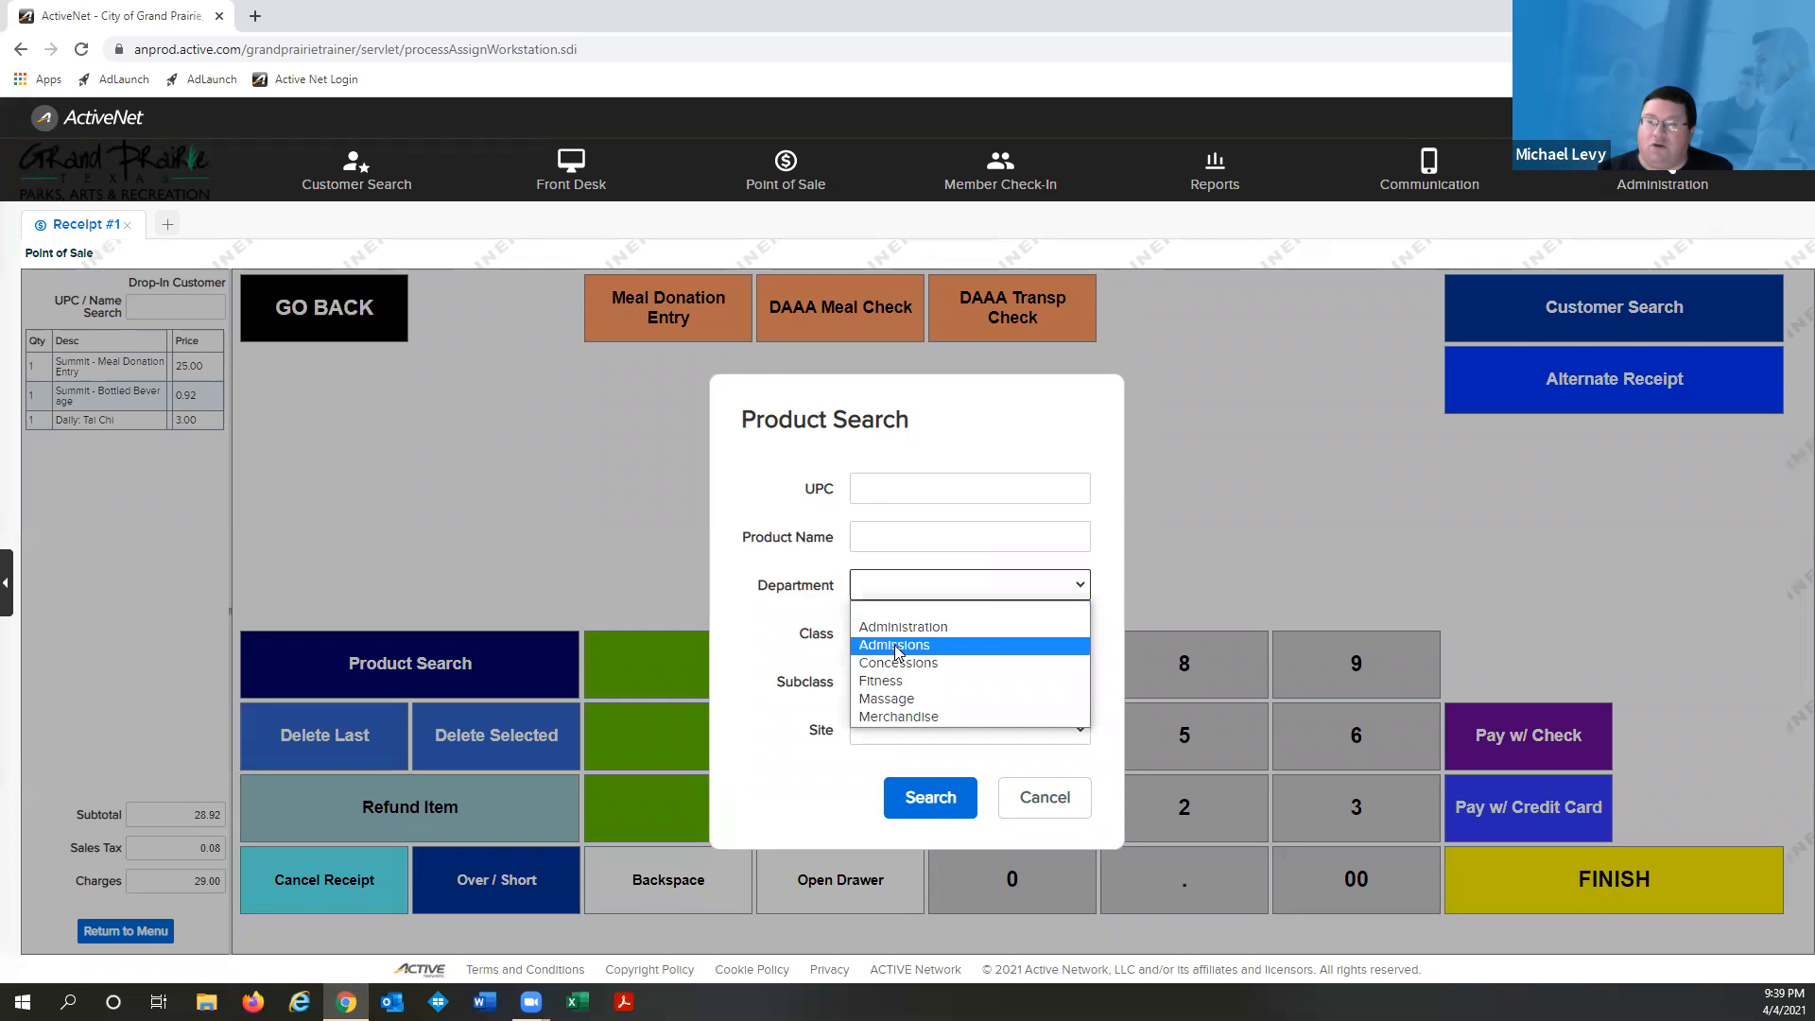
pyautogui.click(926, 646)
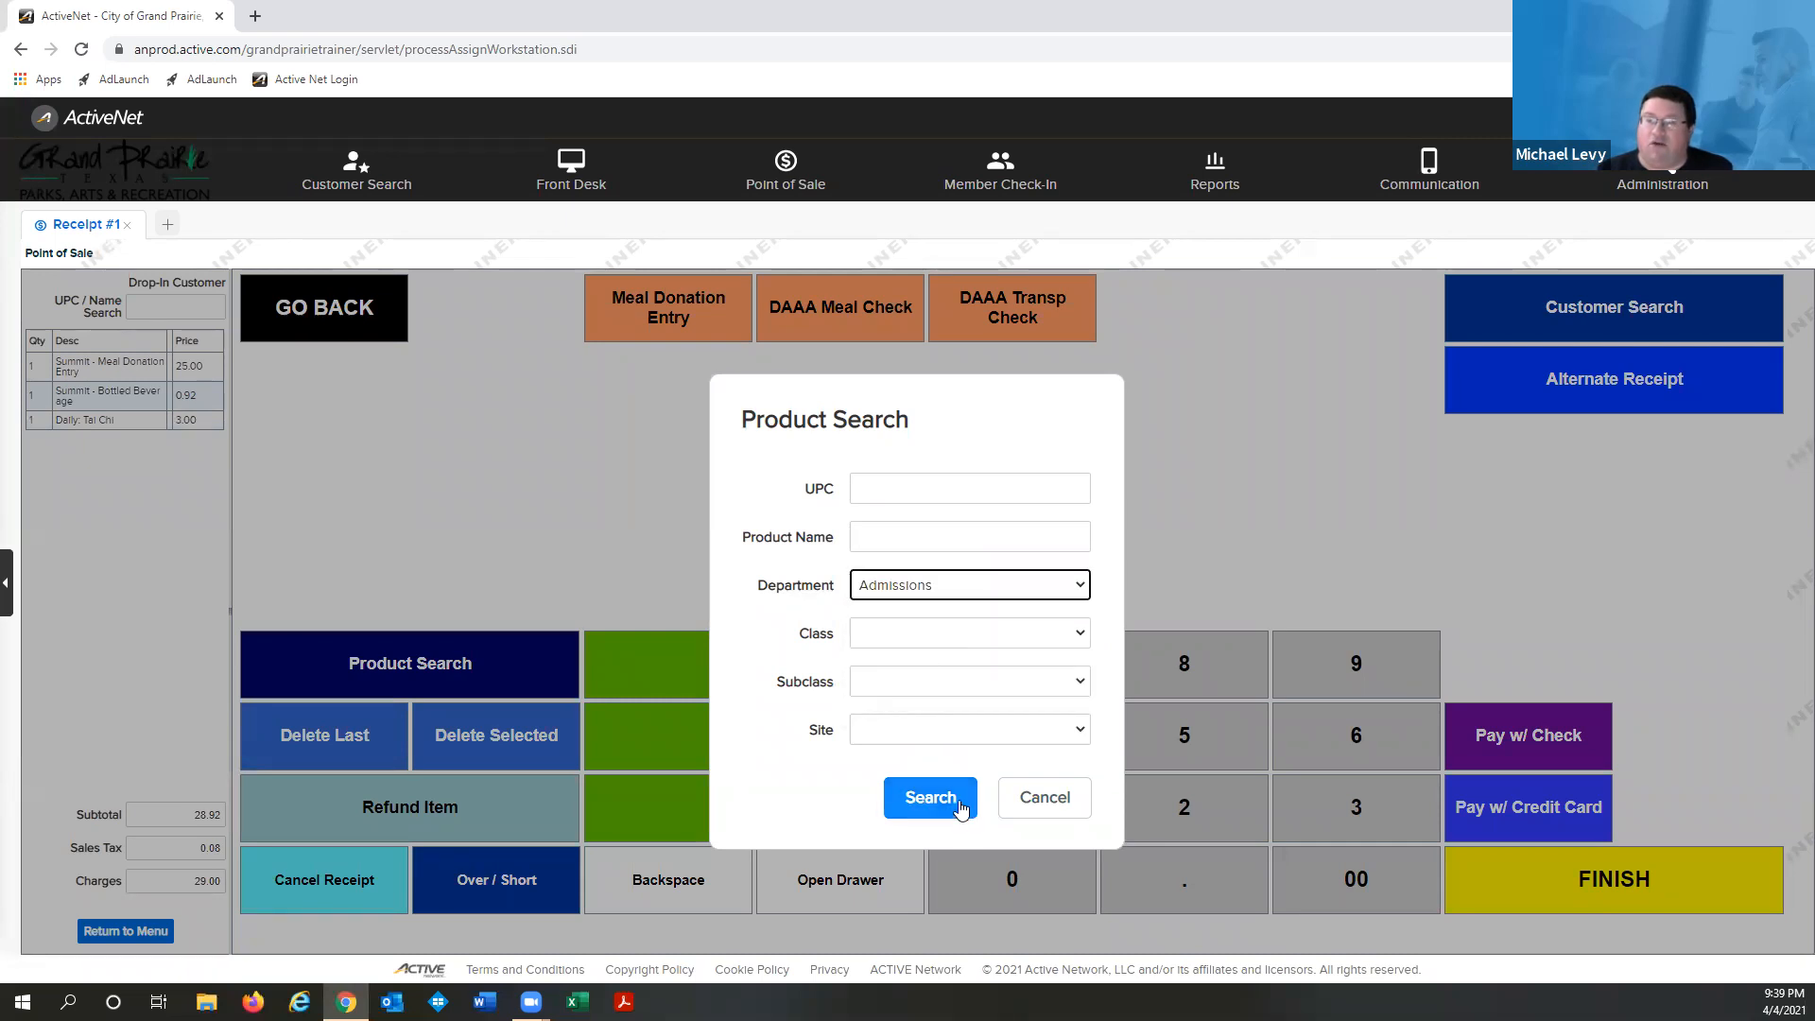
pyautogui.click(930, 797)
pyautogui.scroll(-6, 978, 595)
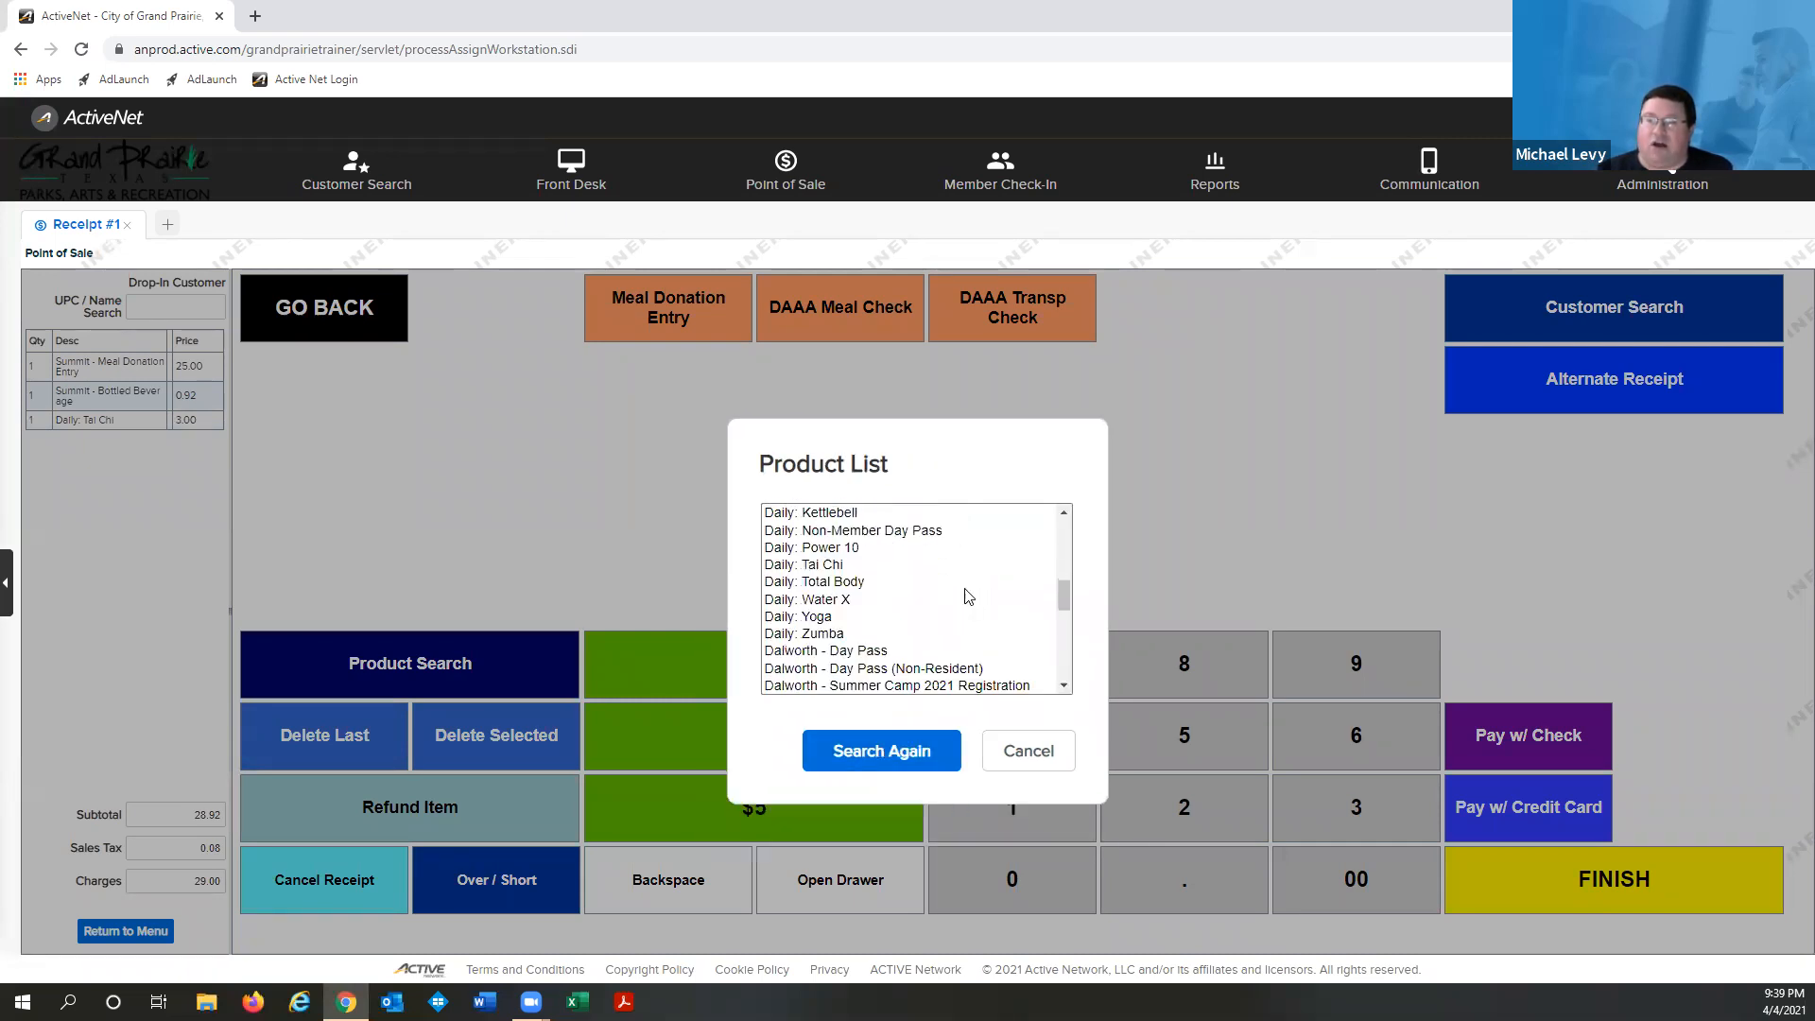
pyautogui.scroll(3, 908, 614)
pyautogui.click(815, 617)
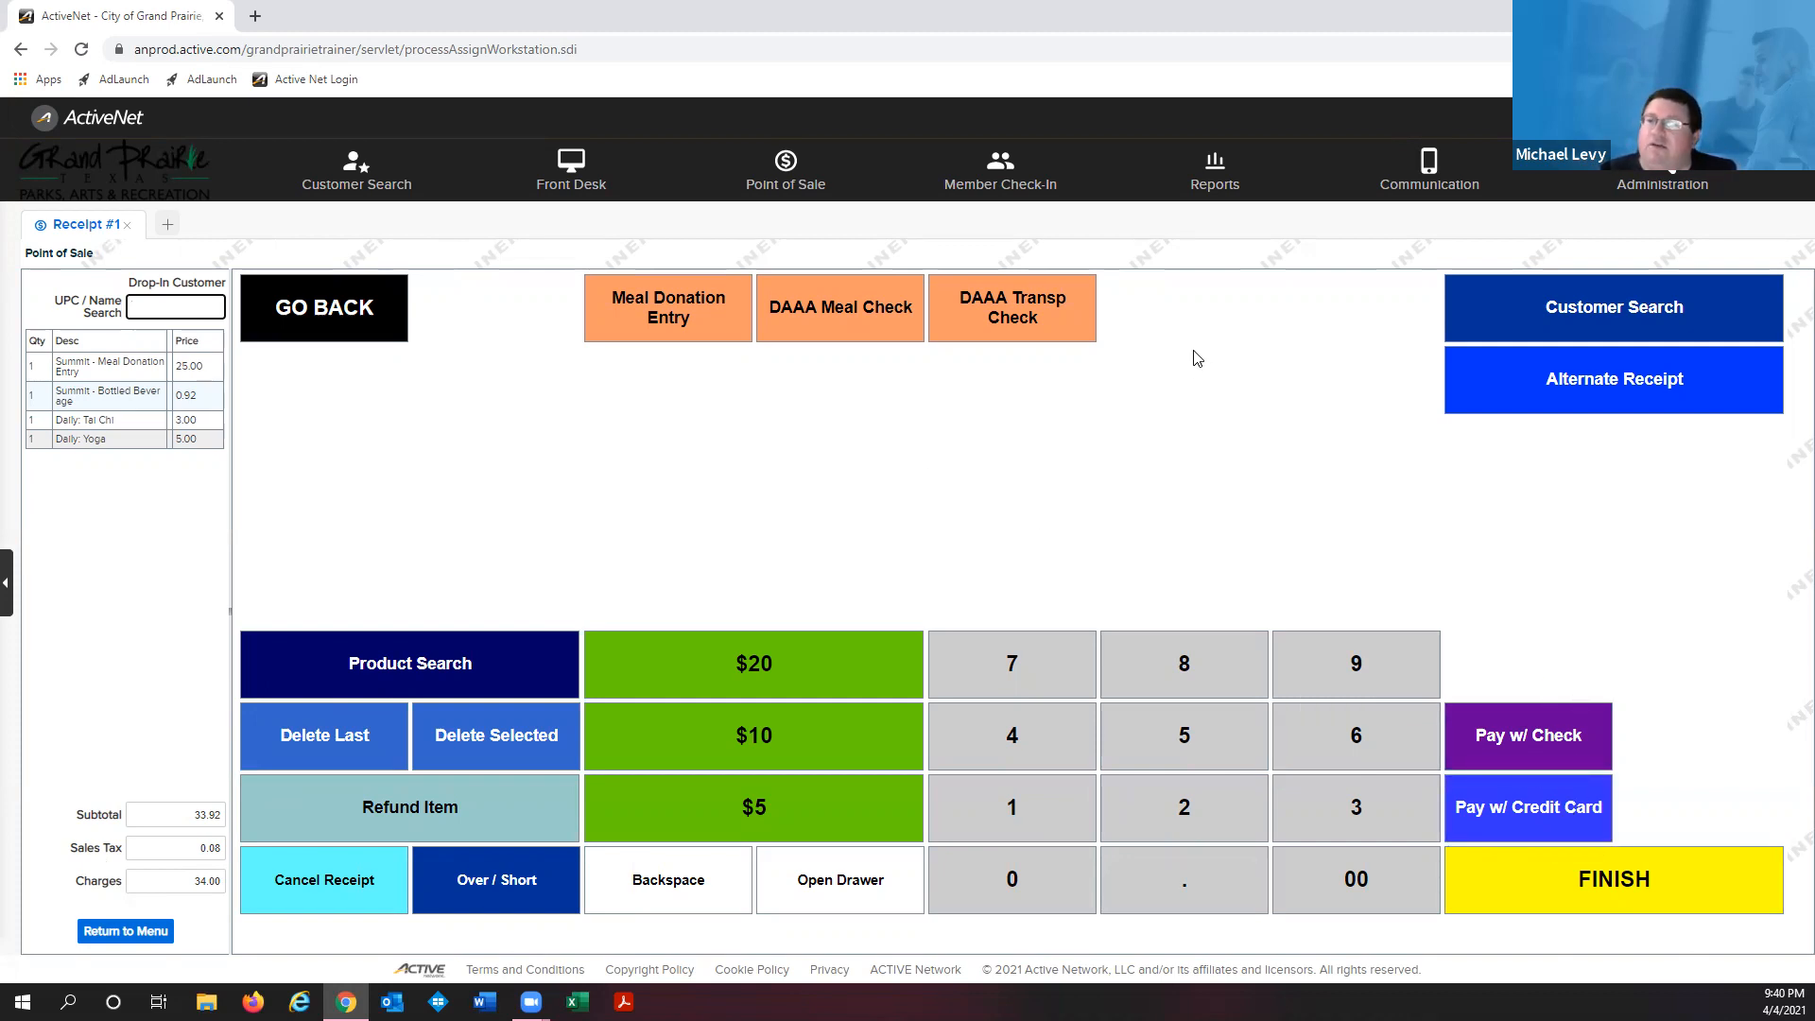
# Leave the Nutrition layout, view the Terrace Cafe categories and return to the main point of sale layout
pyautogui.click(354, 313)
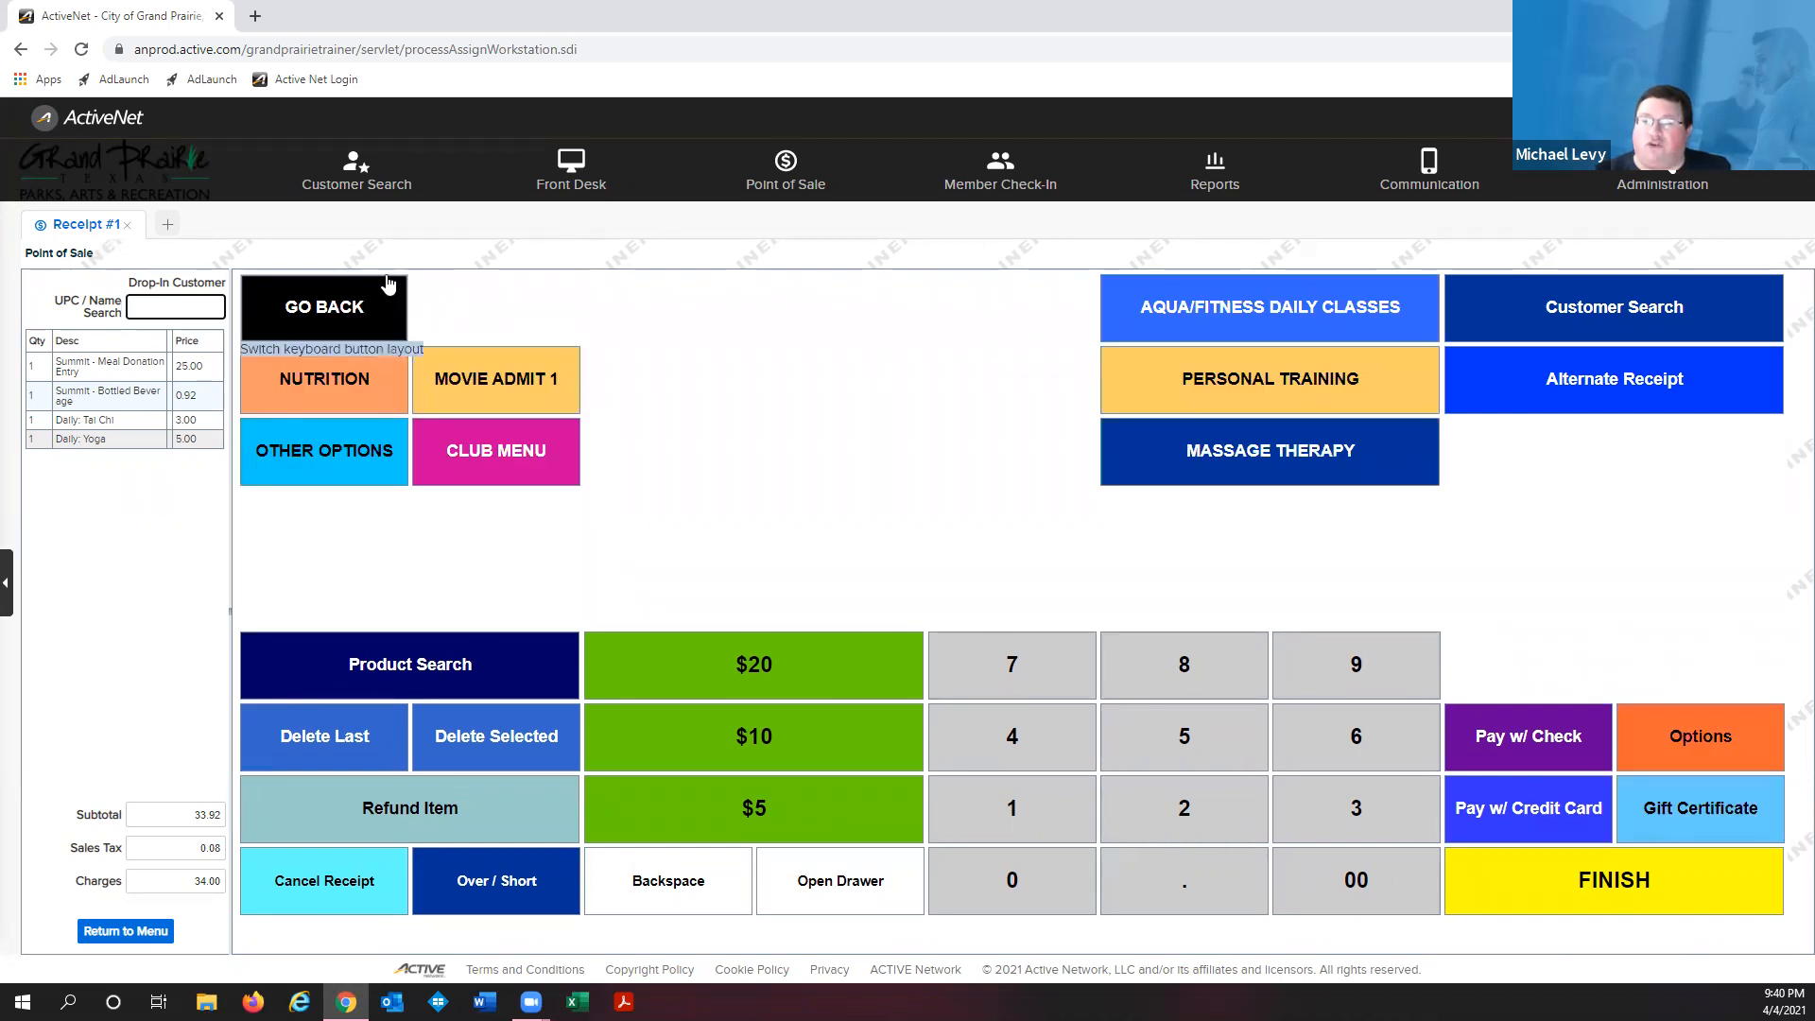
pyautogui.click(330, 309)
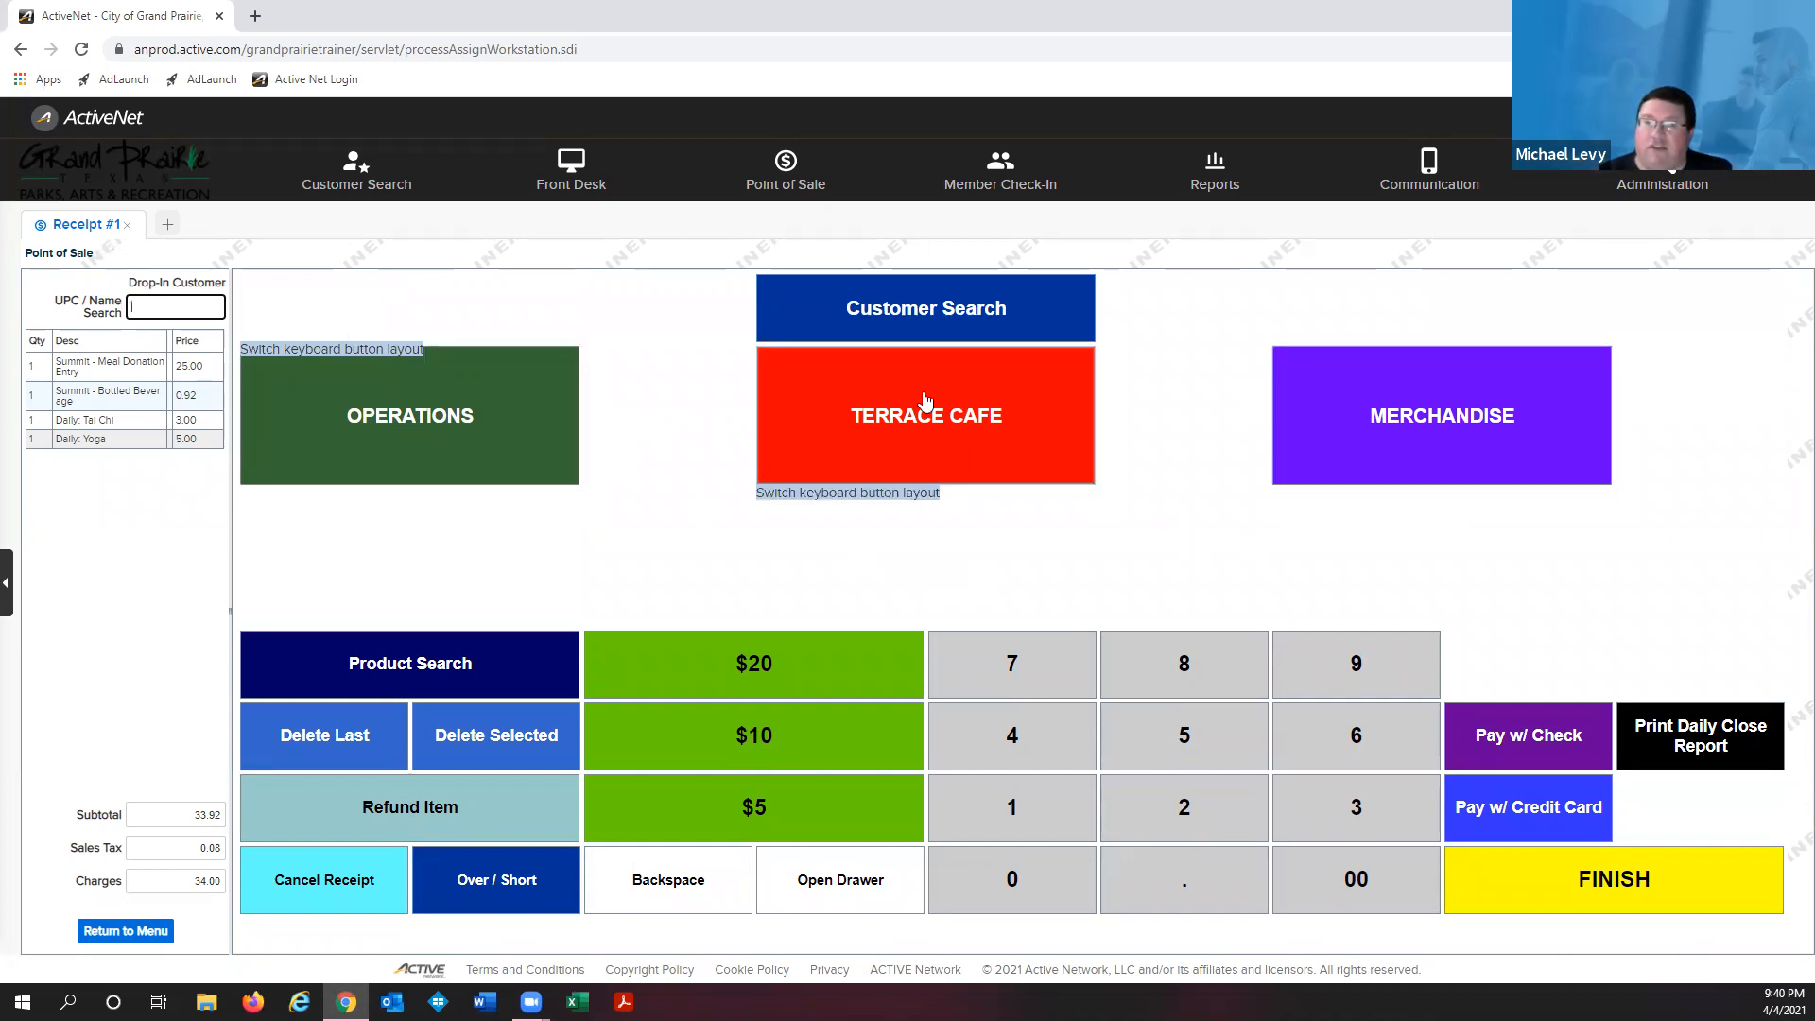
pyautogui.click(972, 418)
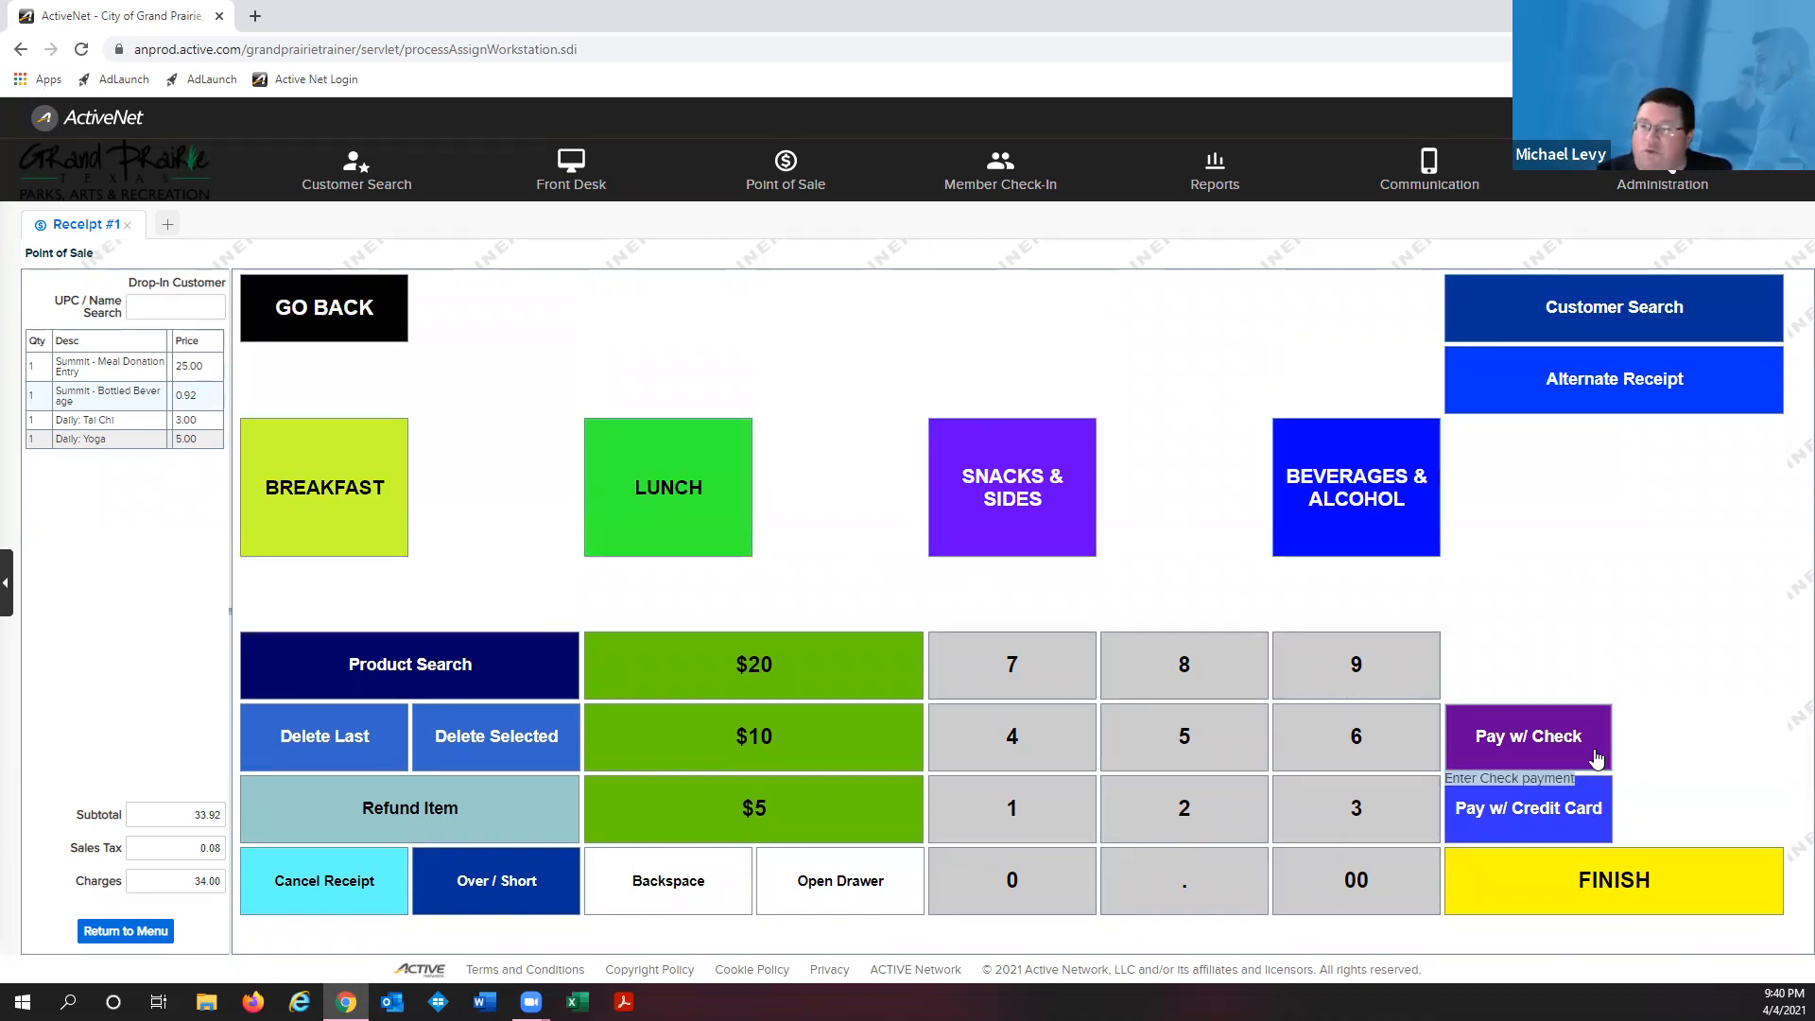
pyautogui.click(265, 326)
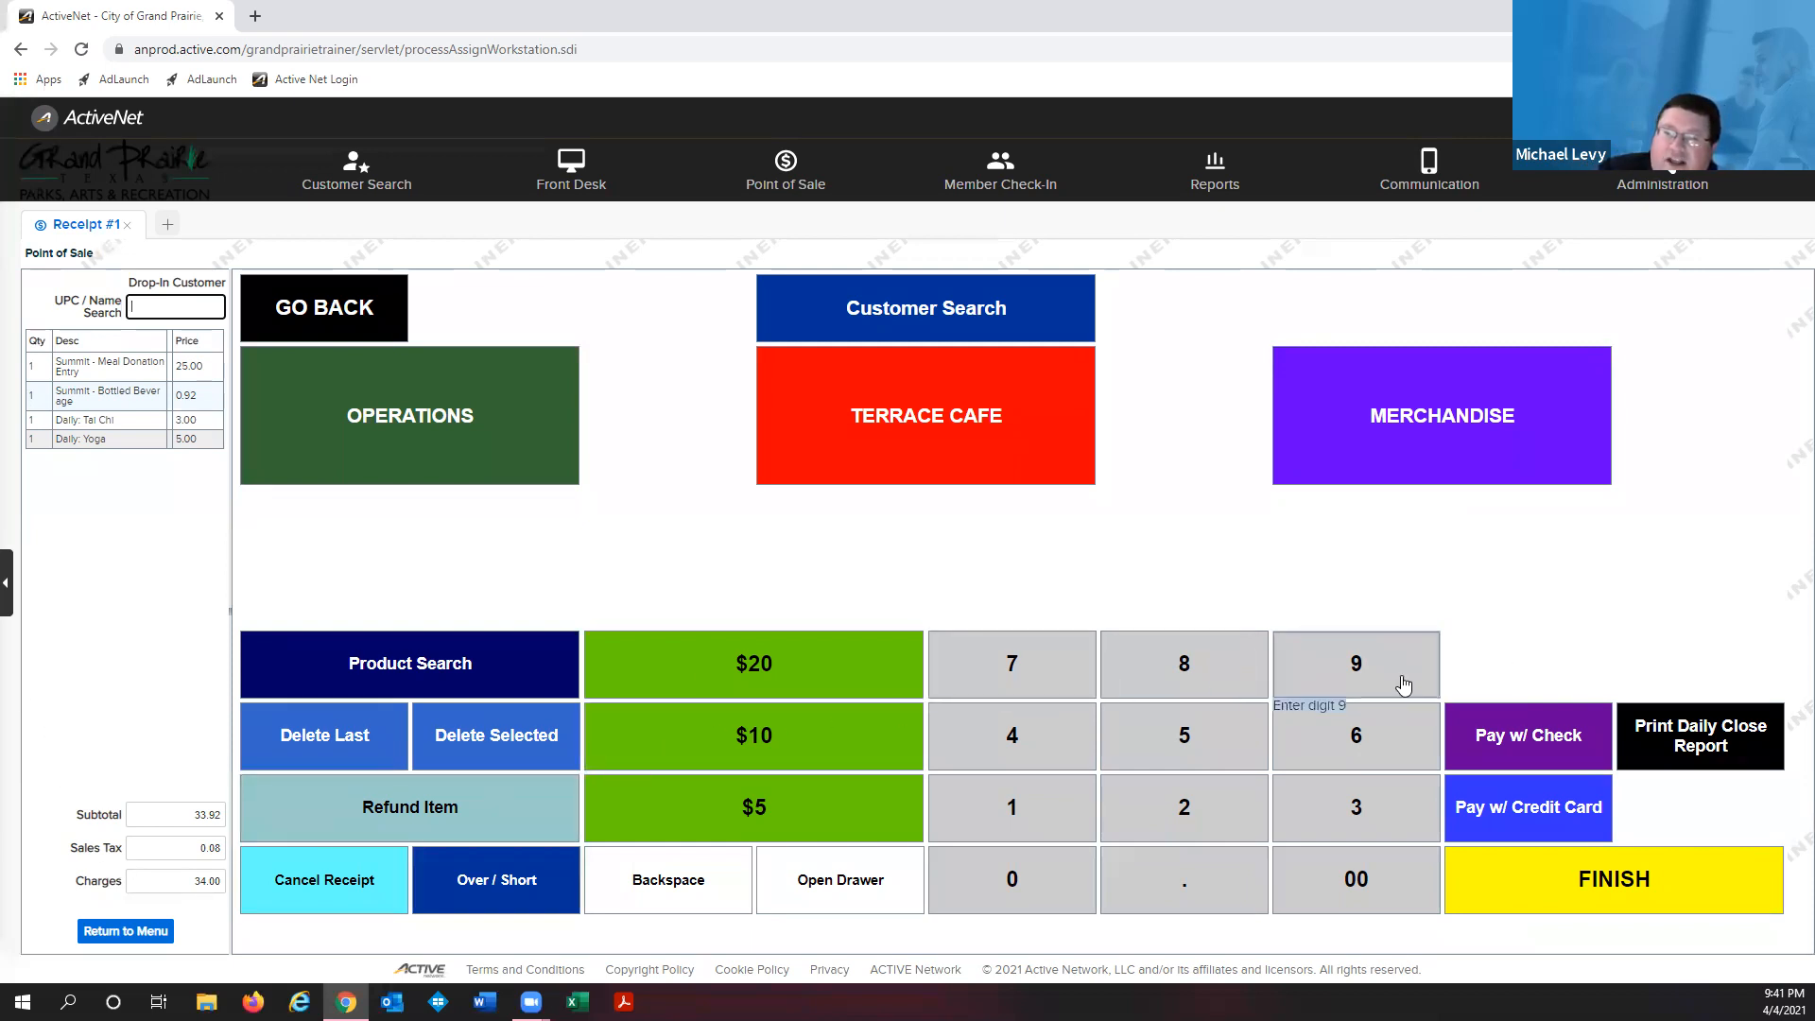
# Pay the receipt's full 34.00 charges by check, entering 1234 as the check number
pyautogui.click(1537, 739)
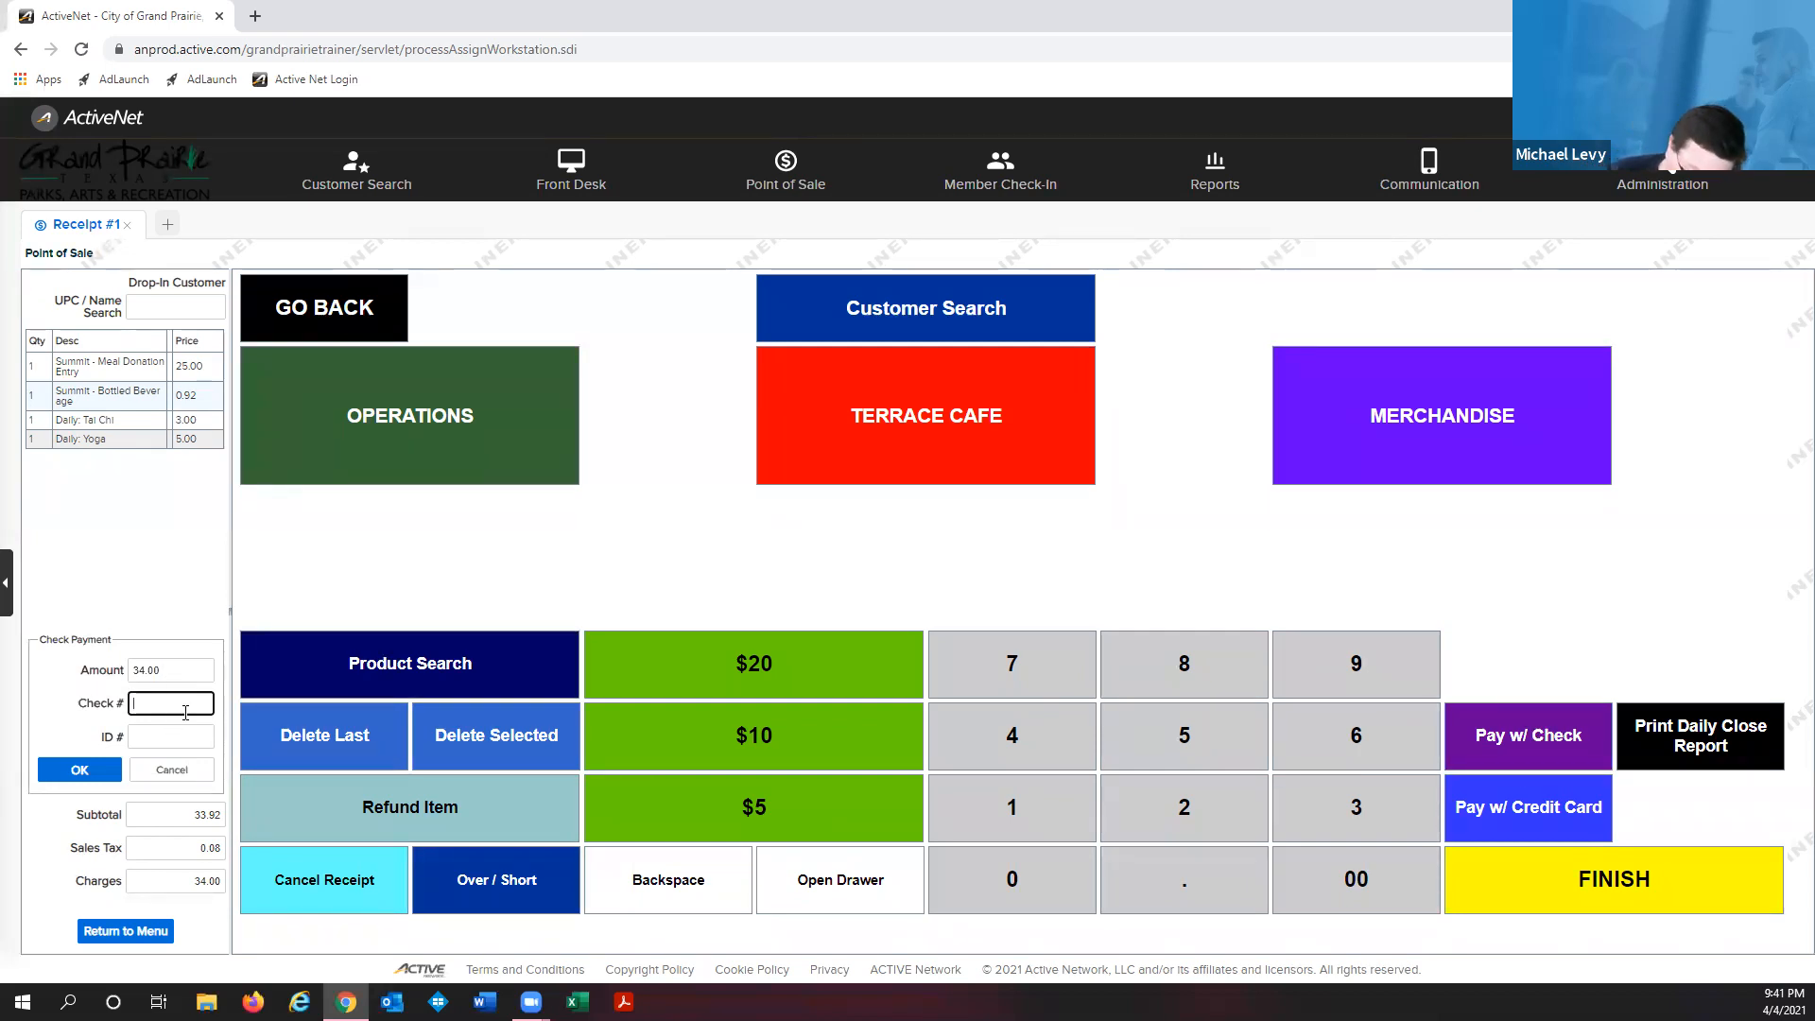
pyautogui.write('1234')
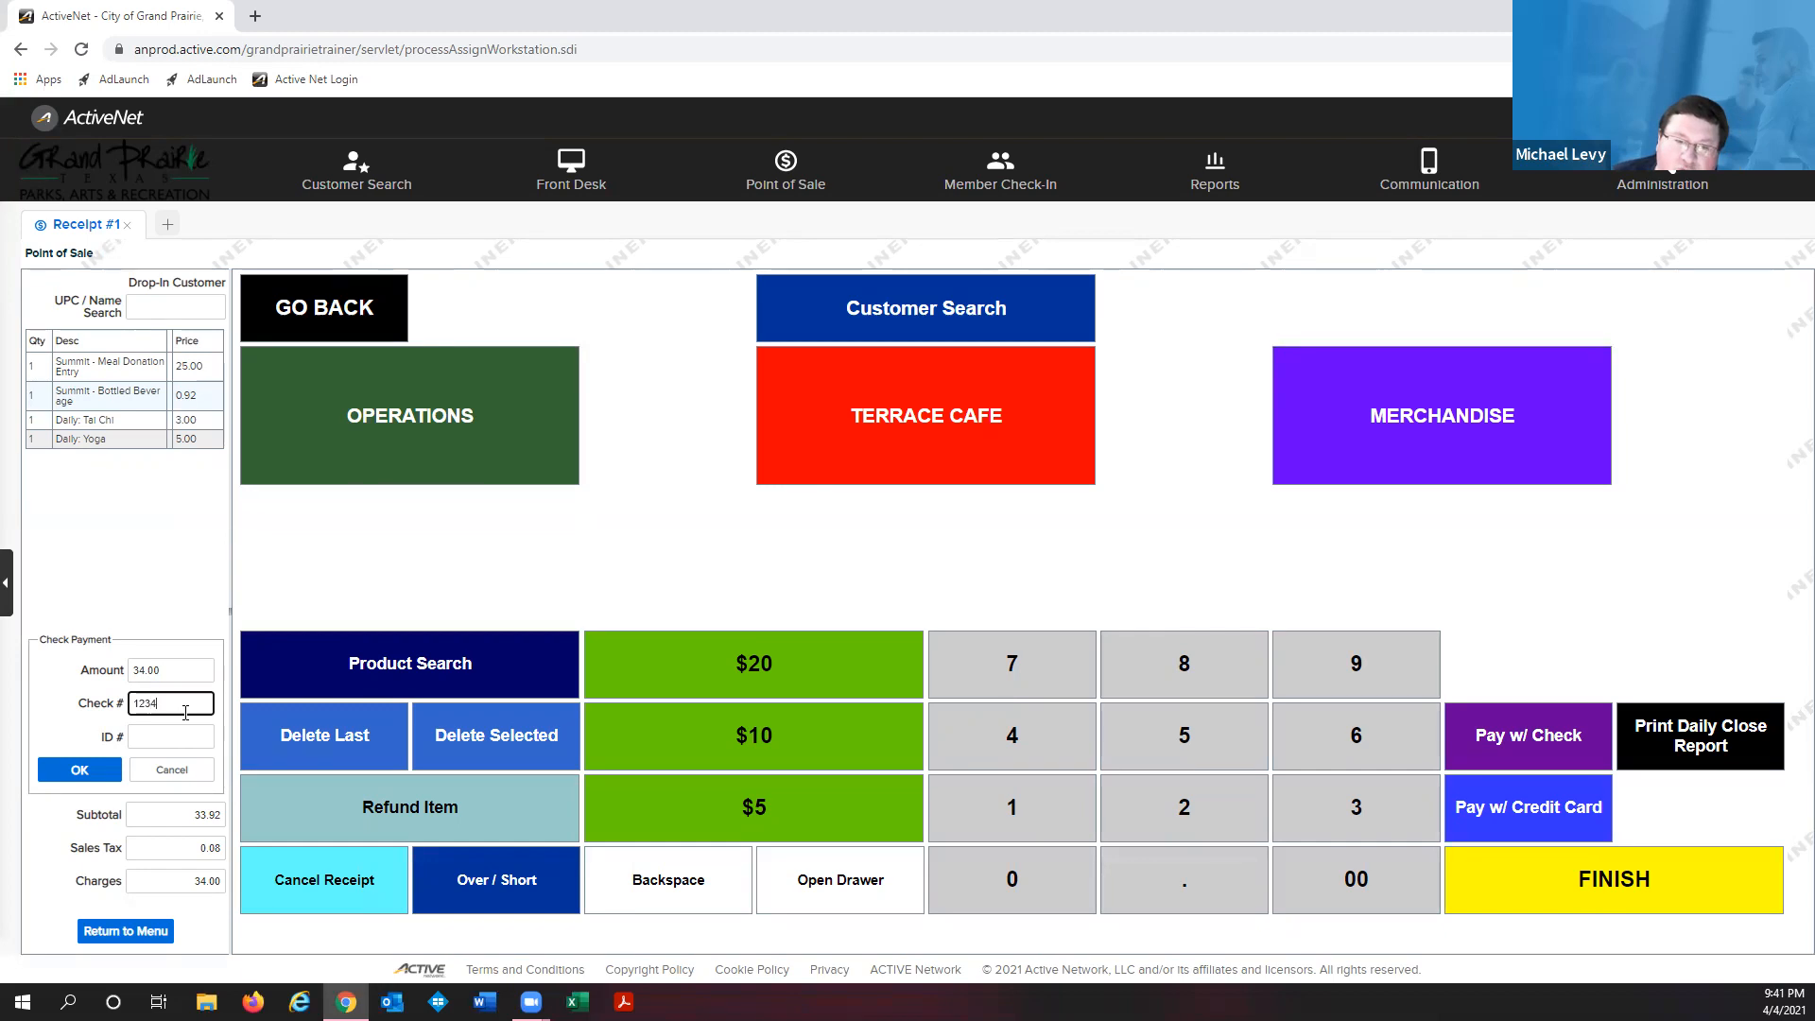
pyautogui.click(83, 770)
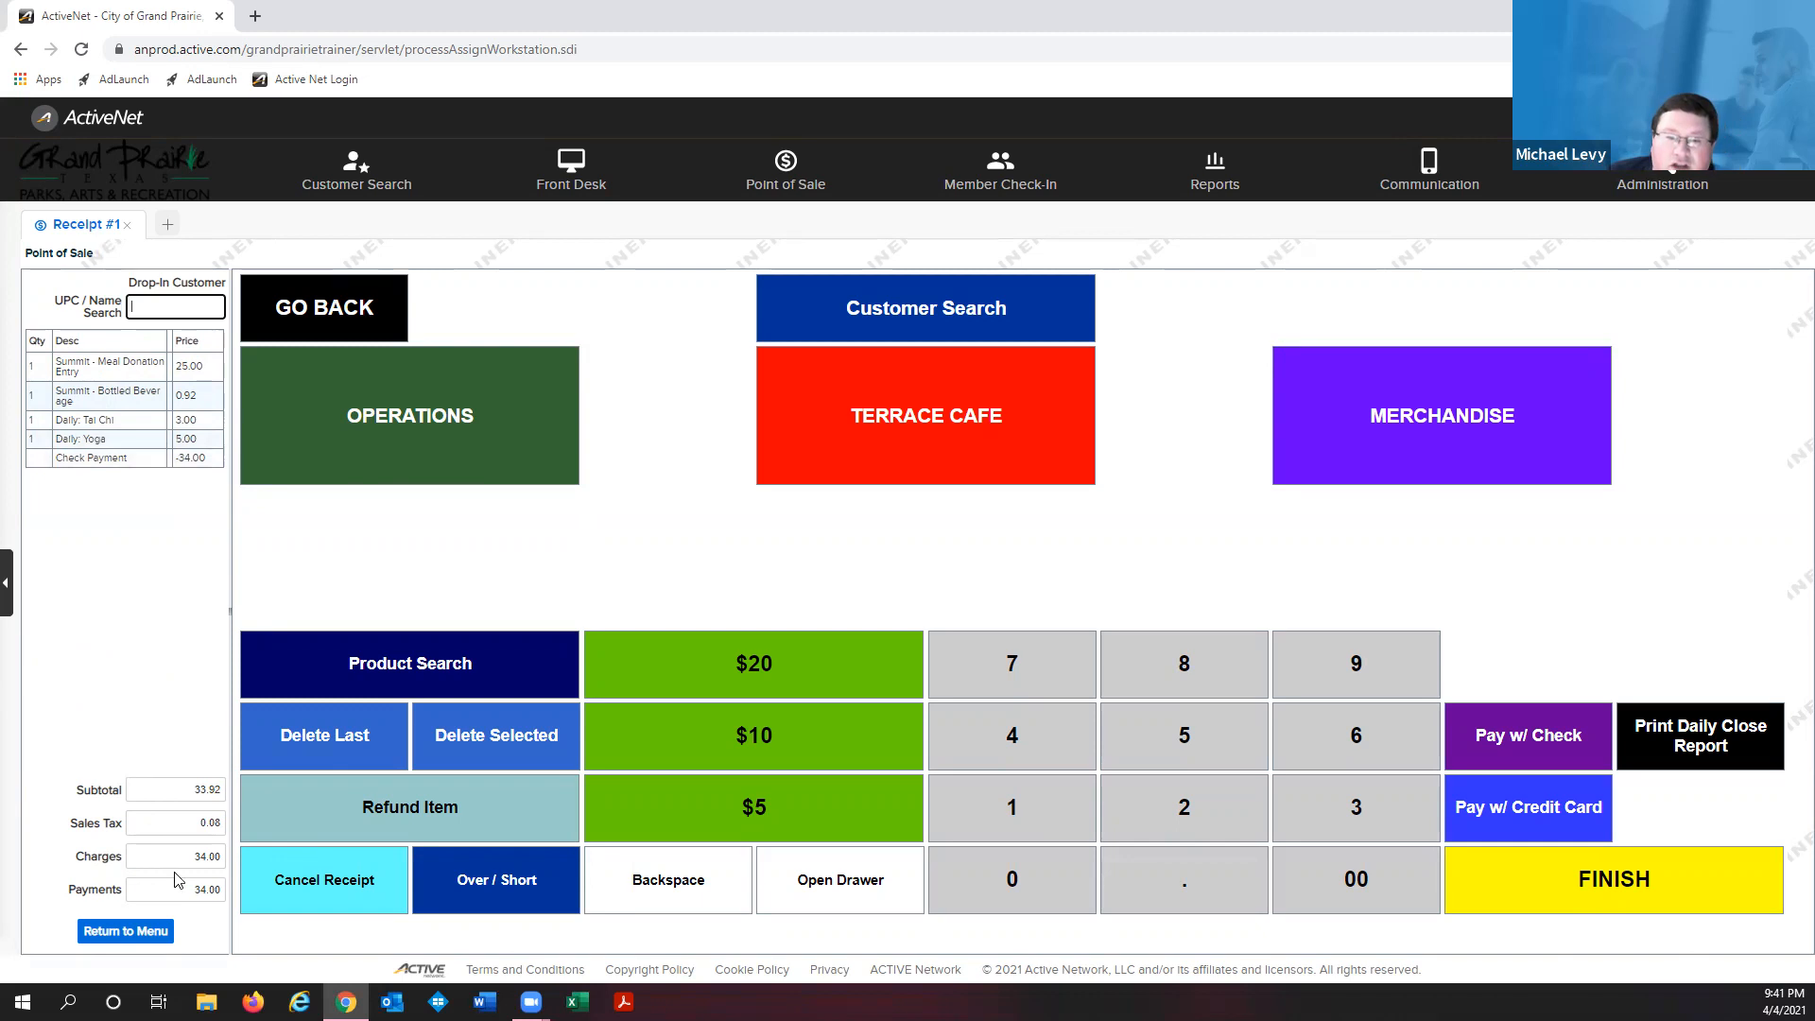
# Finish the receipt paid by check and agree to print it
pyautogui.click(1666, 893)
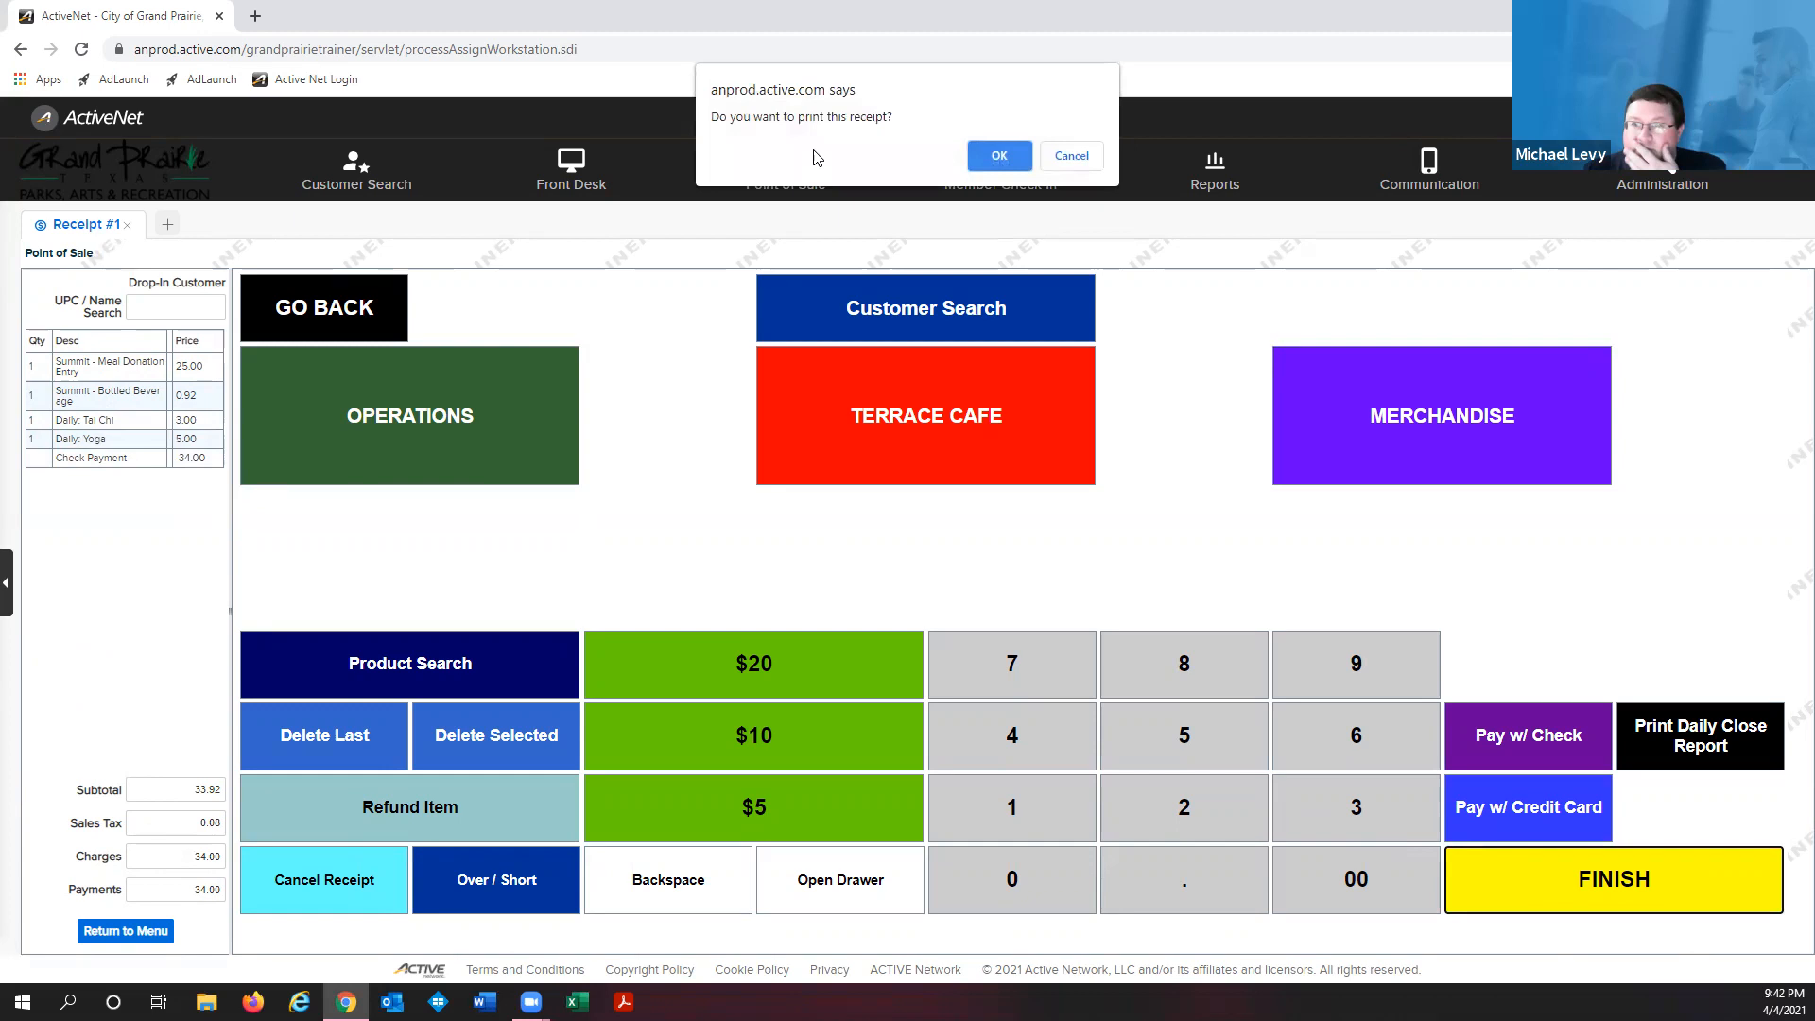
pyautogui.click(979, 156)
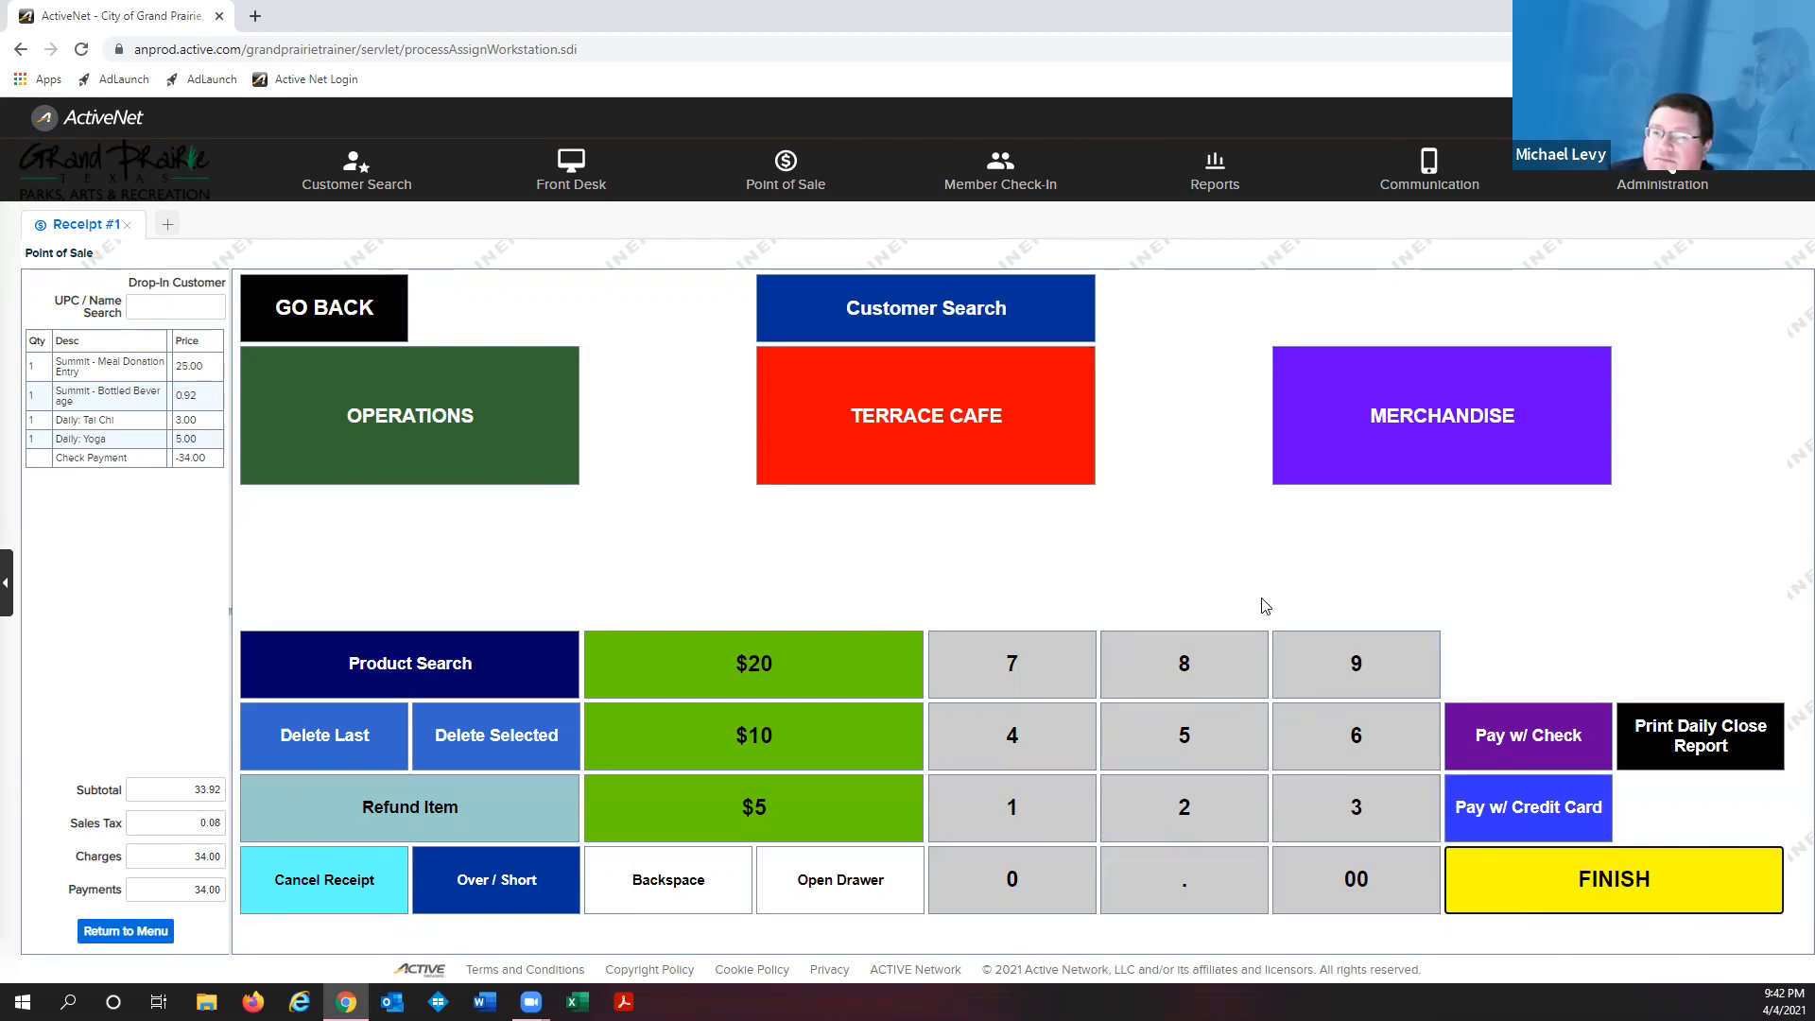
pyautogui.click(1613, 879)
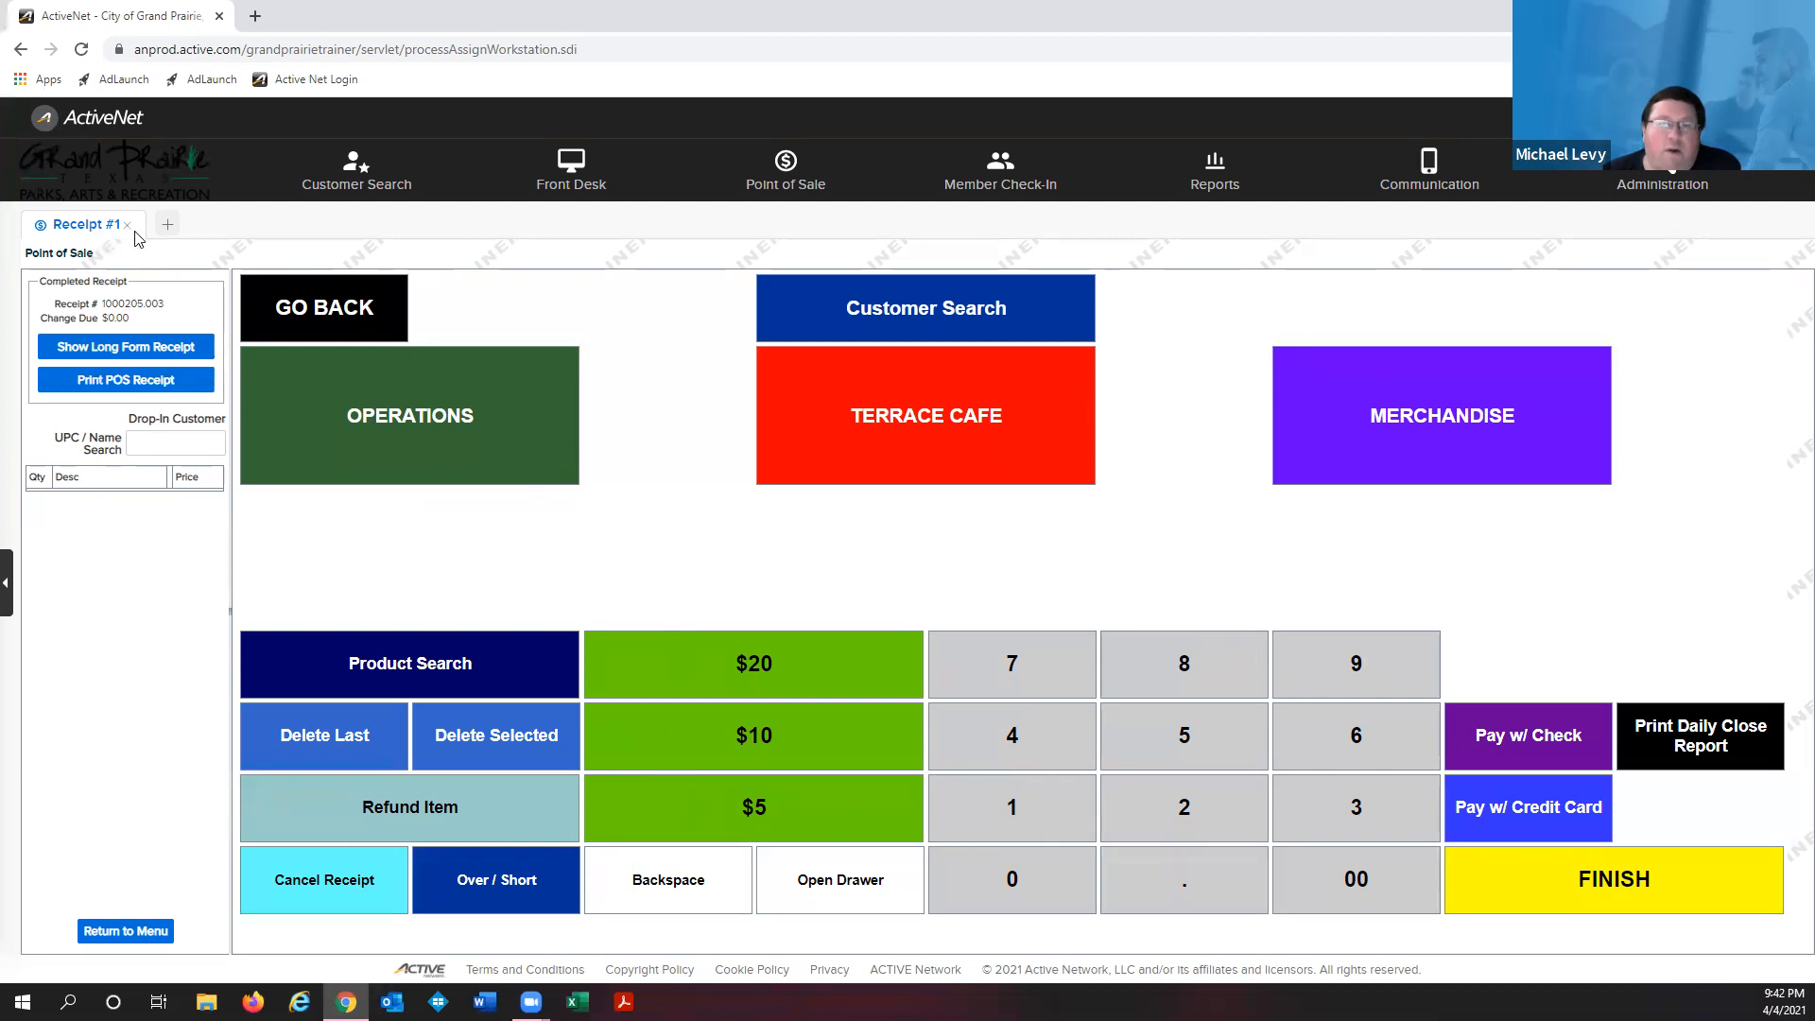
# Return to the receipt menu, reopen Point of Sale and add Bowl of Soup and Soup & Full Sandwich from the Terrace Cafe lunch layout
pyautogui.click(153, 930)
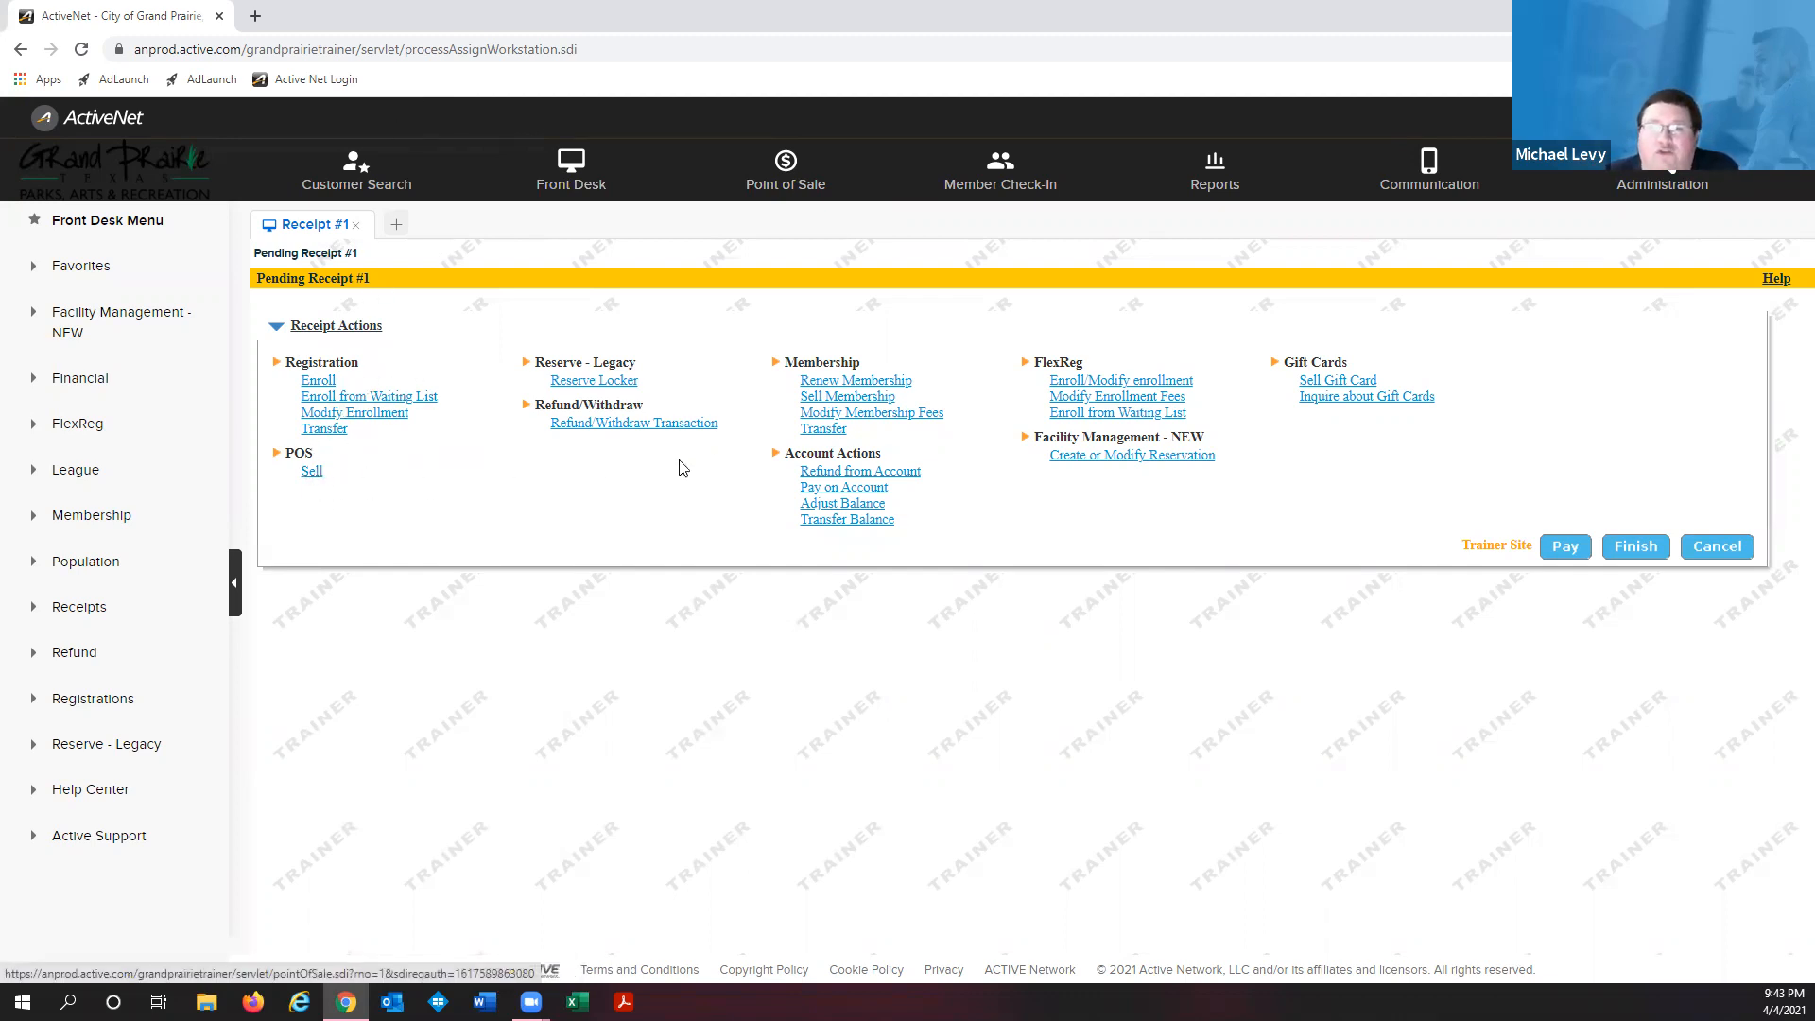
pyautogui.click(751, 184)
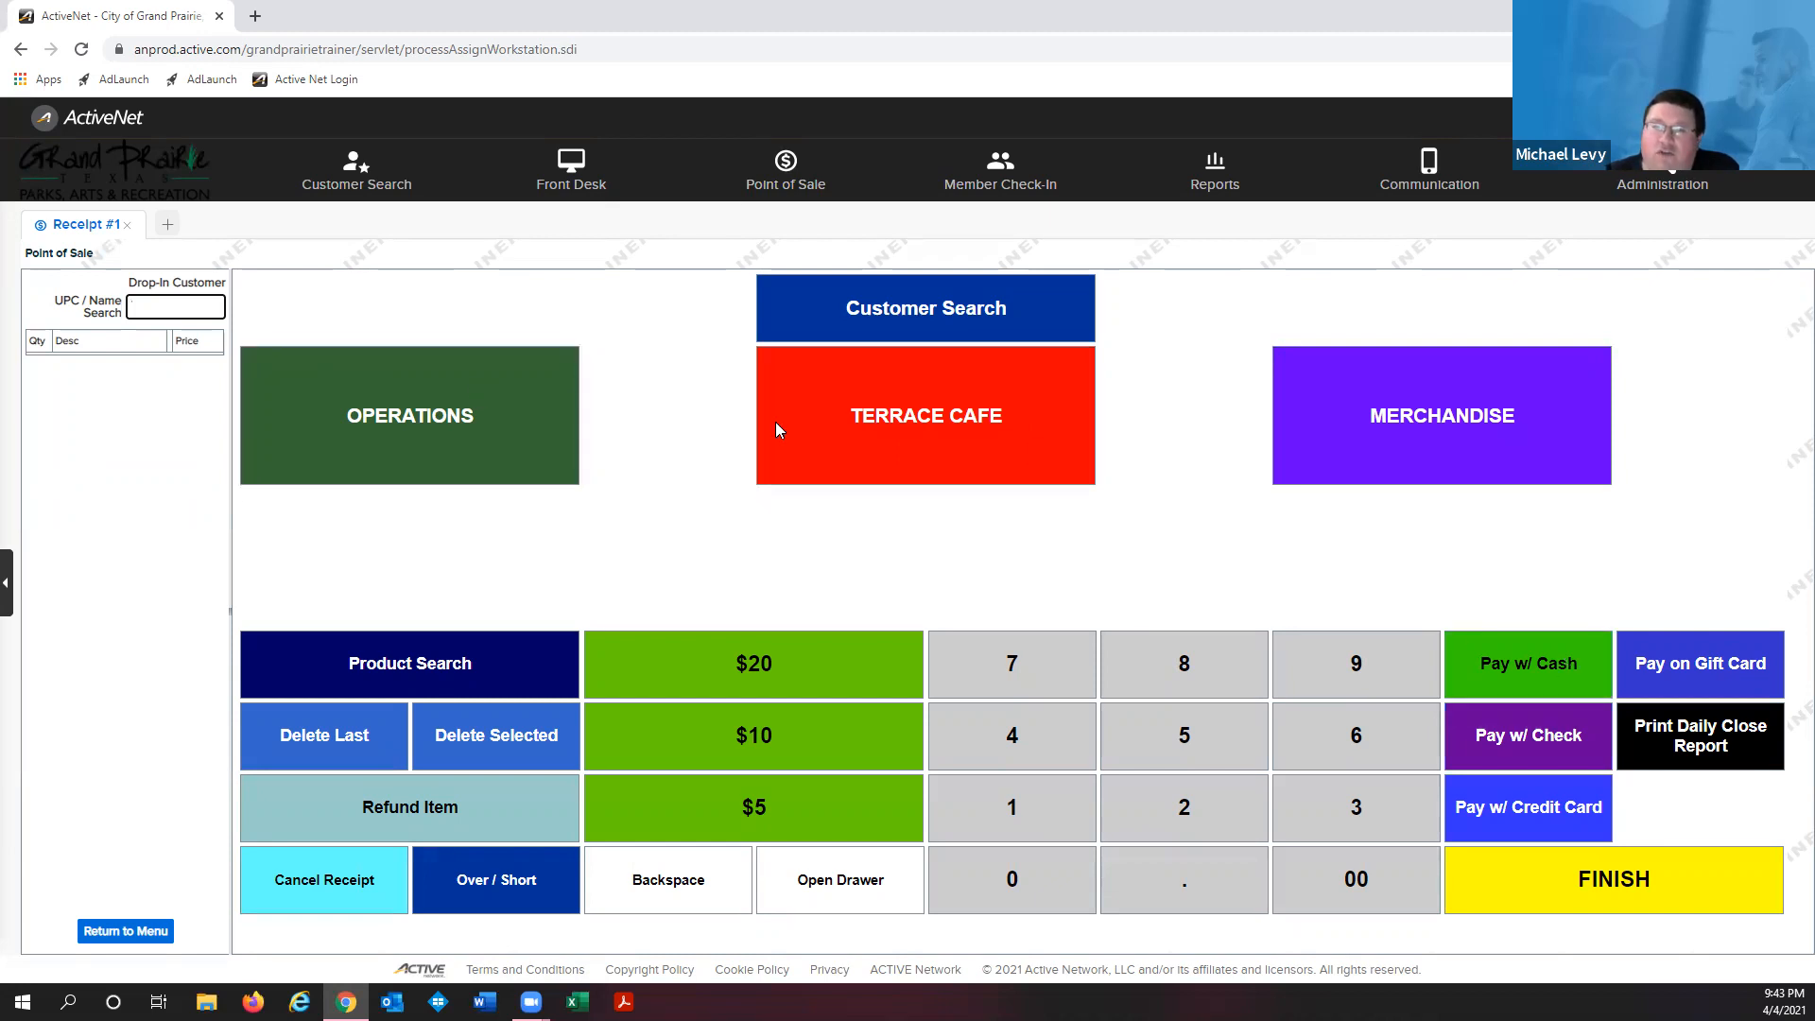
pyautogui.click(1005, 445)
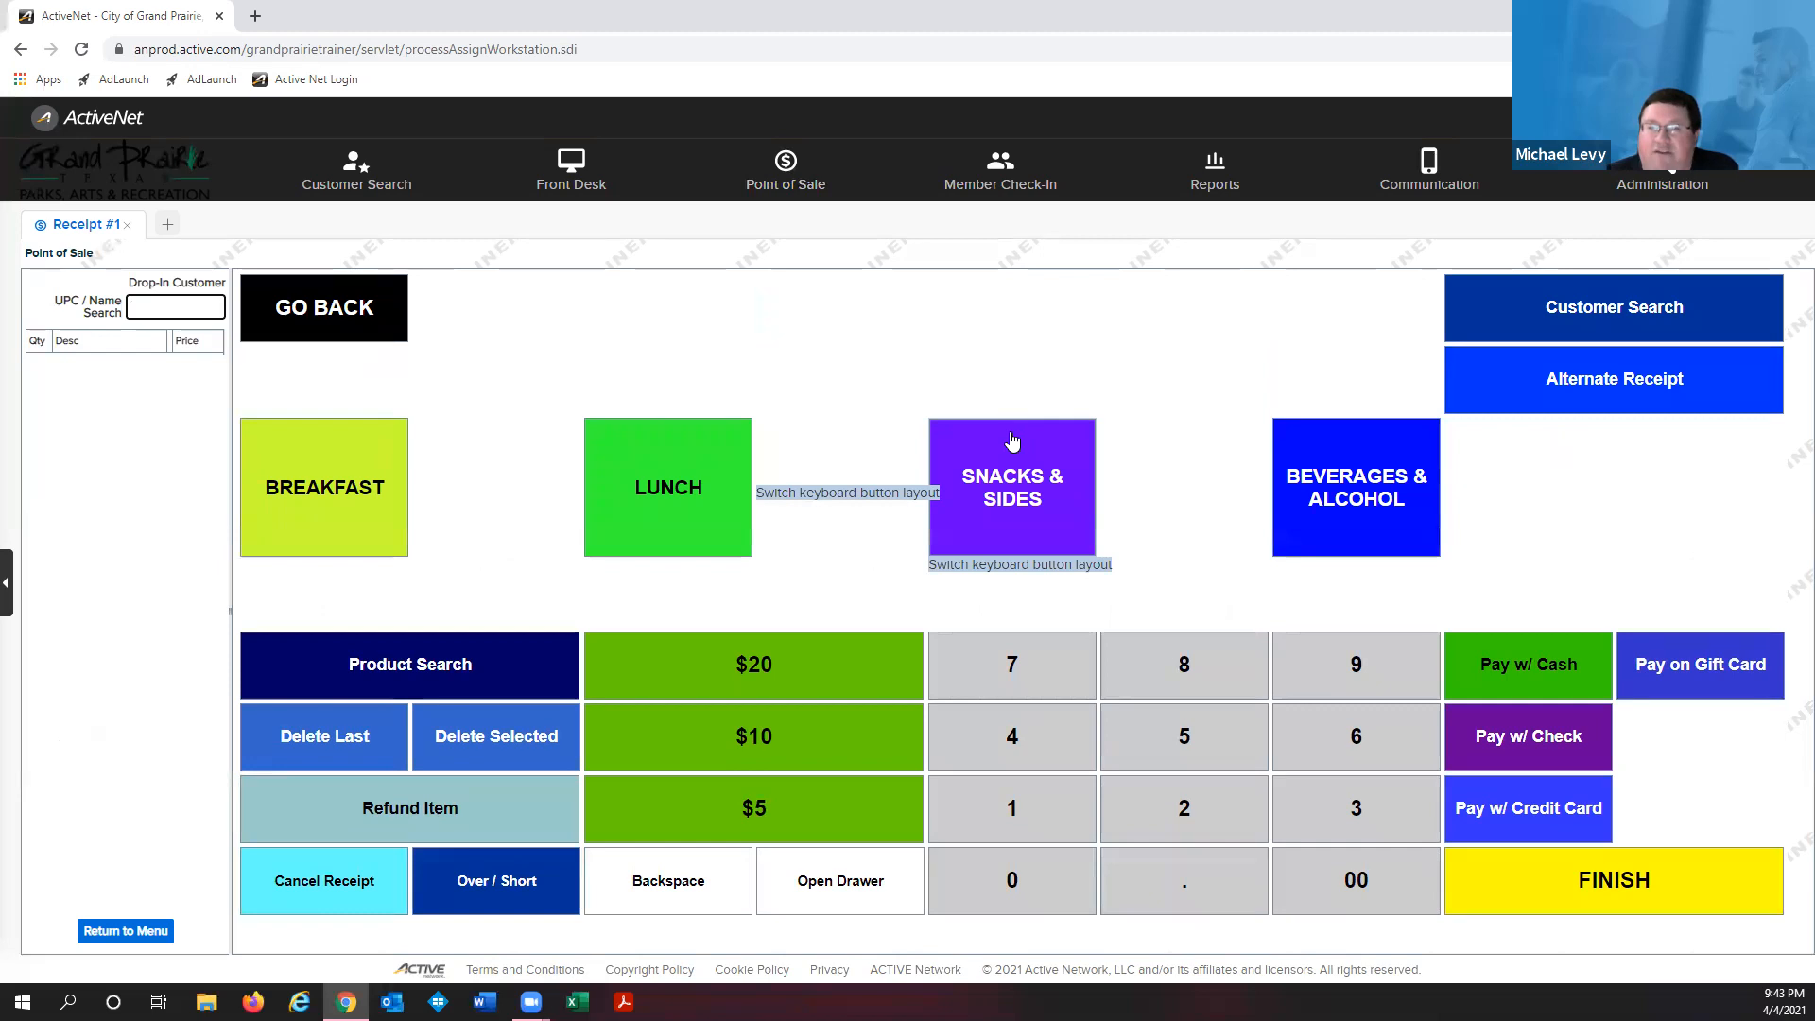
pyautogui.click(714, 457)
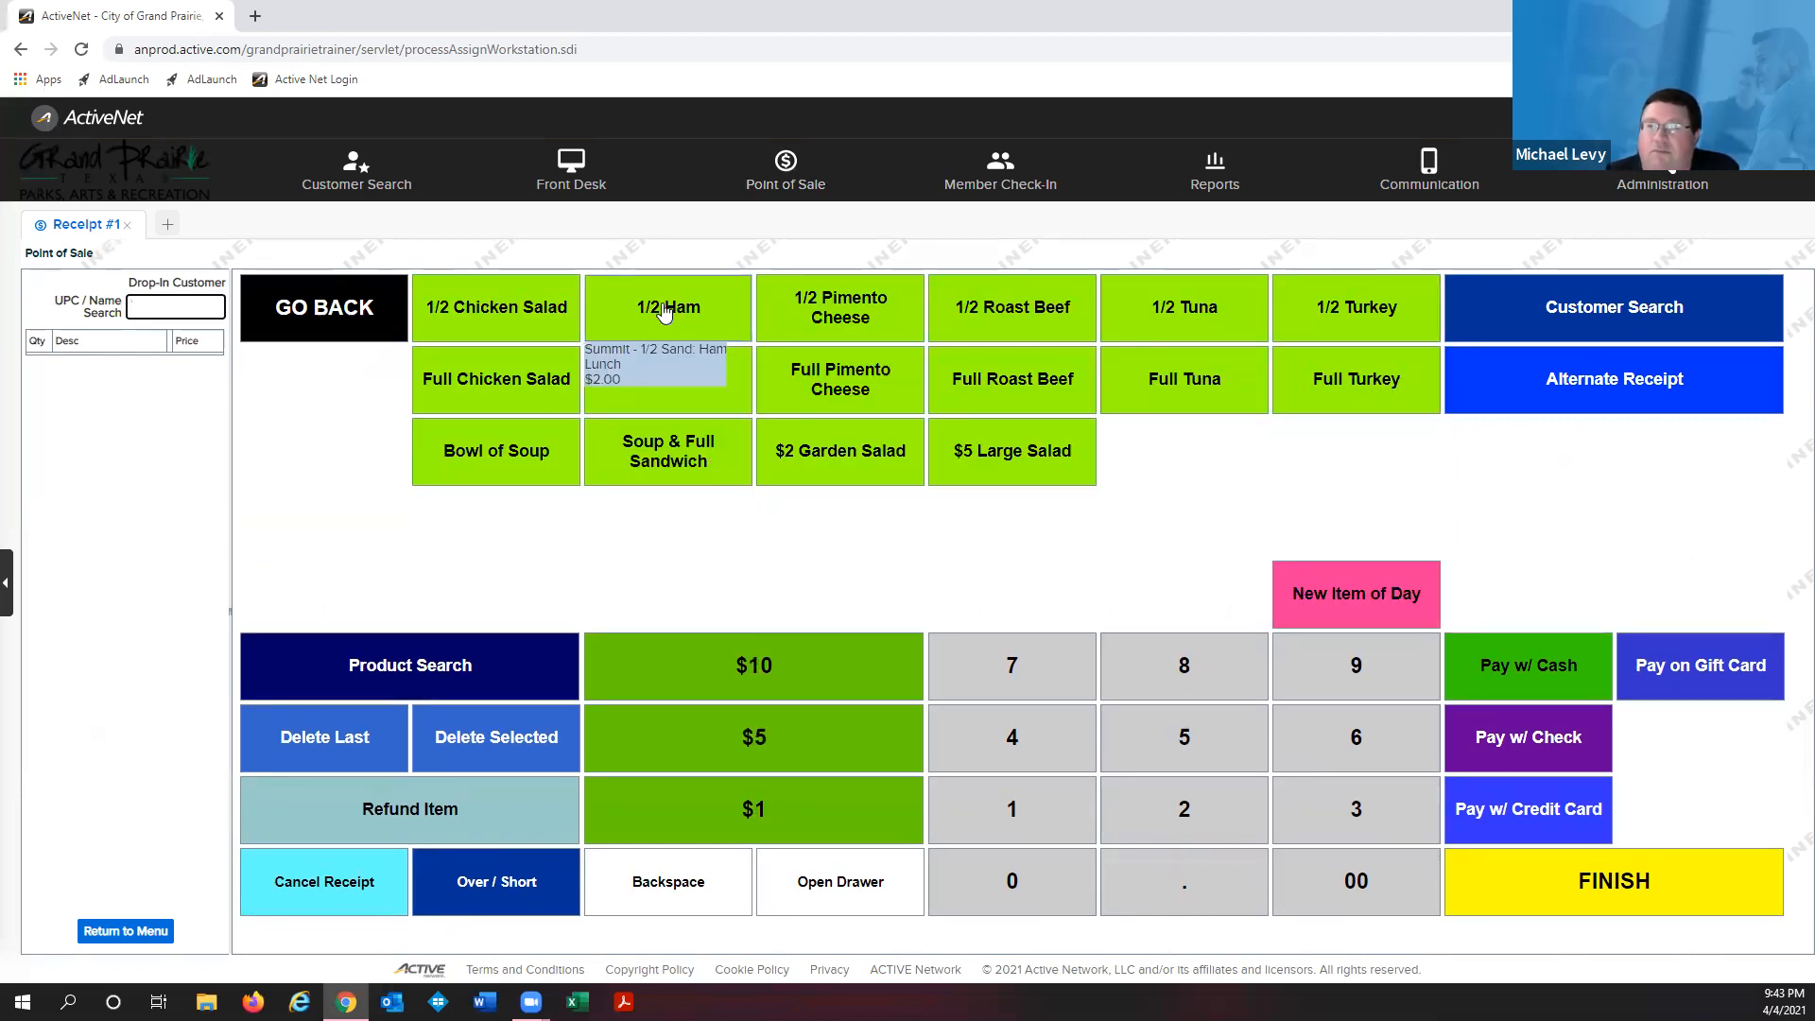
pyautogui.click(567, 470)
pyautogui.click(680, 470)
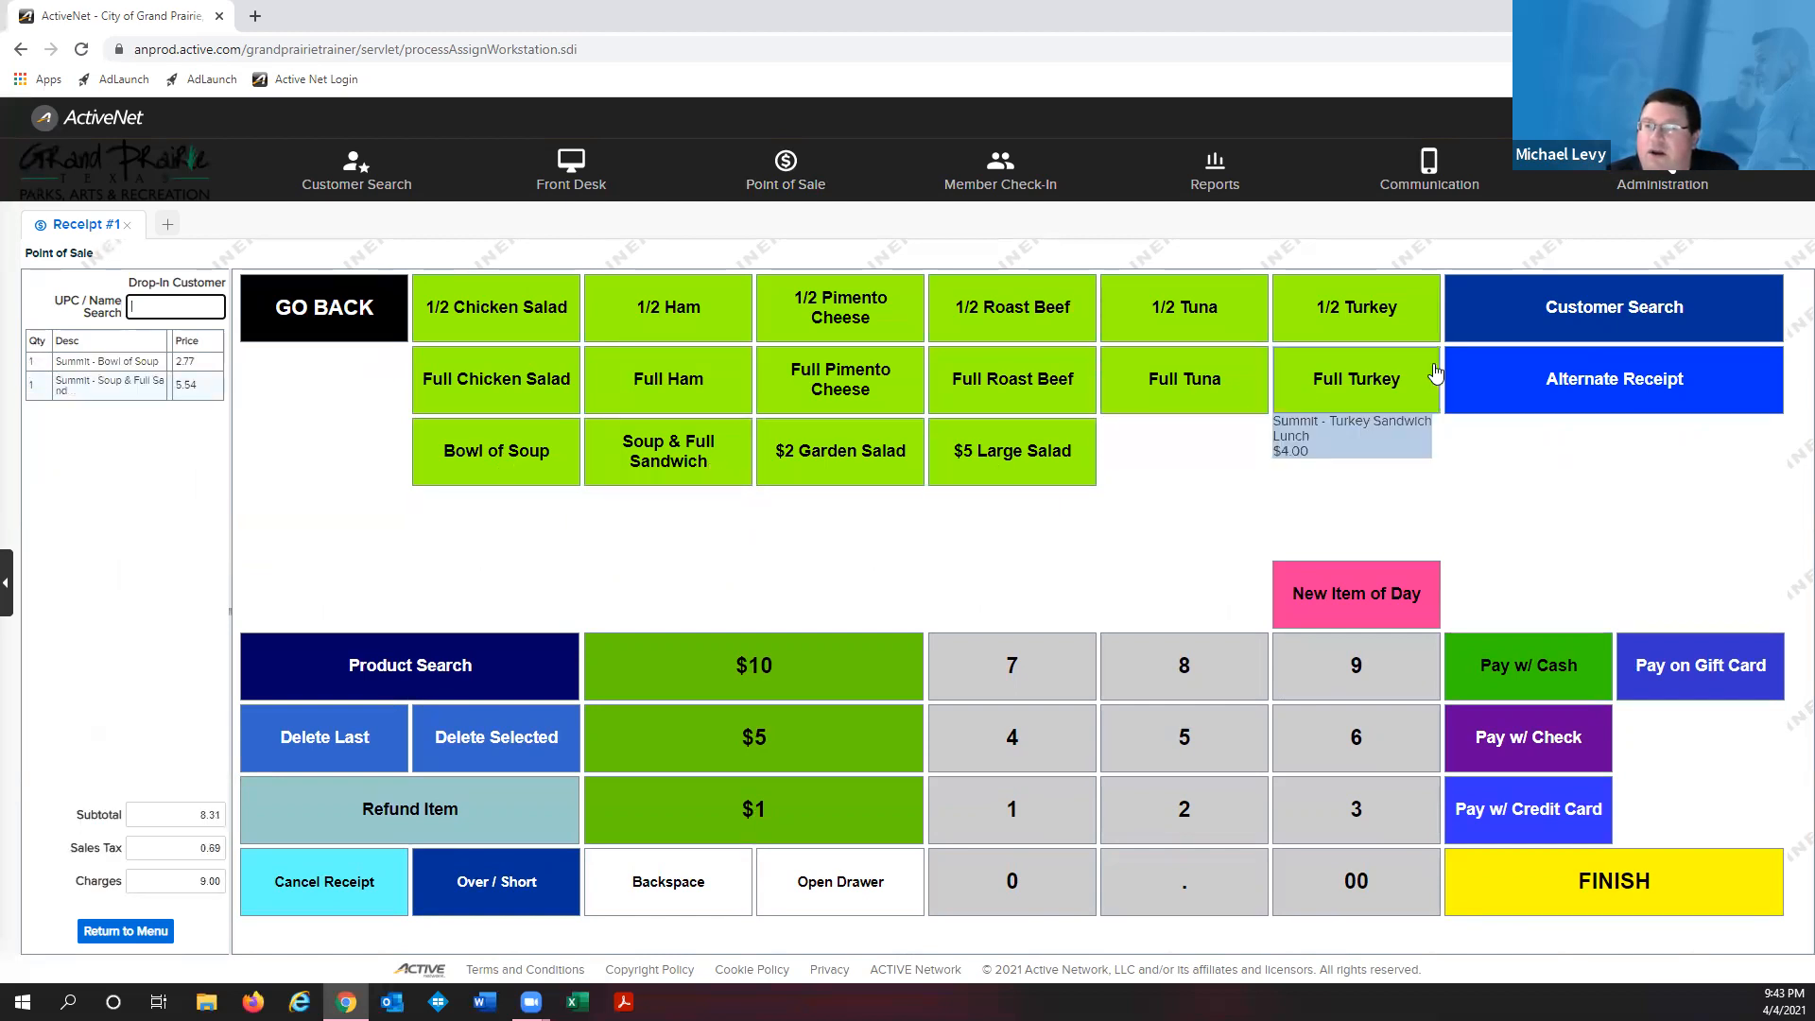
# Switch to the Terrace Cafe Beverages & Alcohol layout and add a $1 Bottled Beverage to the receipt
pyautogui.click(326, 310)
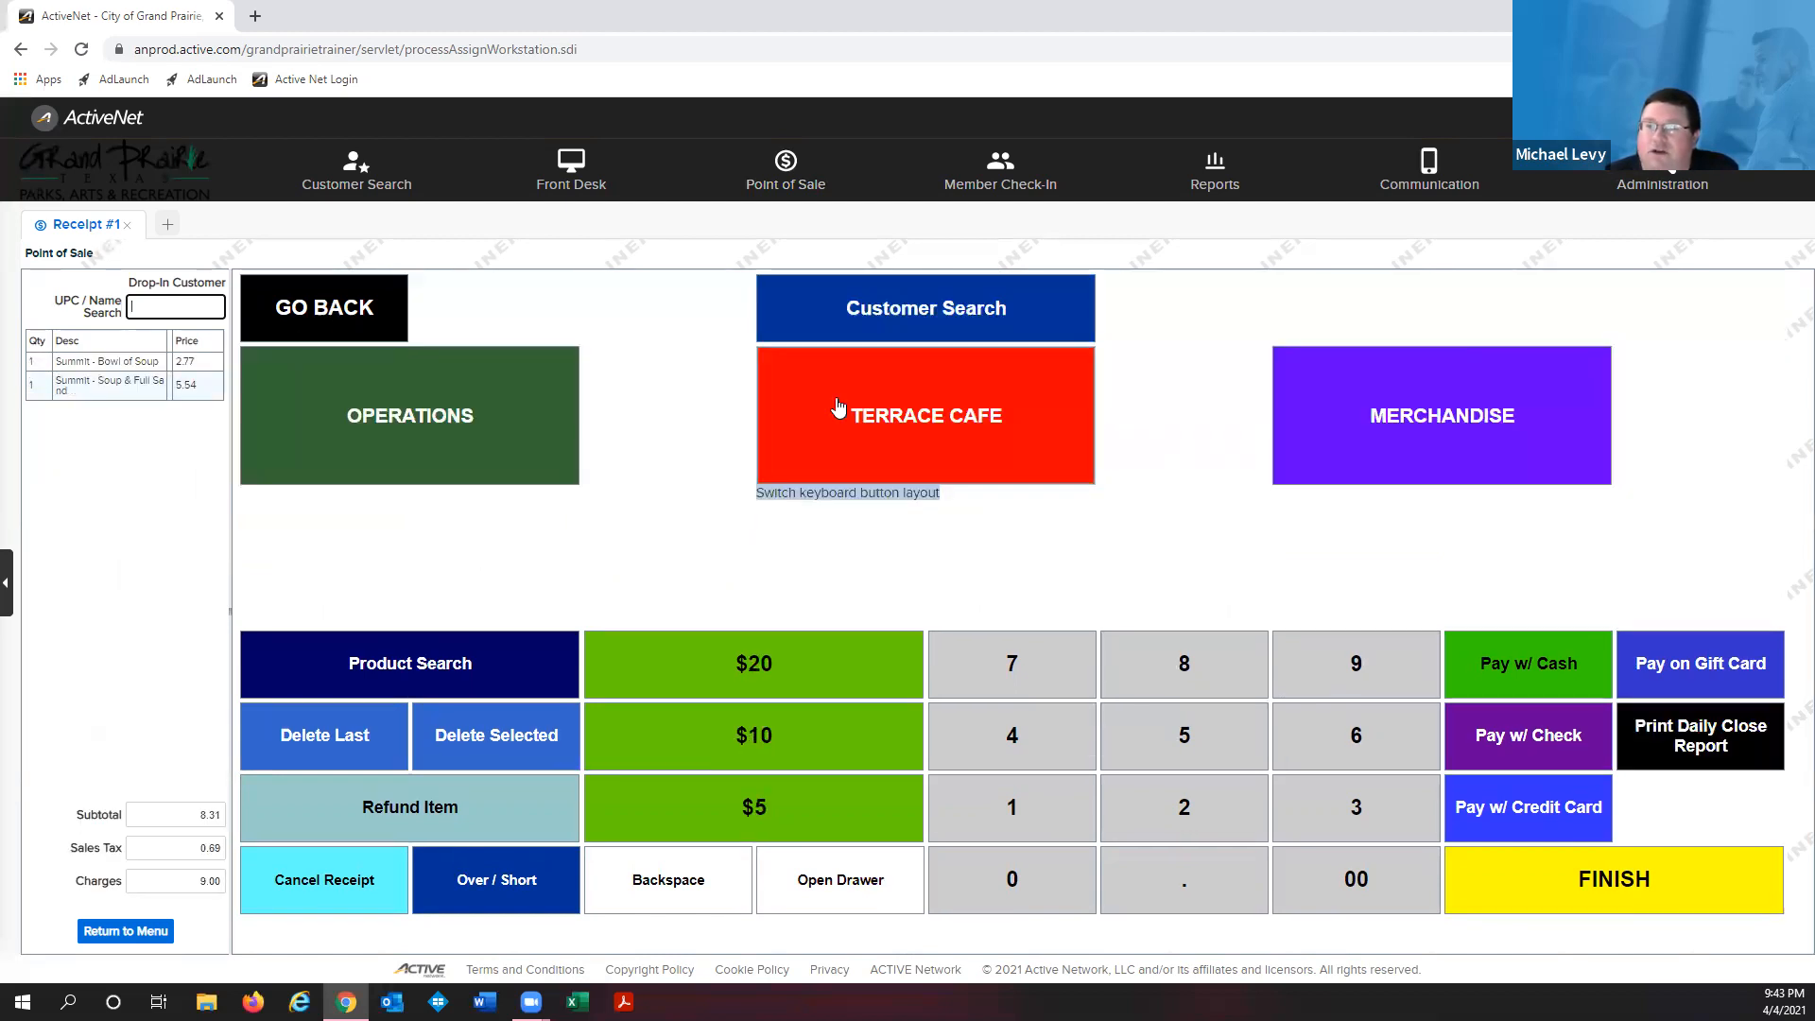
pyautogui.click(1021, 413)
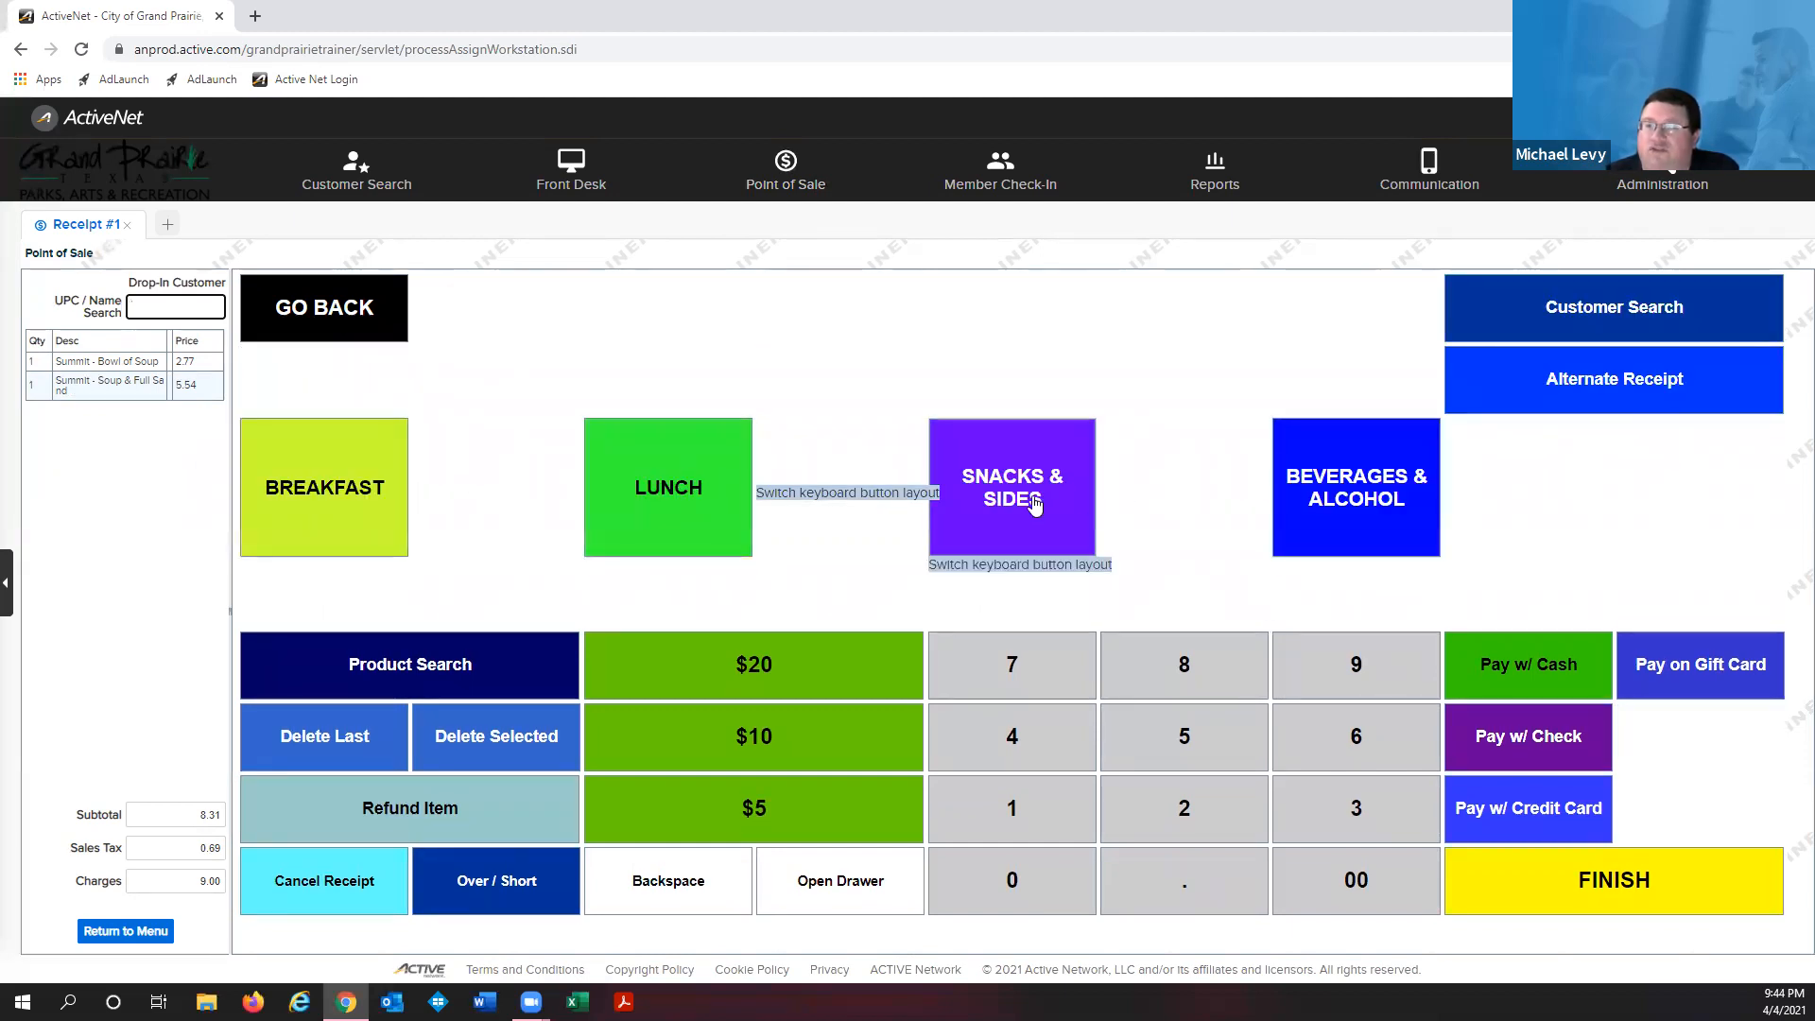
pyautogui.click(1391, 500)
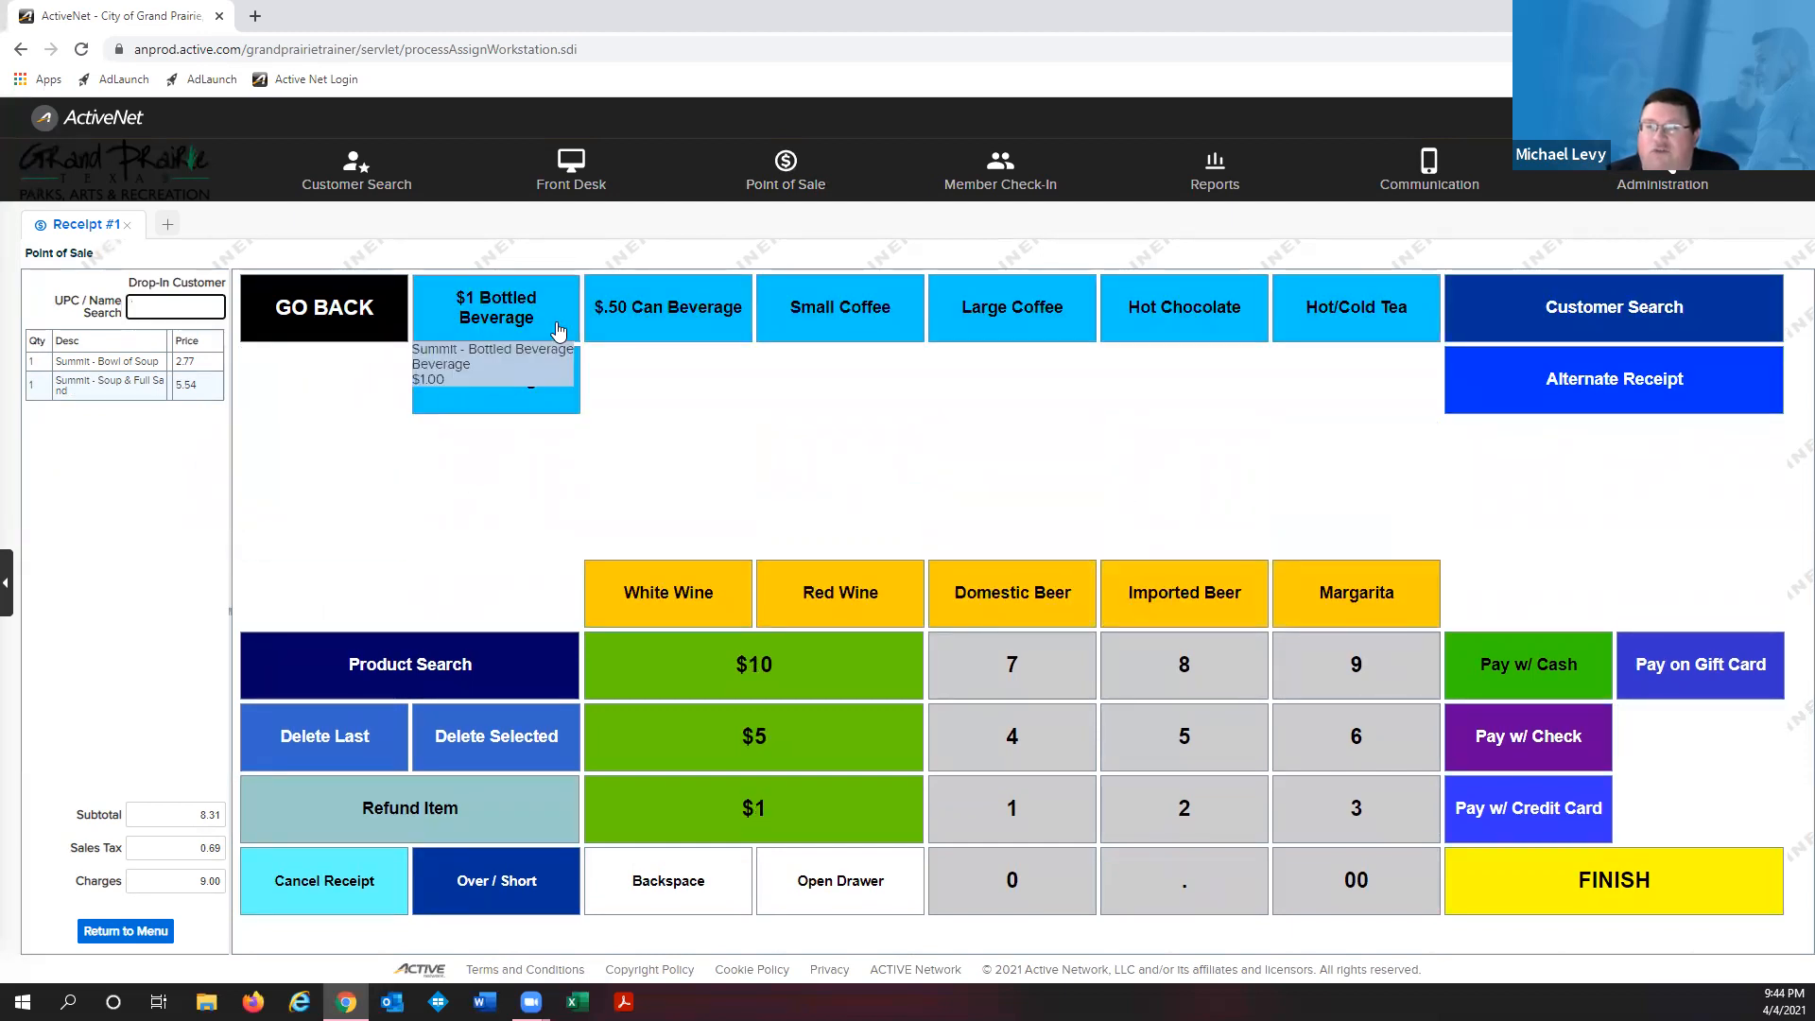
pyautogui.click(481, 303)
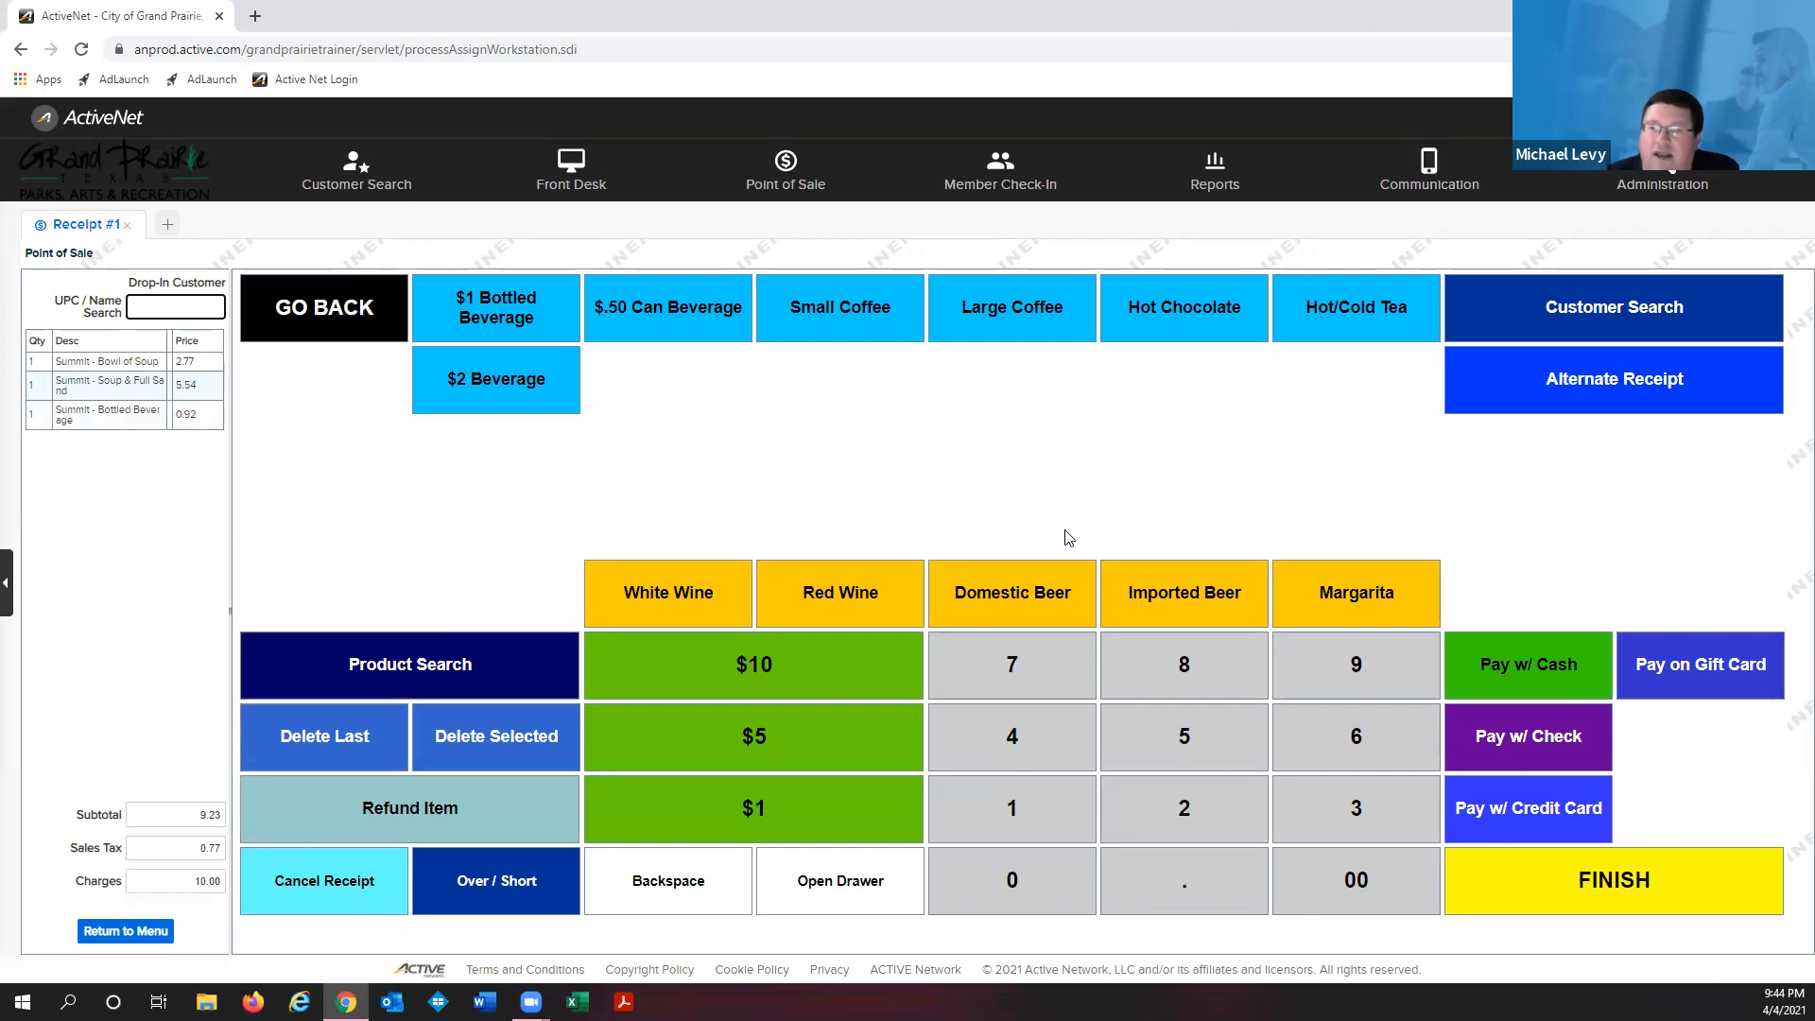
# Record a $10 cash payment on the Terrace Cafe receipt
pyautogui.click(772, 666)
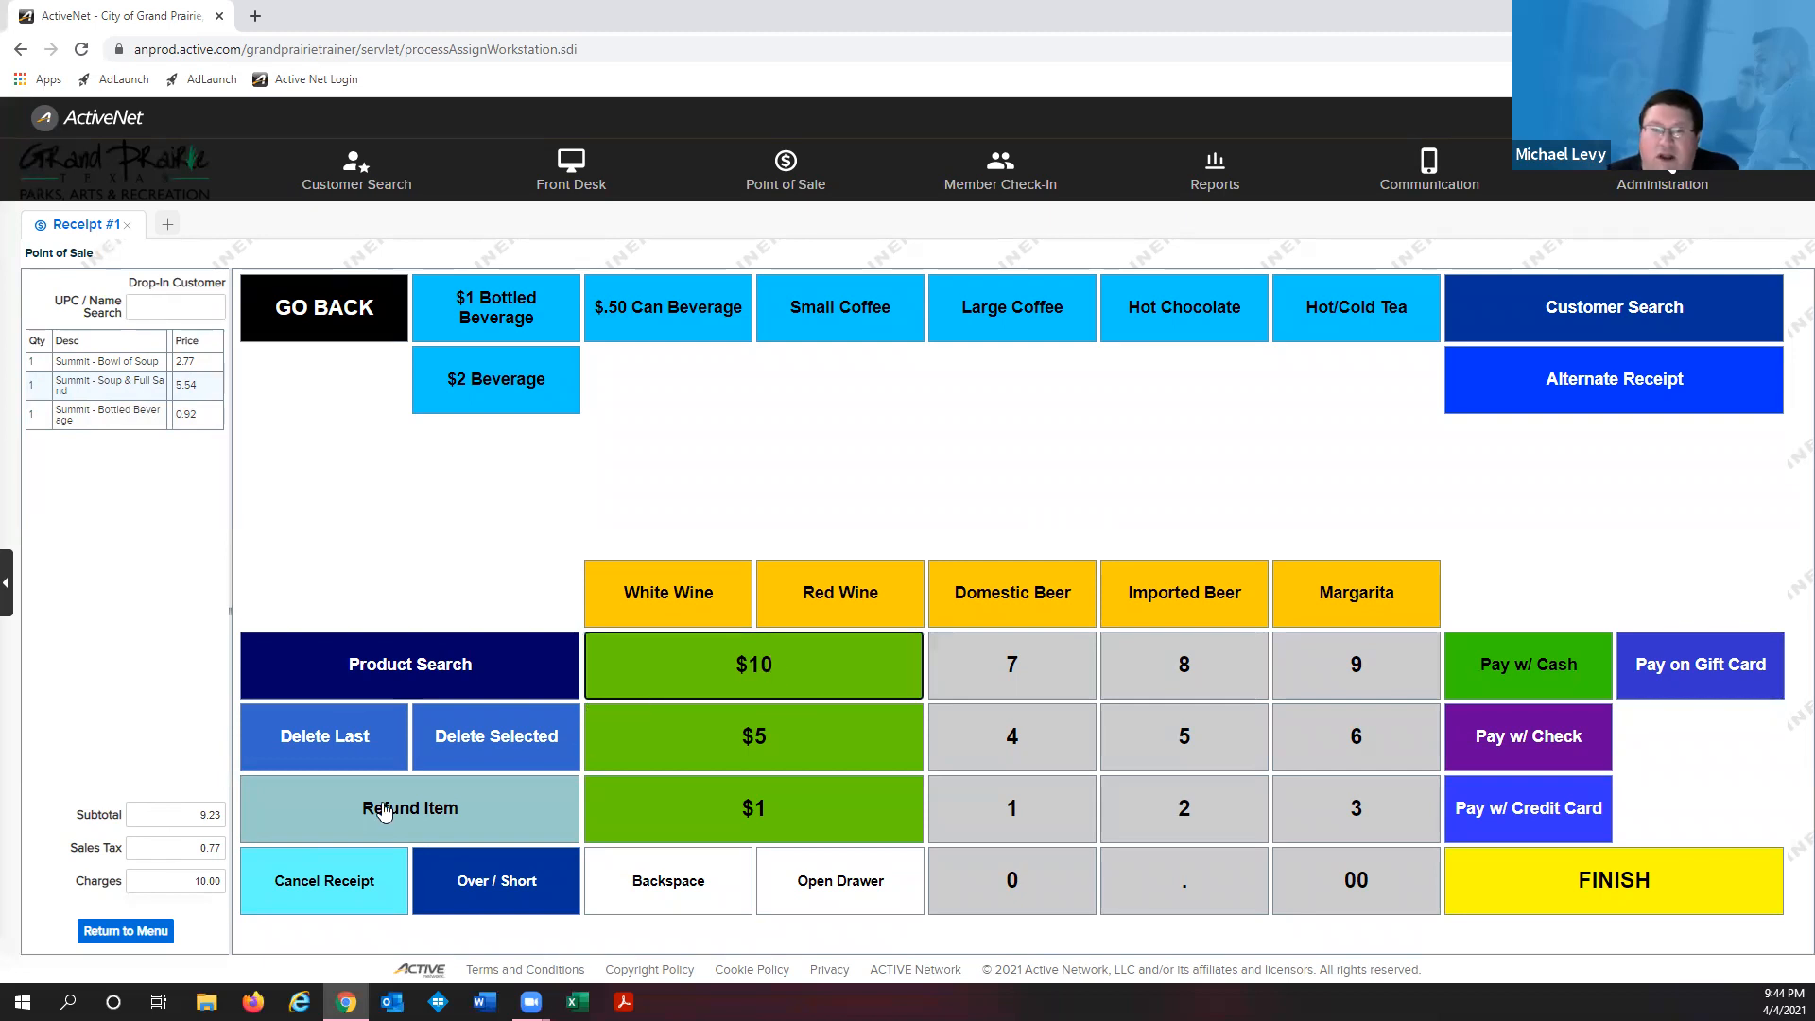
pyautogui.click(1532, 662)
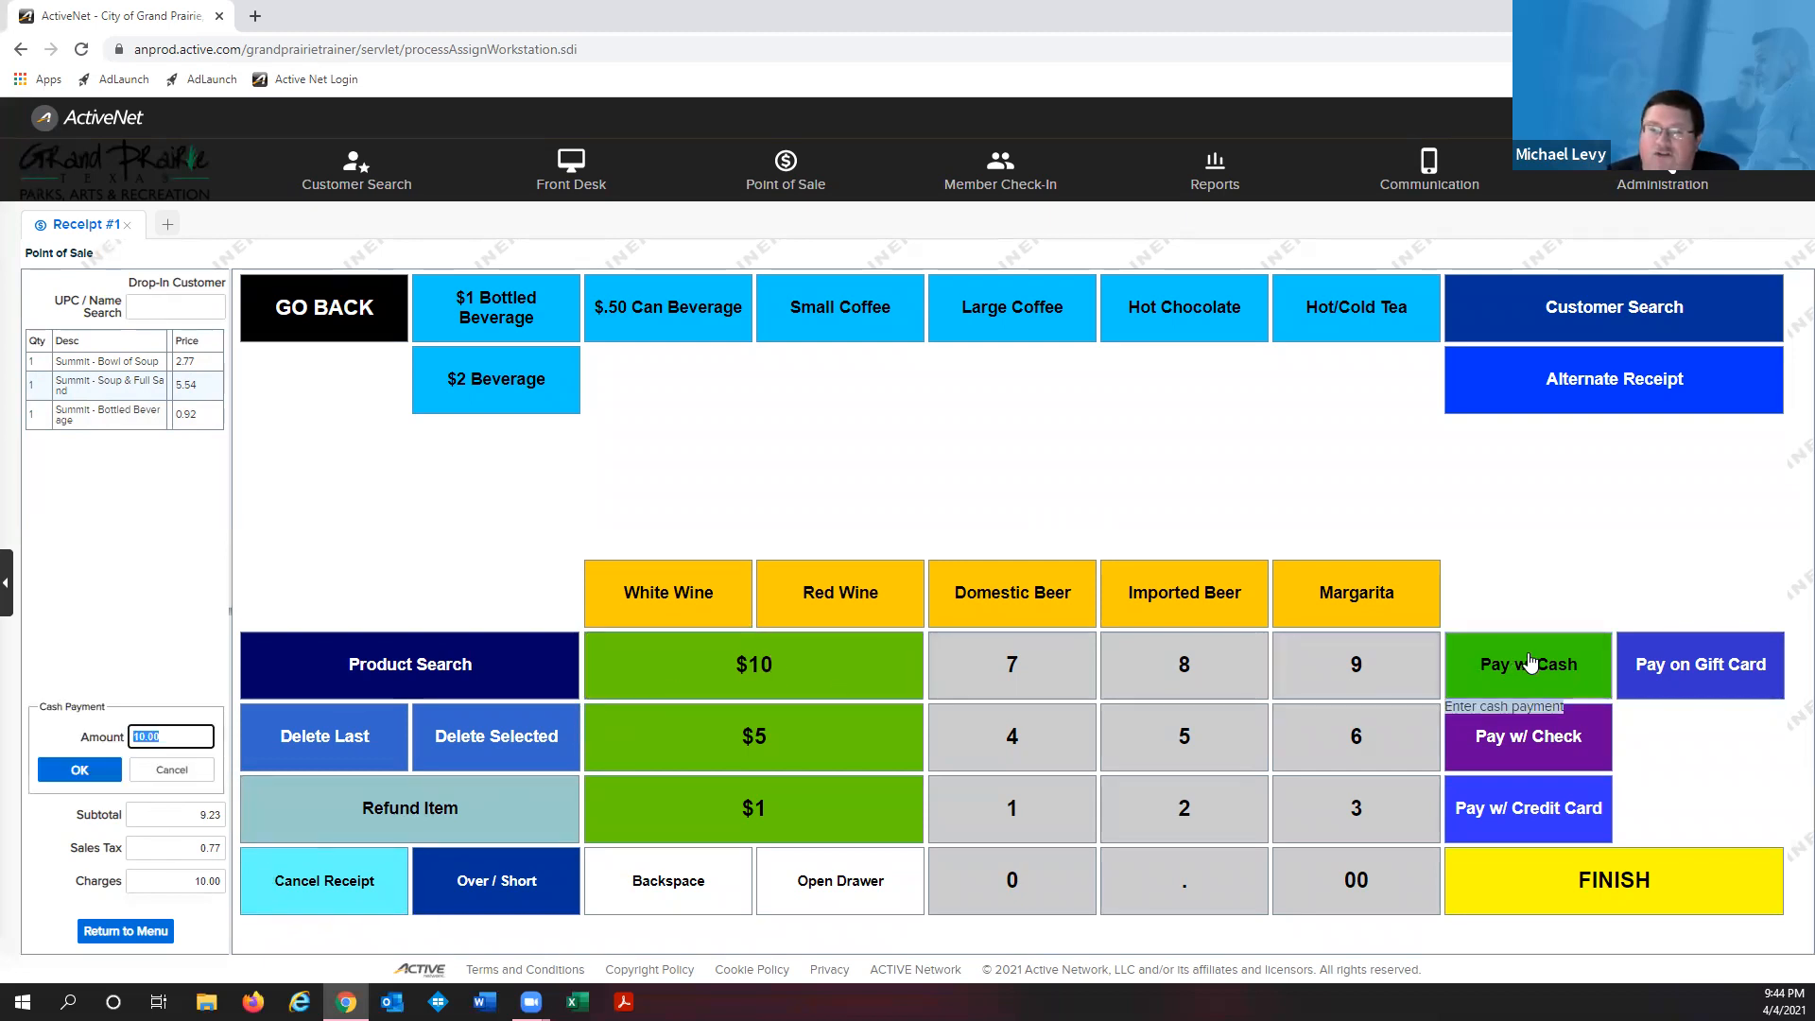
pyautogui.click(82, 771)
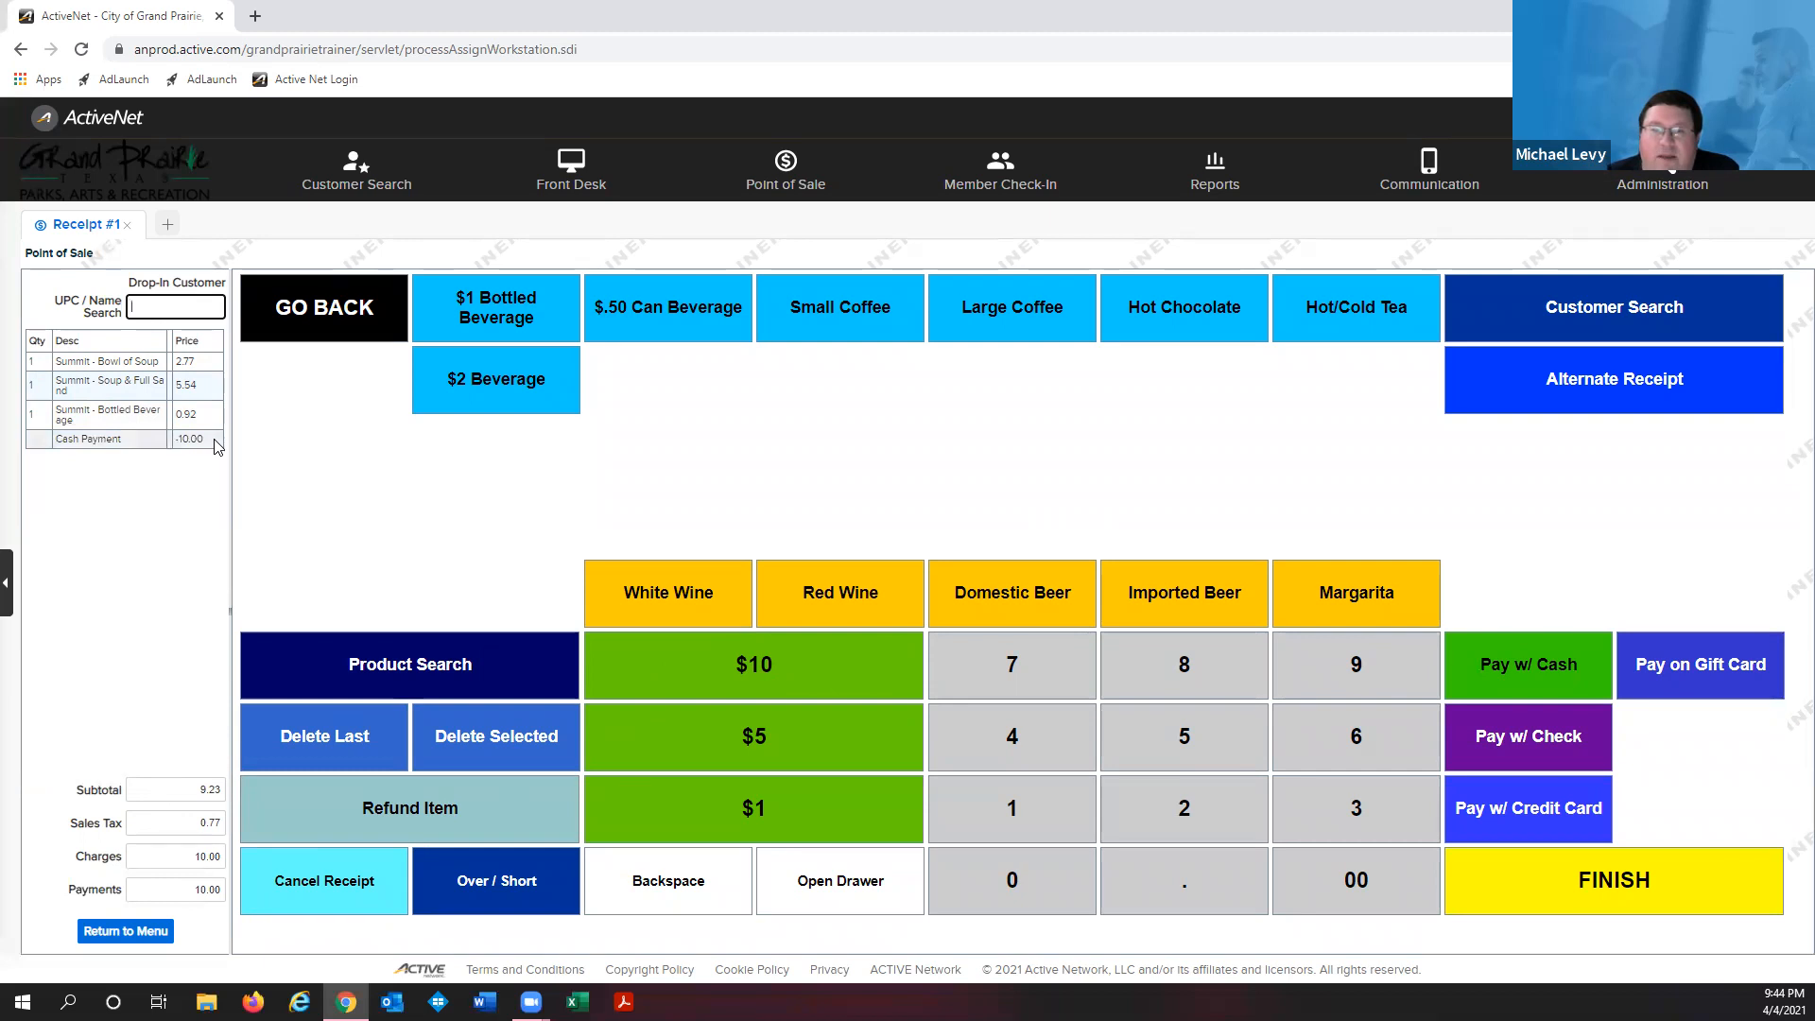
# Finish the cash-paid Terrace Cafe receipt and agree to print it
pyautogui.click(1541, 909)
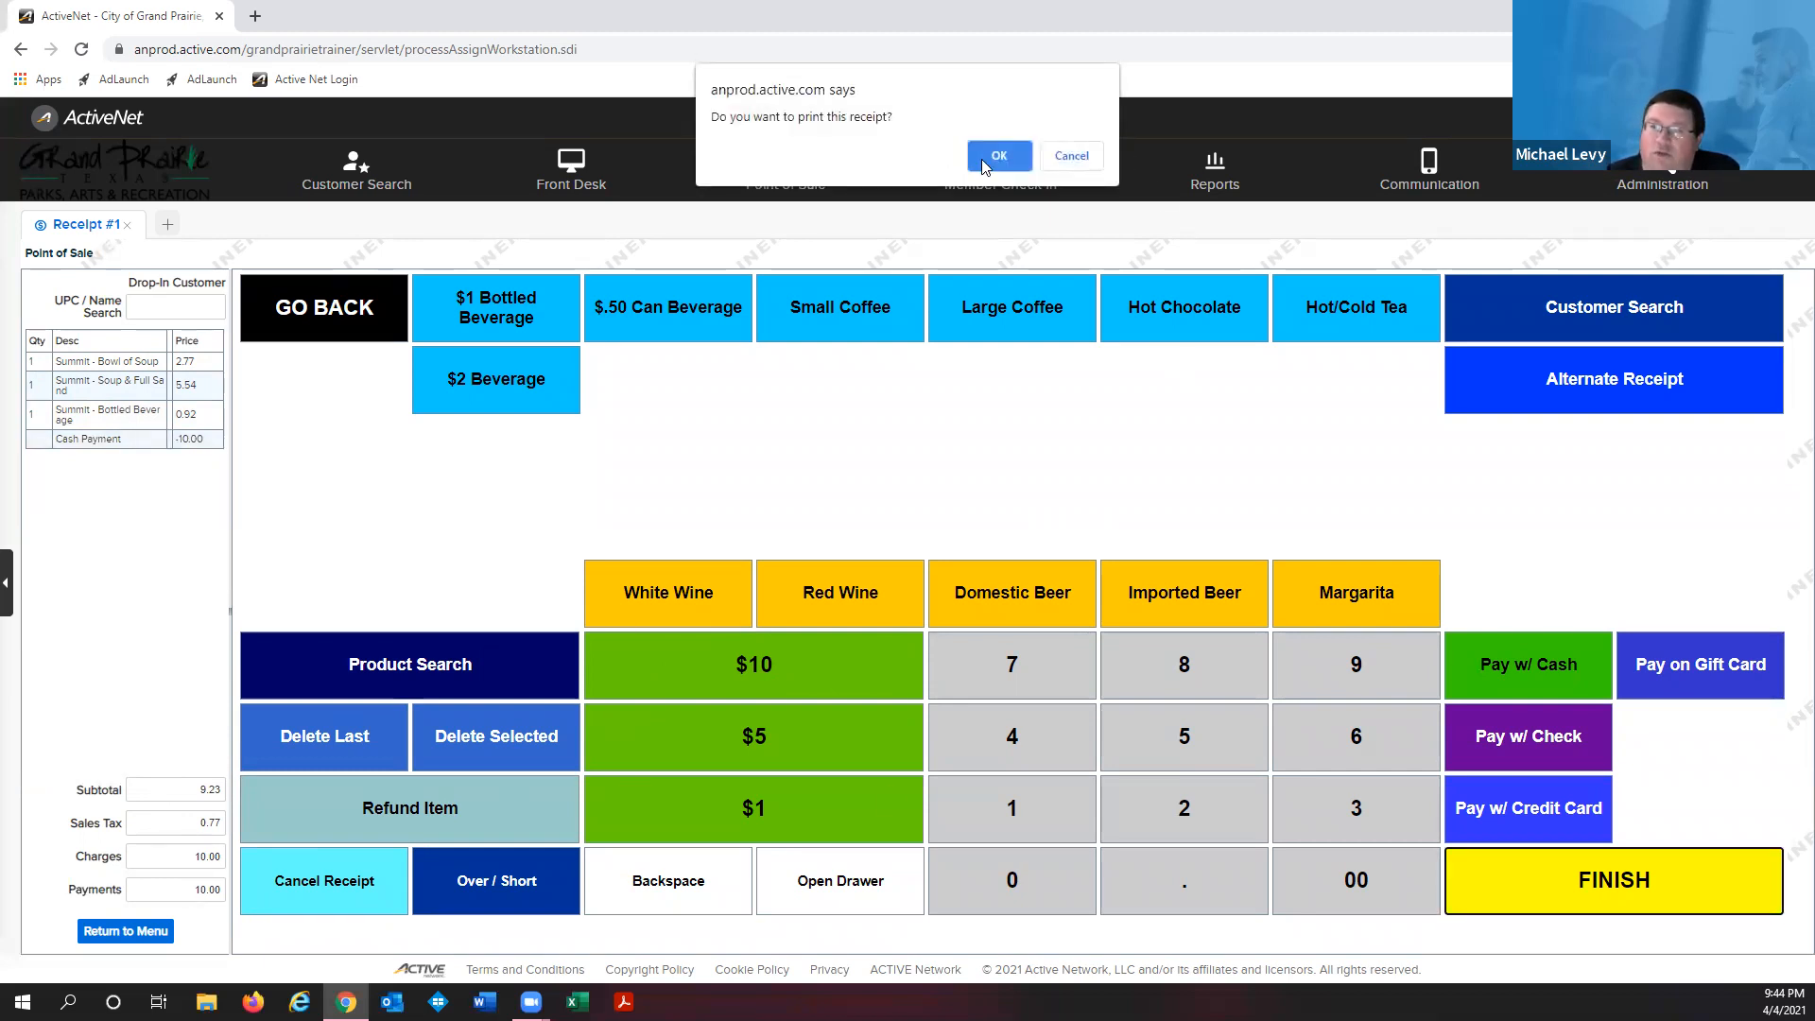
pyautogui.click(983, 163)
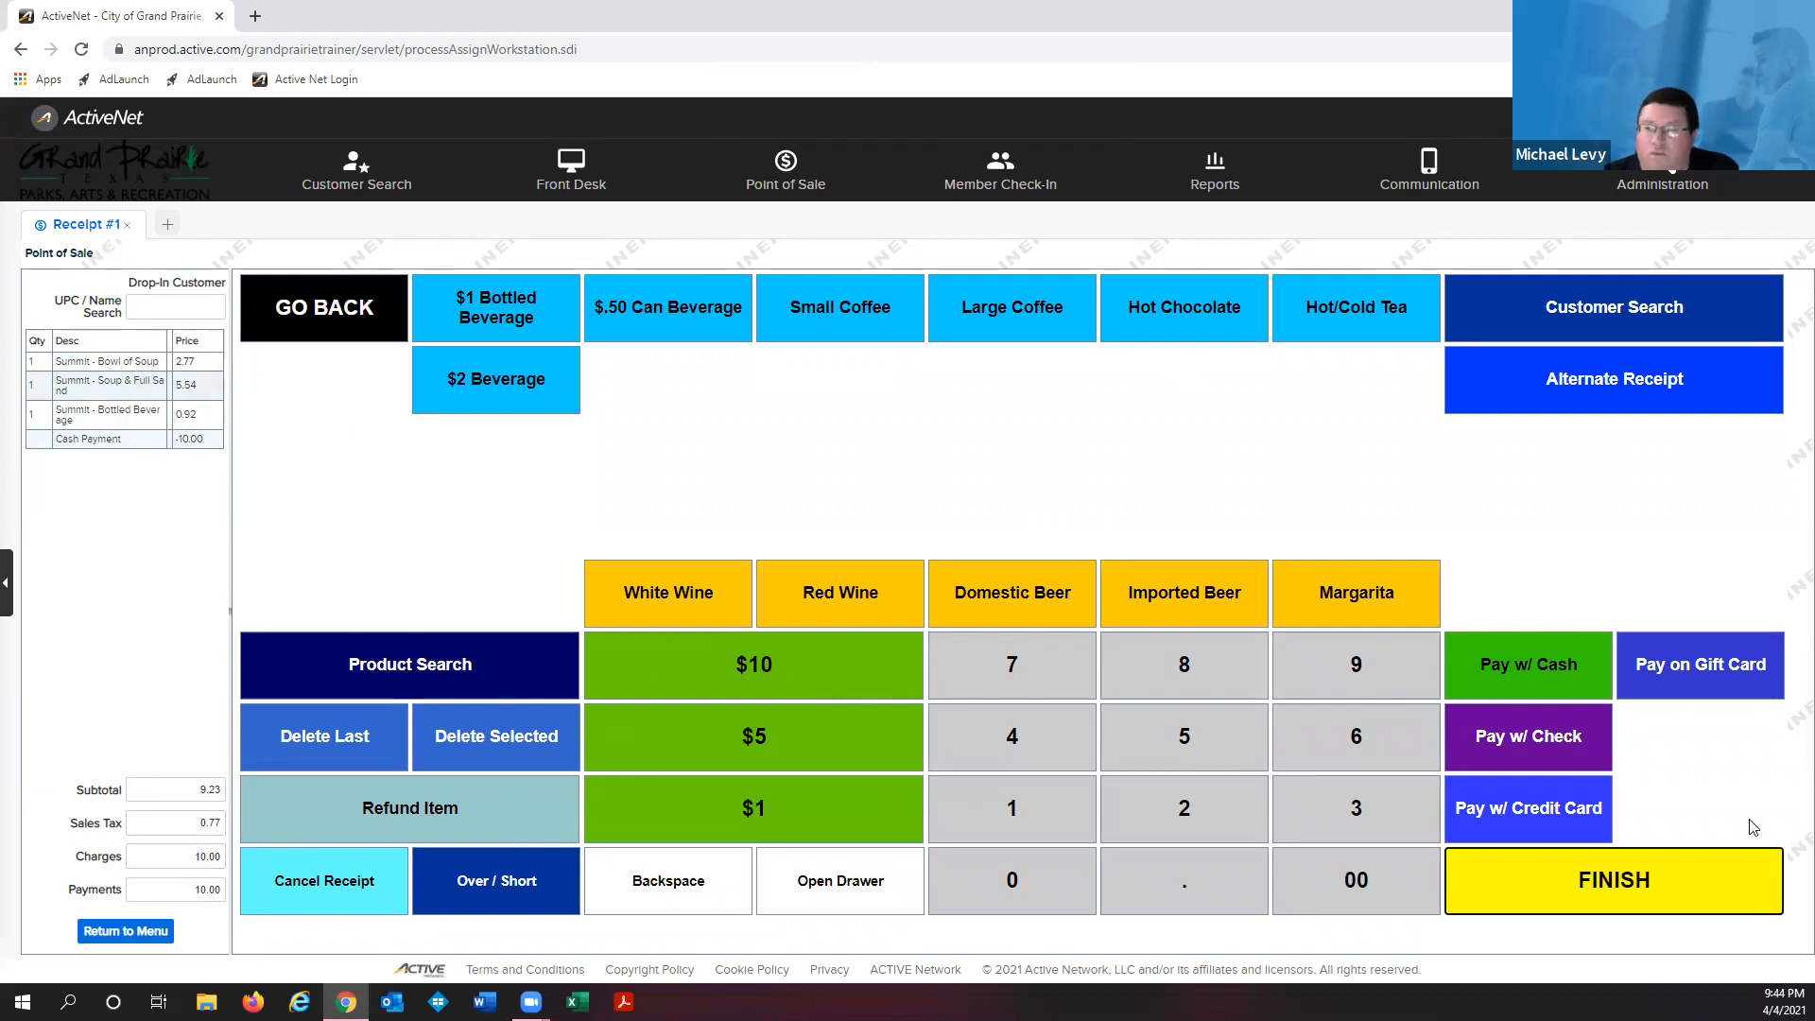
pyautogui.click(1655, 895)
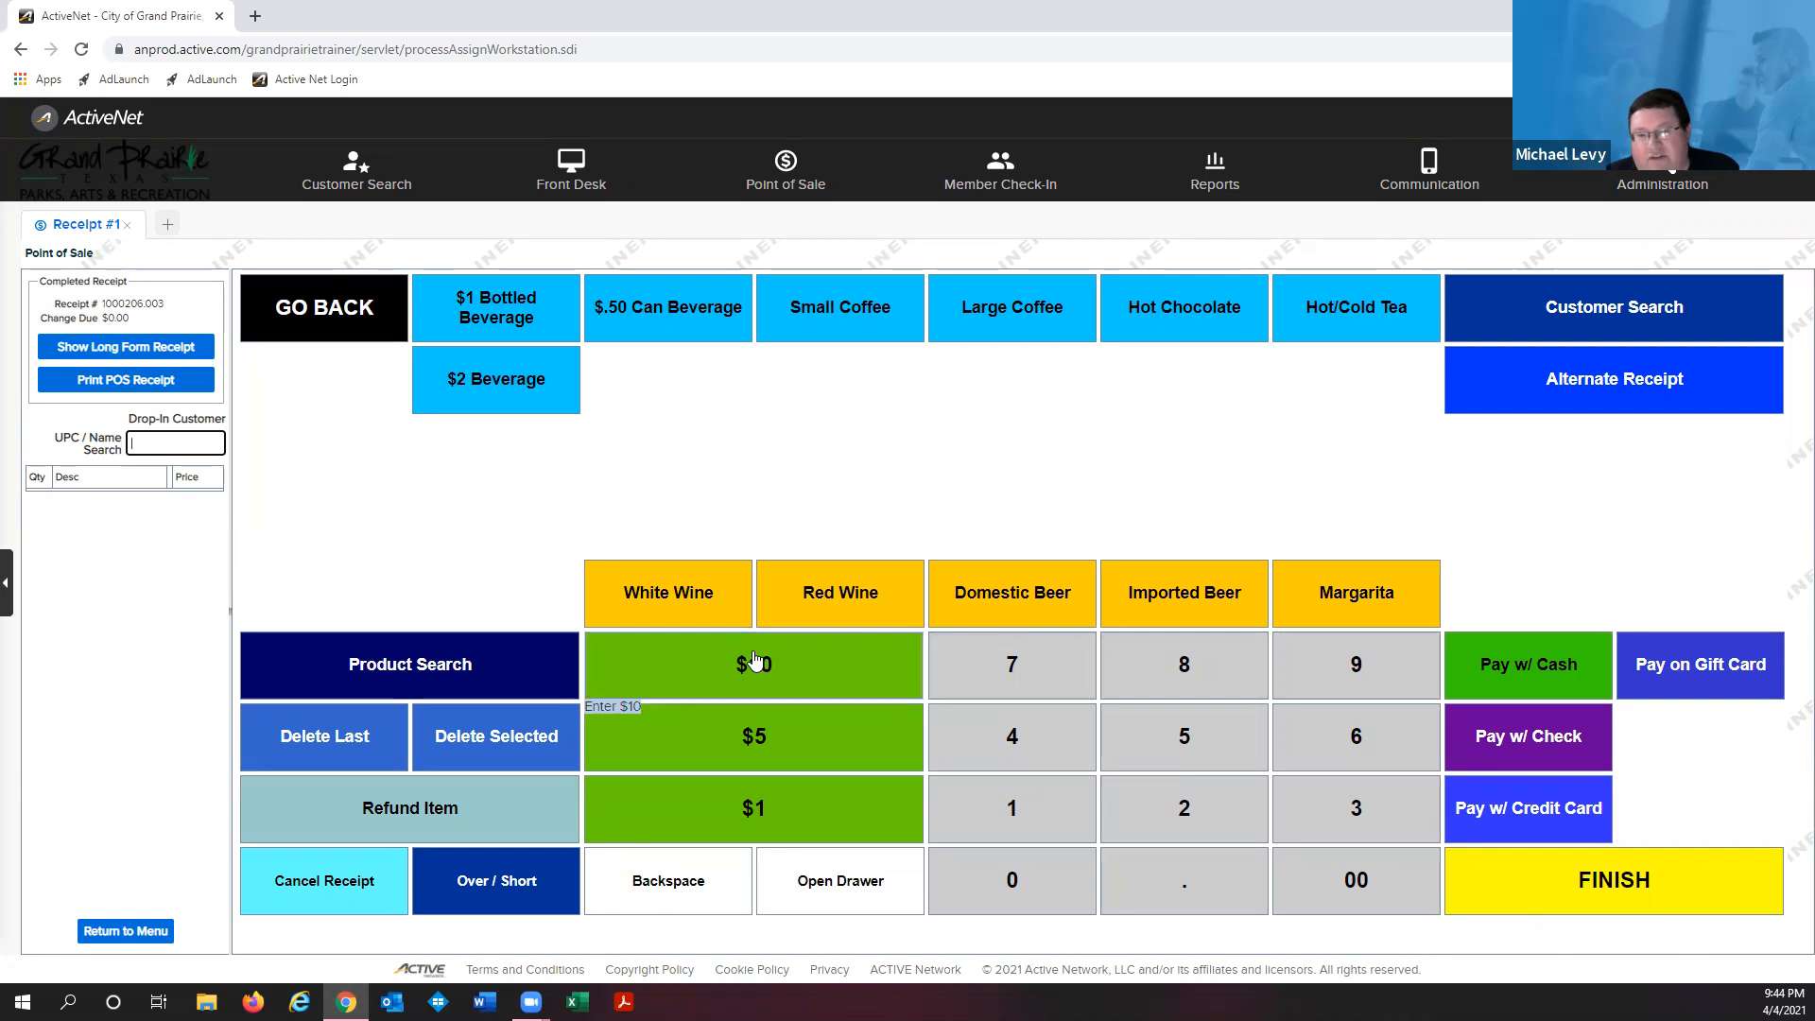
pyautogui.rightClick(562, 641)
pyautogui.click(858, 432)
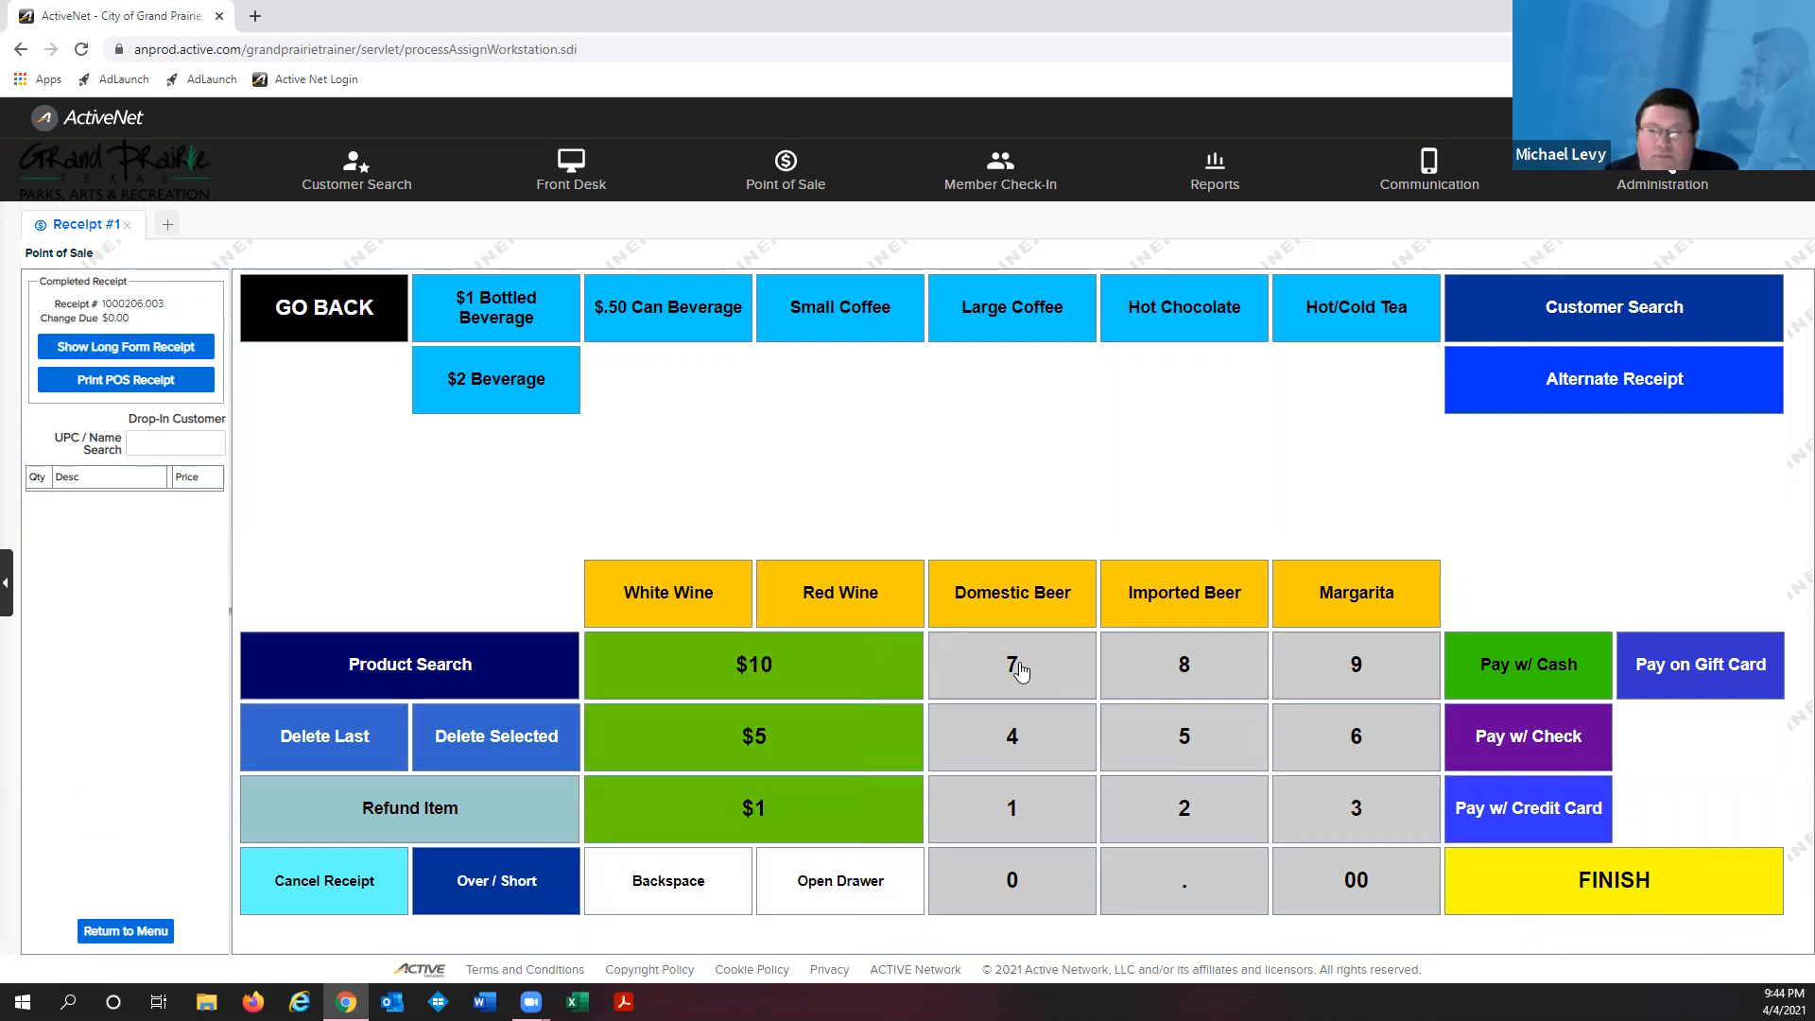